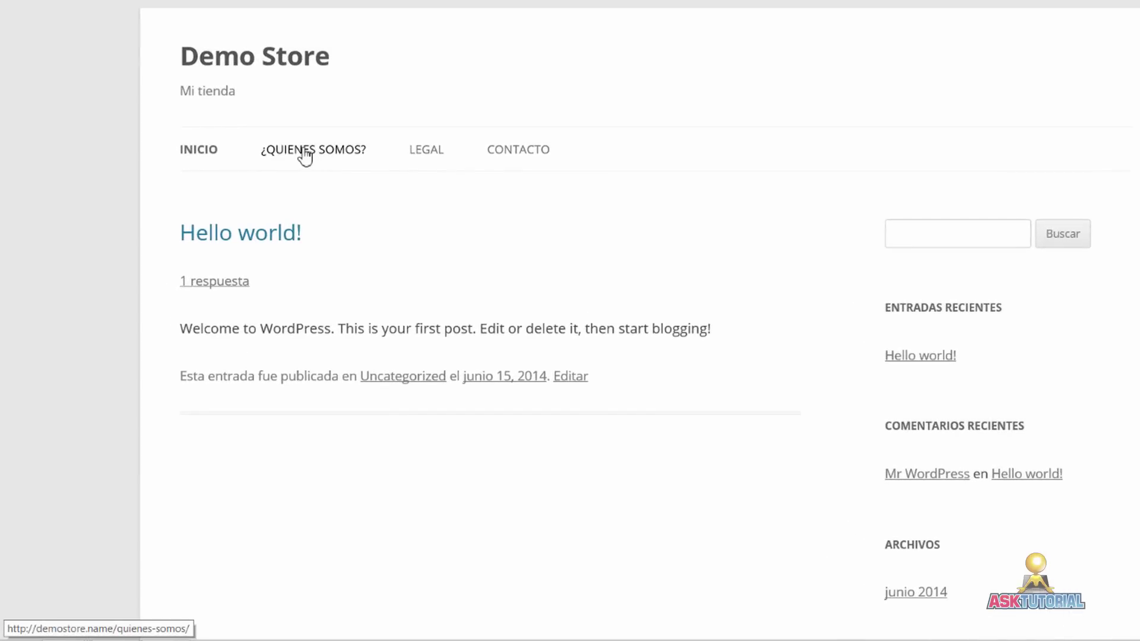
- Open the store's ¿Quienes Somos? page and review its text and storefront photo
{"action": "left_click", "coordinate": [303, 152]}
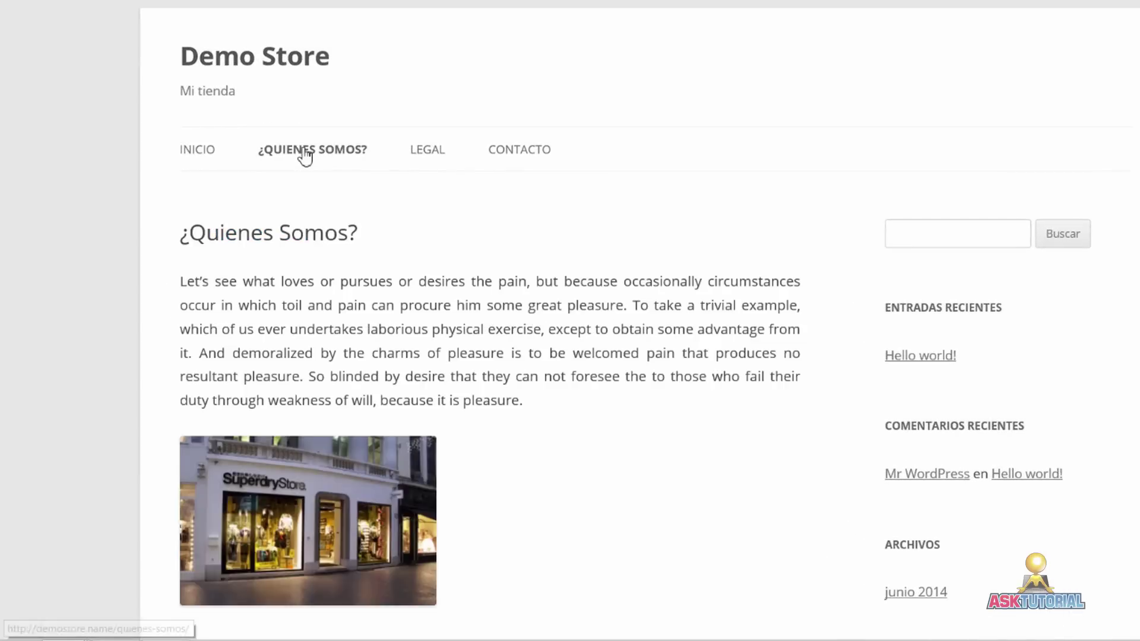
{"action": "scroll", "coordinate": [137, 246], "scroll_direction": "down", "scroll_amount": 3}
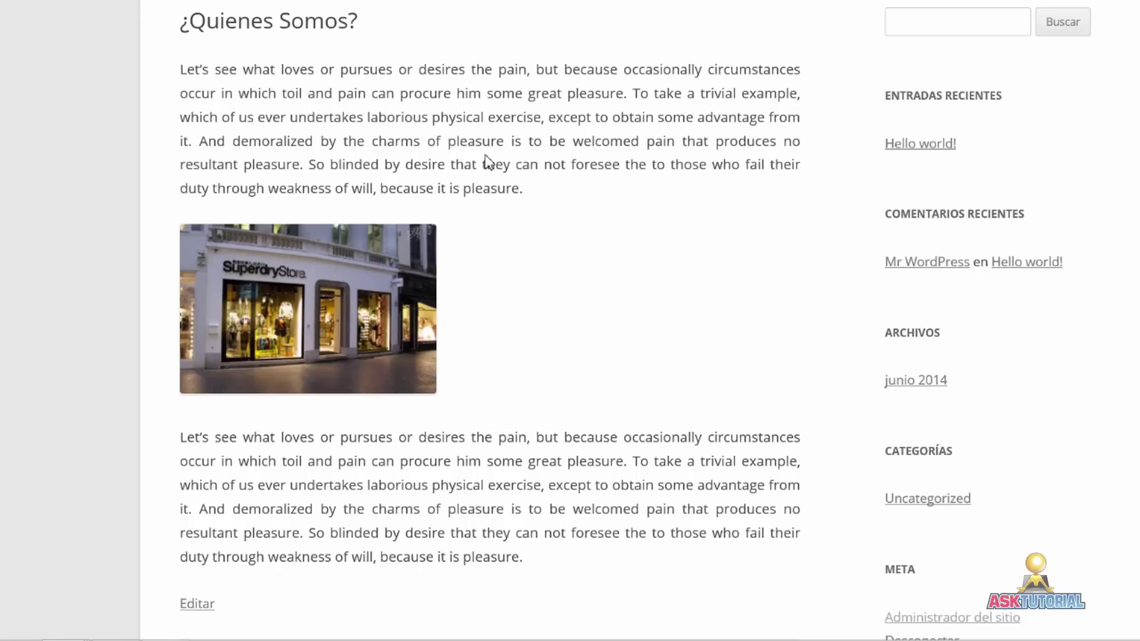
{"action": "scroll", "coordinate": [485, 165], "scroll_direction": "up", "scroll_amount": 4}
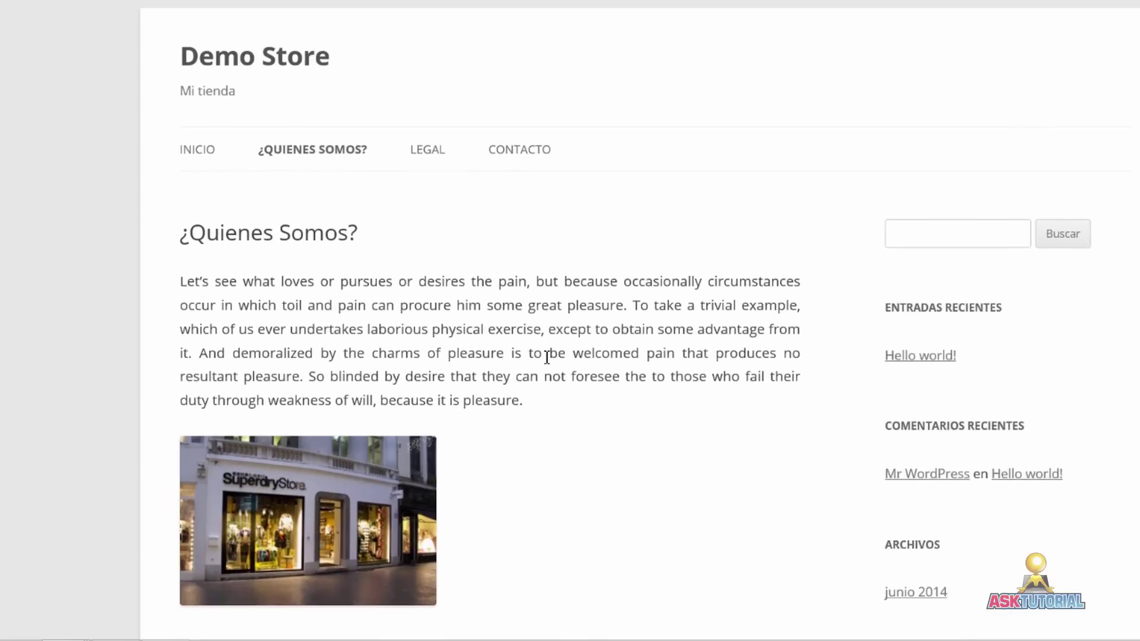
{"action": "scroll", "coordinate": [542, 360], "scroll_direction": "down", "scroll_amount": 1}
{"action": "scroll", "coordinate": [542, 362], "scroll_direction": "down", "scroll_amount": 4}
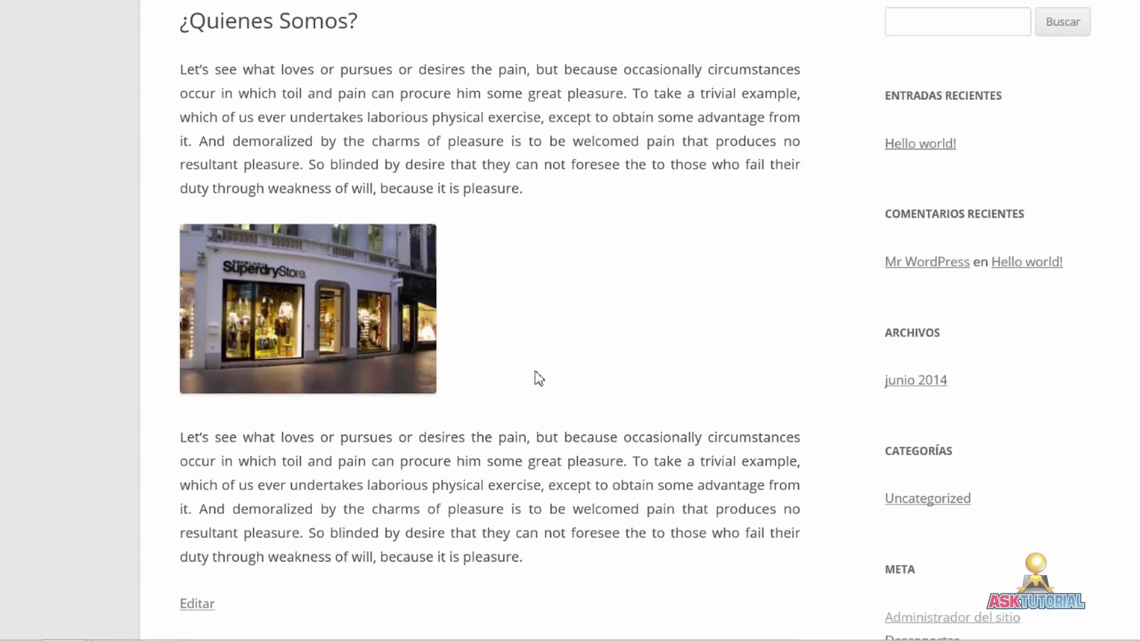
{"action": "scroll", "coordinate": [534, 377], "scroll_direction": "up", "scroll_amount": 4}
- Open the Politica de Privacidad page from the Legal section and read through it
{"action": "mouse_move", "coordinate": [431, 158]}
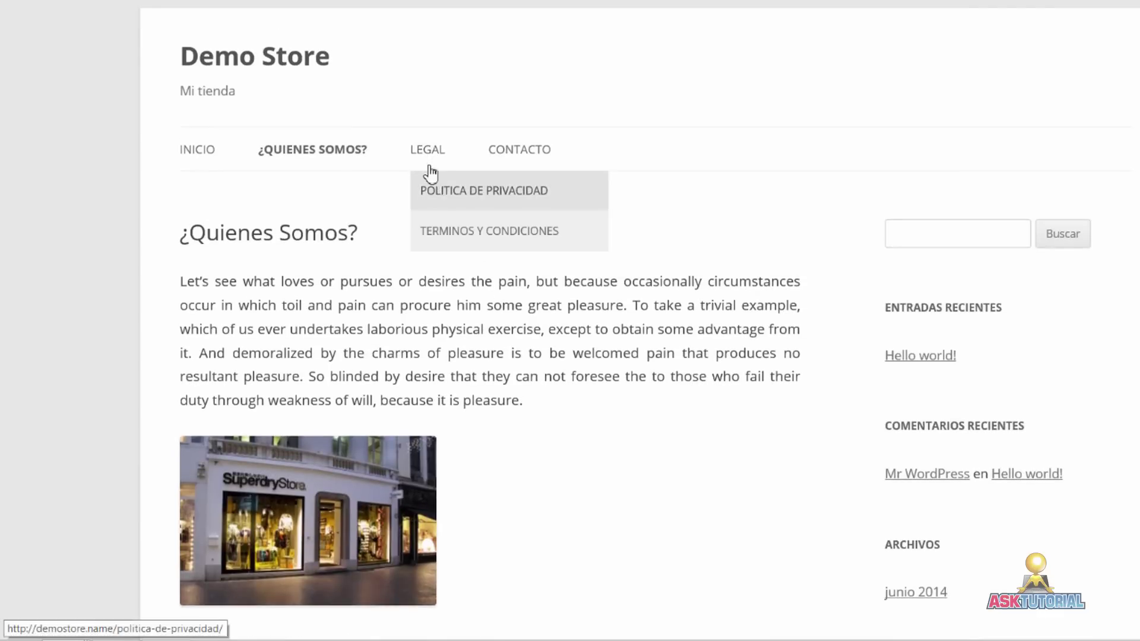
{"action": "left_click", "coordinate": [489, 202]}
{"action": "scroll", "coordinate": [343, 306], "scroll_direction": "down", "scroll_amount": 8}
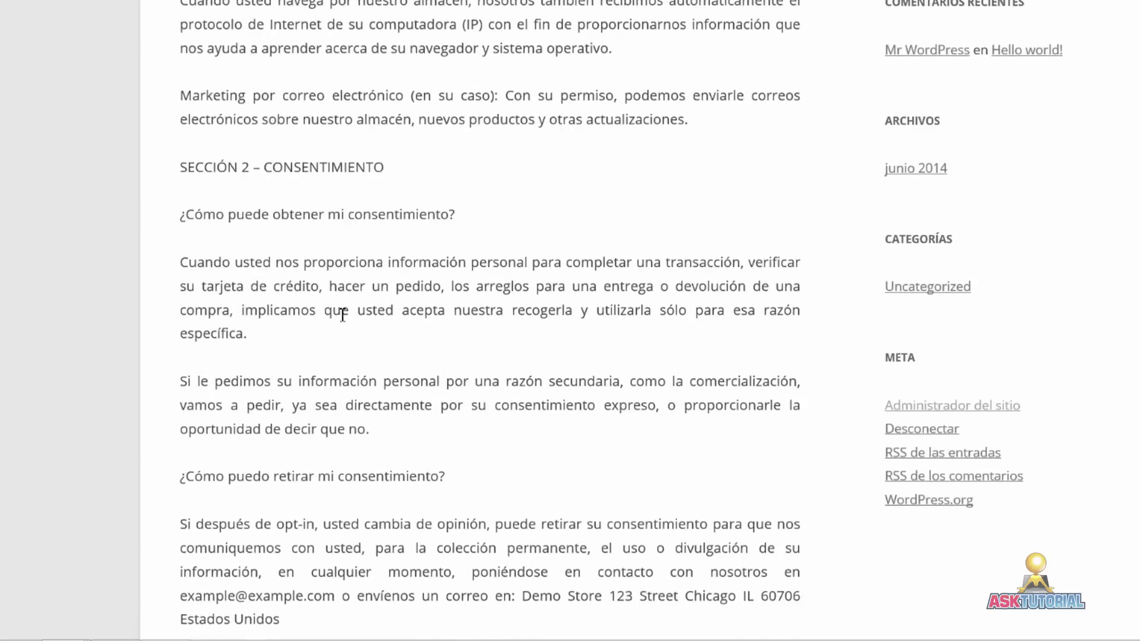
{"action": "scroll", "coordinate": [343, 313], "scroll_direction": "down", "scroll_amount": 10}
{"action": "scroll", "coordinate": [374, 333], "scroll_direction": "up", "scroll_amount": 18}
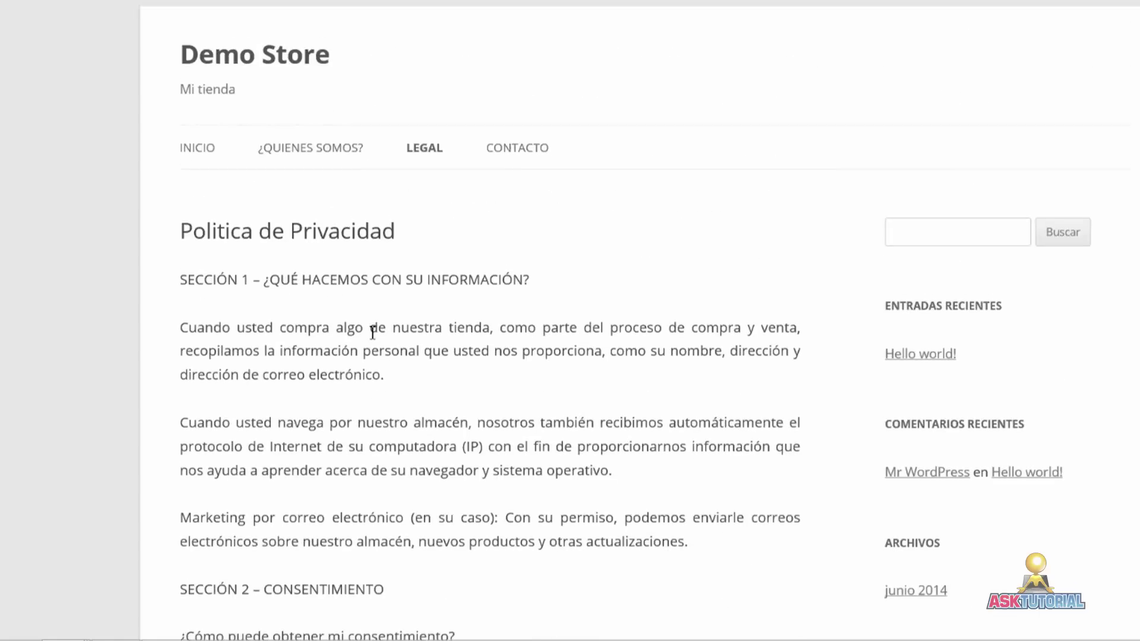
- Open the Terminos y Condiciones page from the Legal section and skim its contents
{"action": "mouse_move", "coordinate": [437, 154]}
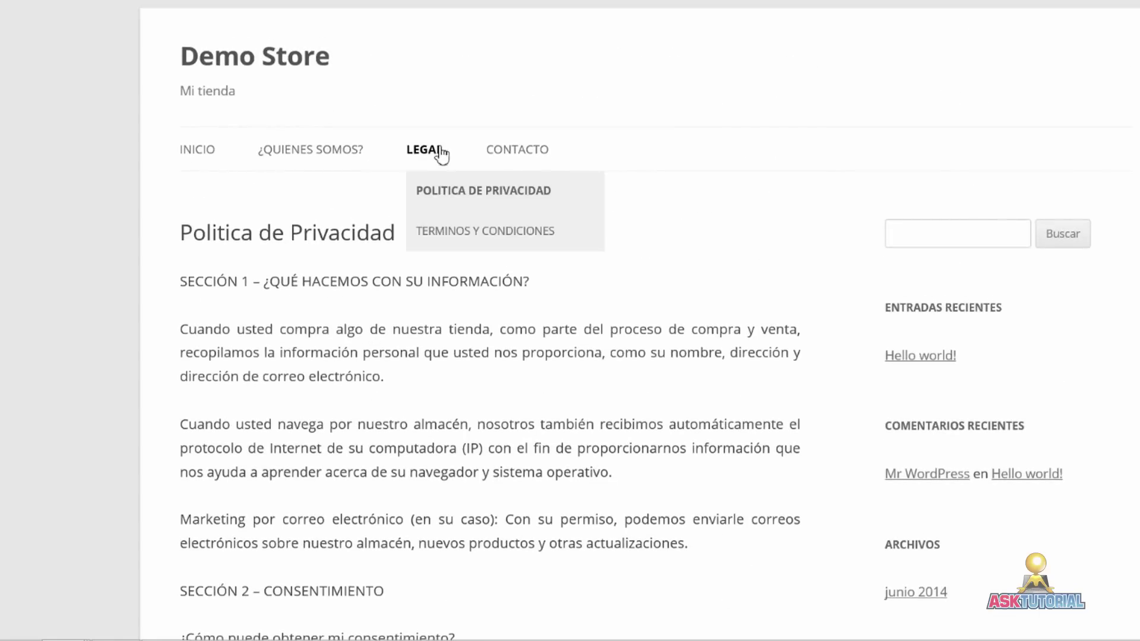
{"action": "left_click", "coordinate": [445, 235]}
{"action": "scroll", "coordinate": [425, 293], "scroll_direction": "down", "scroll_amount": 18}
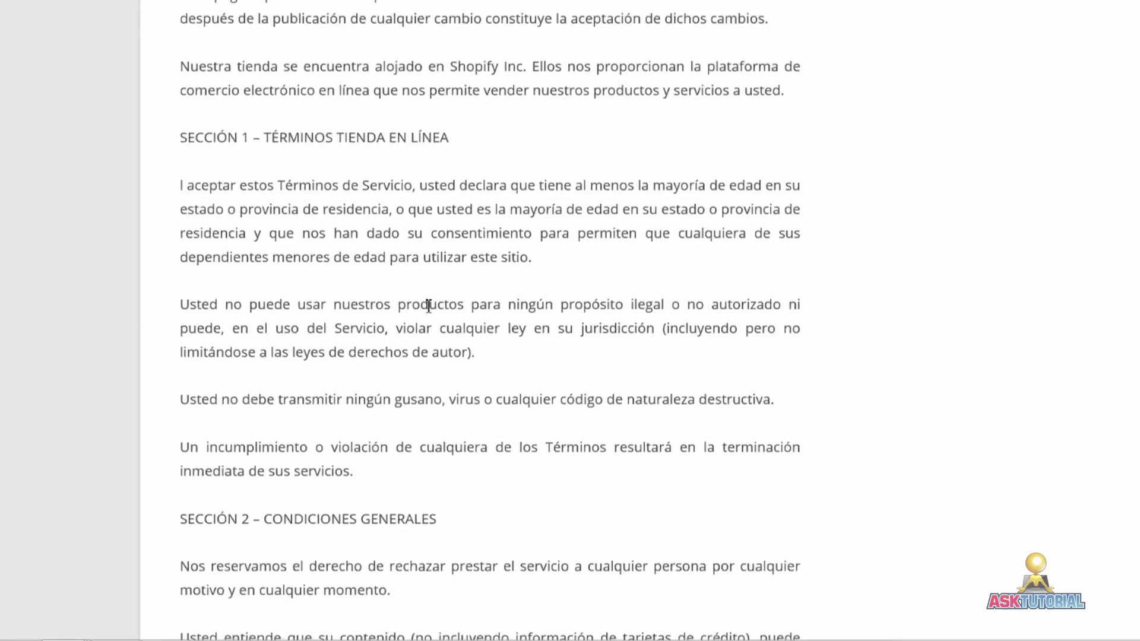
{"action": "scroll", "coordinate": [428, 305], "scroll_direction": "down", "scroll_amount": 9}
{"action": "scroll", "coordinate": [439, 309], "scroll_direction": "up", "scroll_amount": 20}
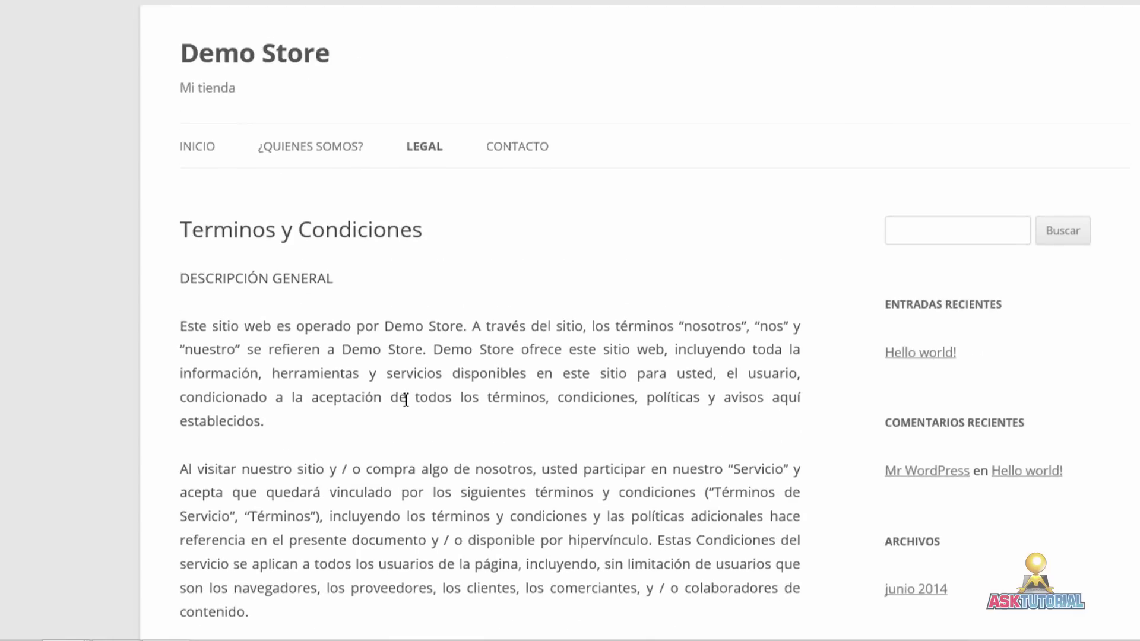
- Open the Contacto page and look over the whole contact form down to its submit option
{"action": "left_click", "coordinate": [534, 152]}
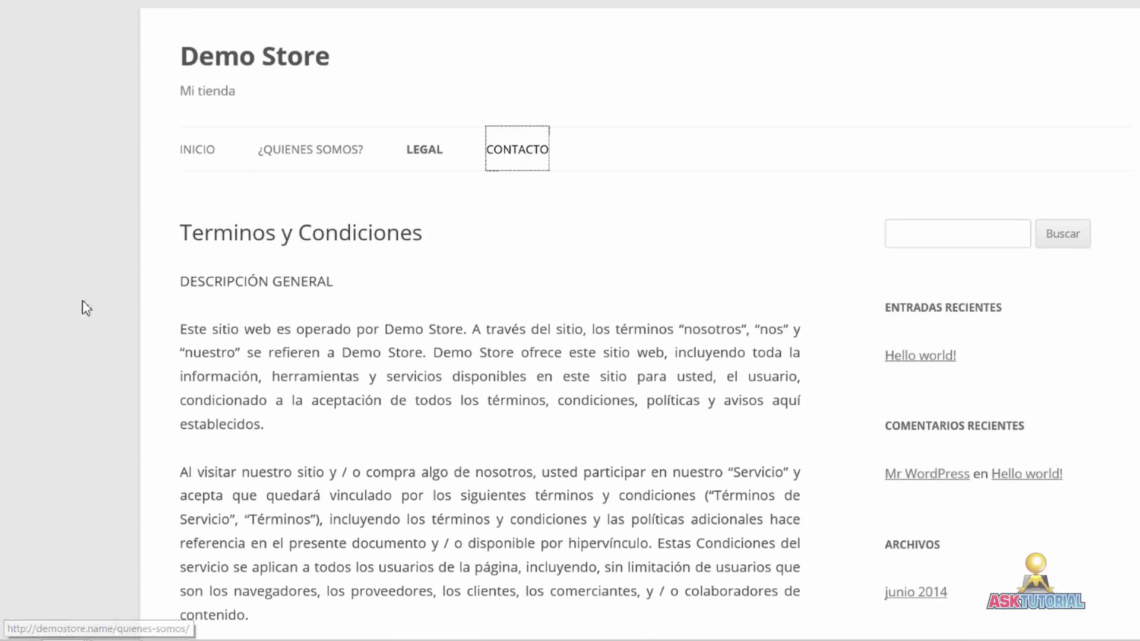
{"action": "scroll", "coordinate": [161, 351], "scroll_direction": "down", "scroll_amount": 5}
{"action": "scroll", "coordinate": [166, 352], "scroll_direction": "down", "scroll_amount": 3}
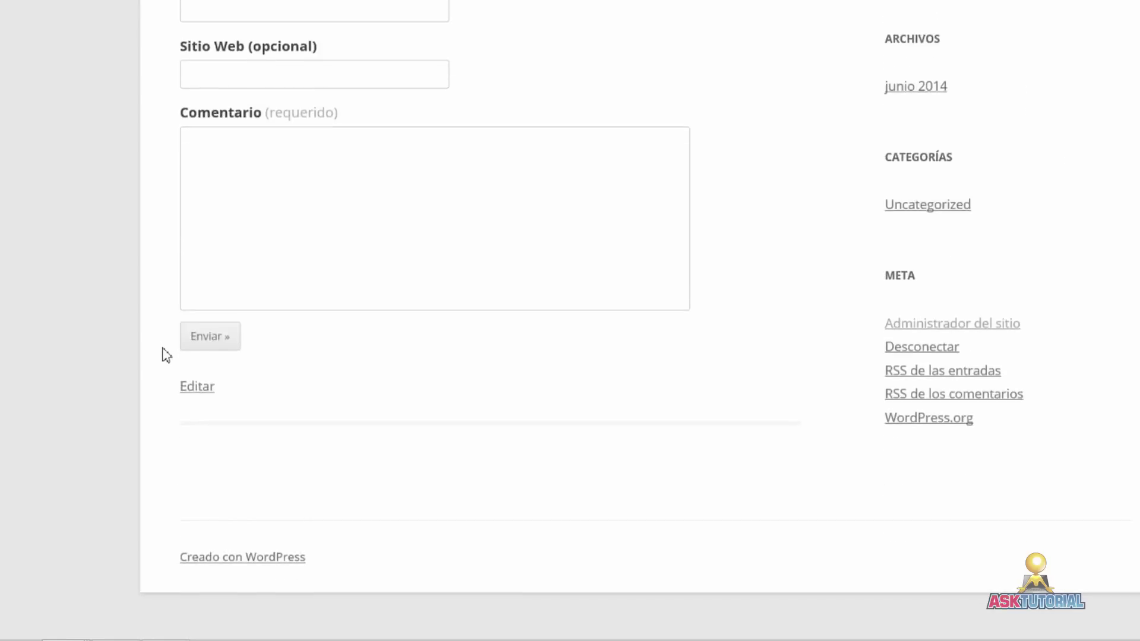
{"action": "scroll", "coordinate": [161, 354], "scroll_direction": "up", "scroll_amount": 8}
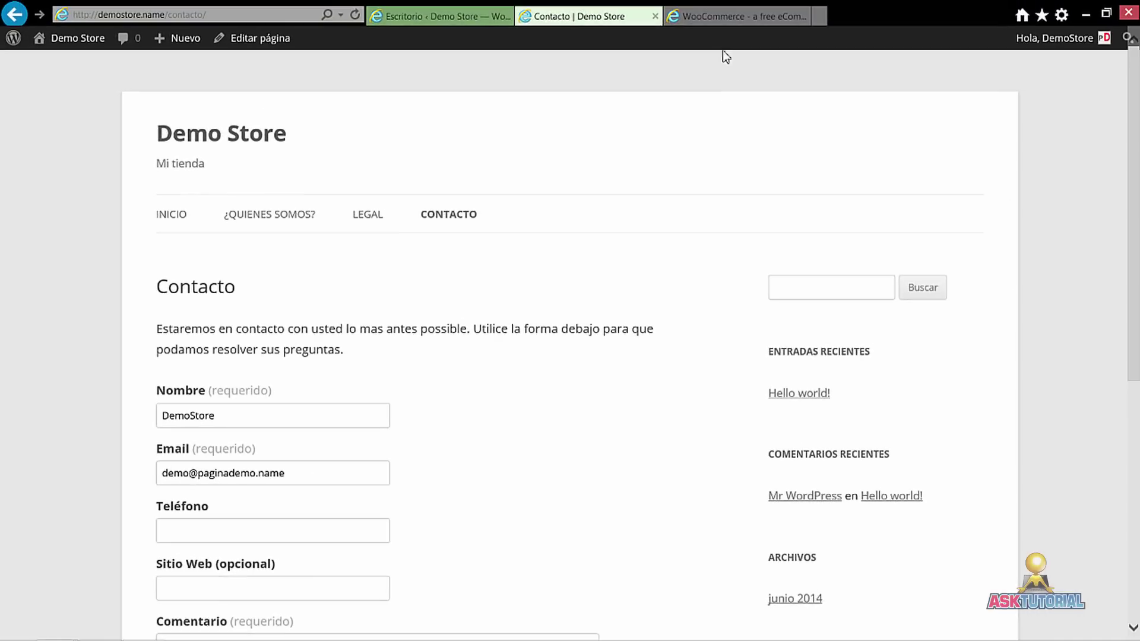
- Switch to the WooThemes WooCommerce page and check its web address, woothemes.com/woocommerce
{"action": "left_click", "coordinate": [726, 16]}
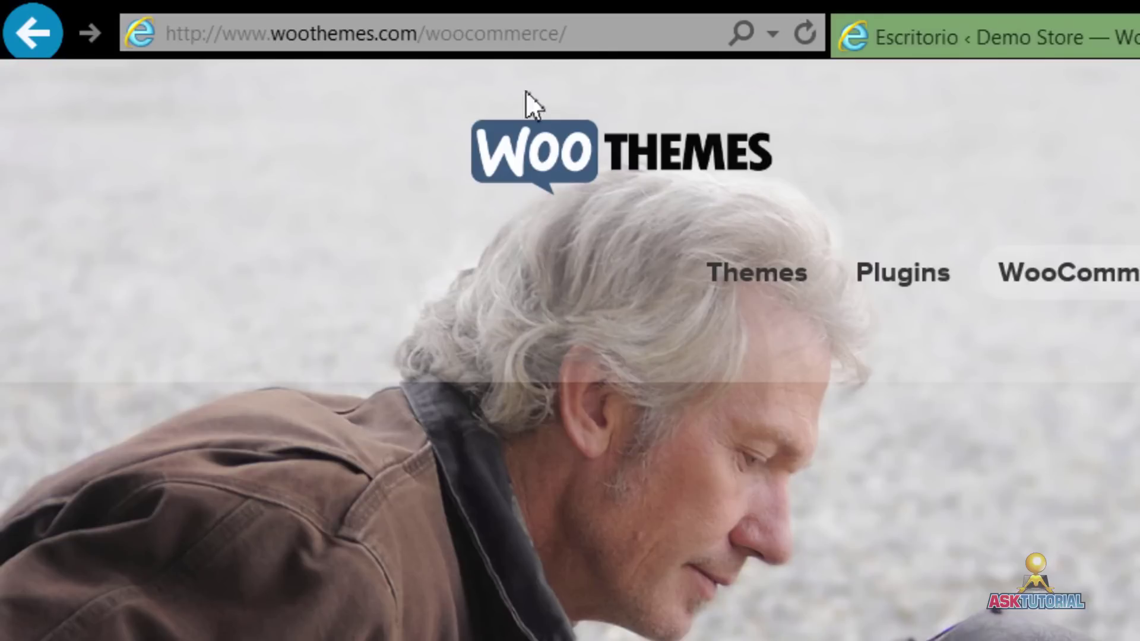
{"action": "left_click", "coordinate": [591, 35]}
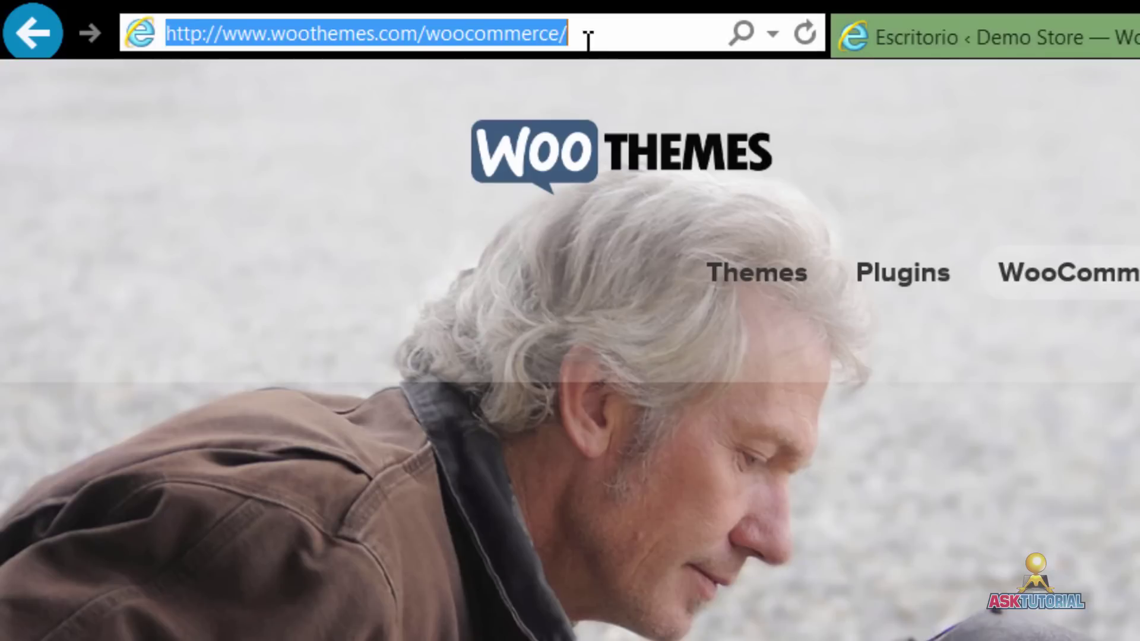
{"action": "left_click", "coordinate": [615, 35]}
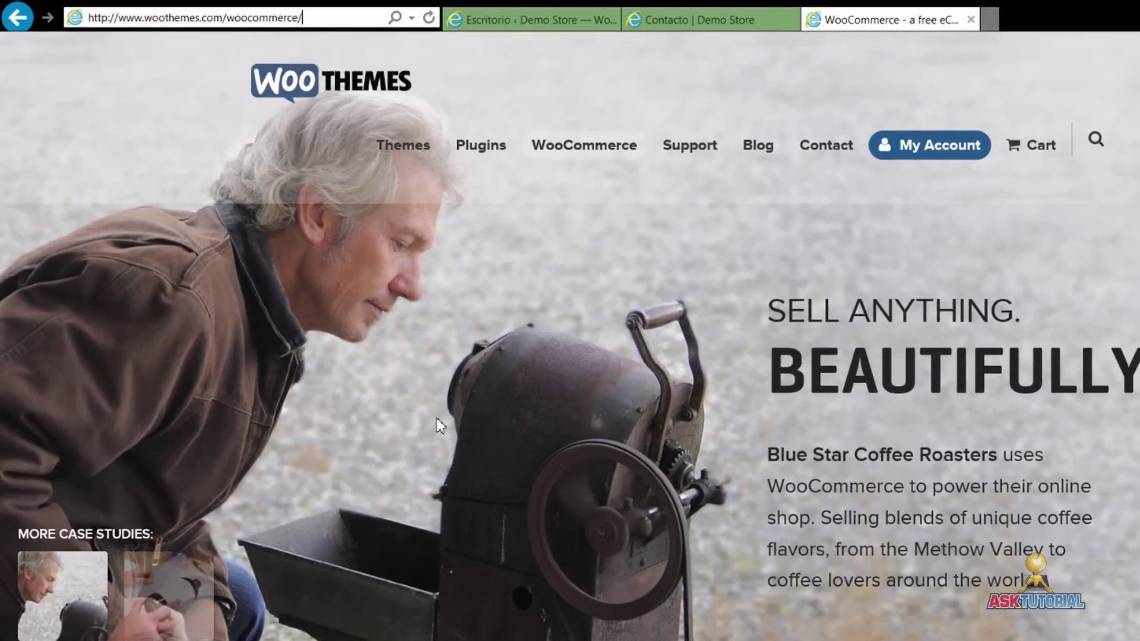
- Examine the WooCommerce page's plugin overview and the Sell Anything section with its download link
{"action": "scroll", "coordinate": [279, 635], "scroll_direction": "down", "scroll_amount": 3}
{"action": "scroll", "coordinate": [279, 636], "scroll_direction": "down", "scroll_amount": 5}
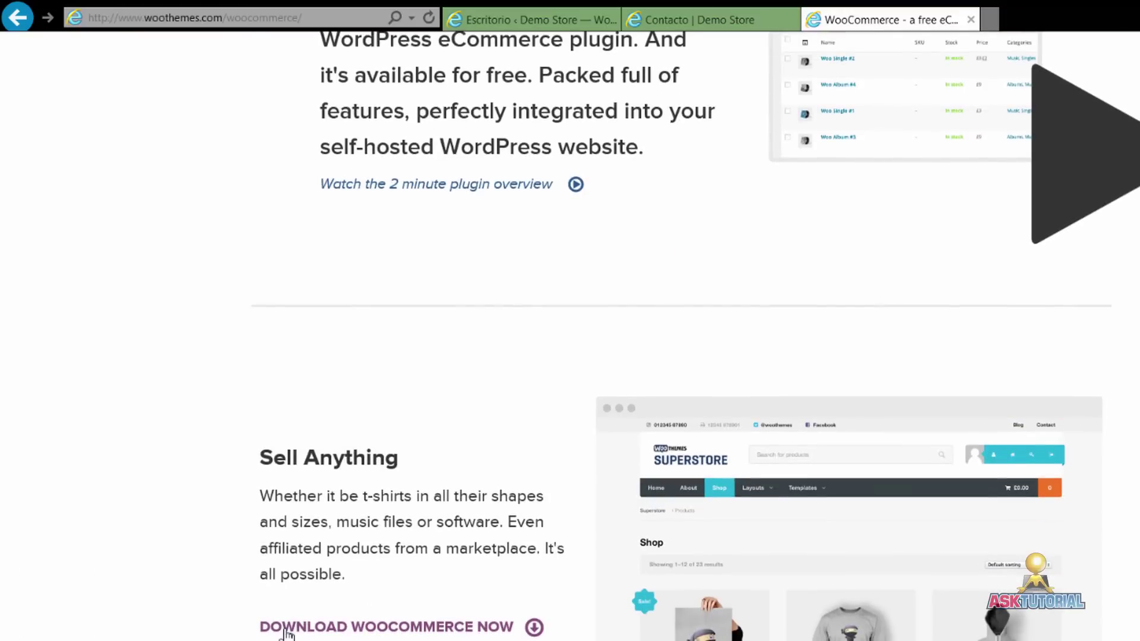
{"action": "scroll", "coordinate": [267, 601], "scroll_direction": "up", "scroll_amount": 5}
{"action": "scroll", "coordinate": [264, 599], "scroll_direction": "down", "scroll_amount": 5}
{"action": "scroll", "coordinate": [262, 597], "scroll_direction": "up", "scroll_amount": 2}
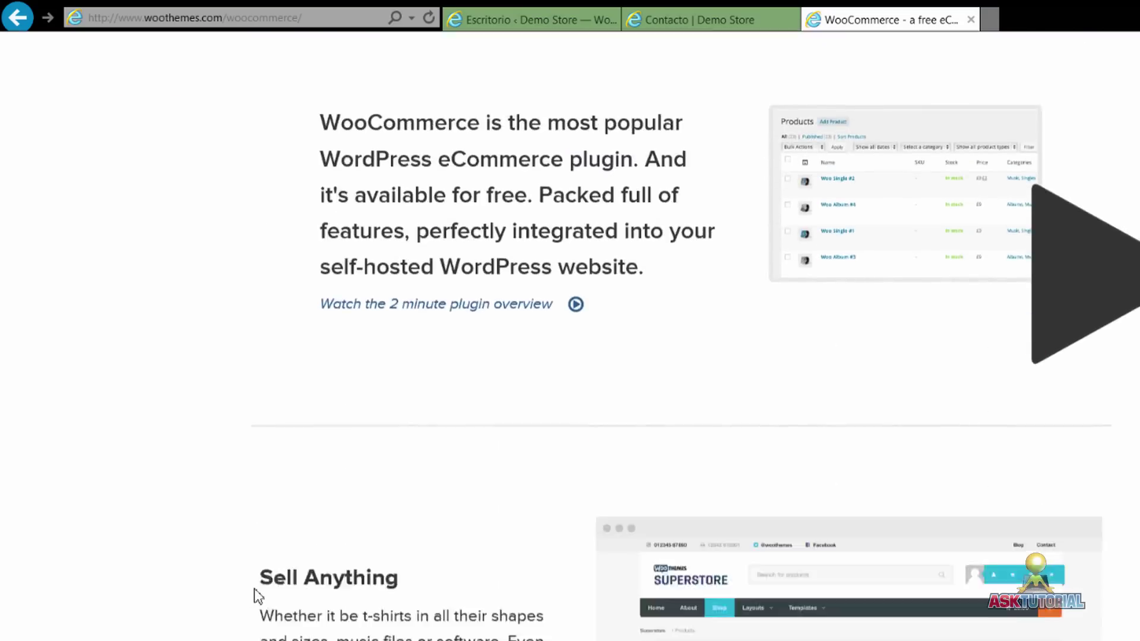
{"action": "scroll", "coordinate": [254, 595], "scroll_direction": "down", "scroll_amount": 4}
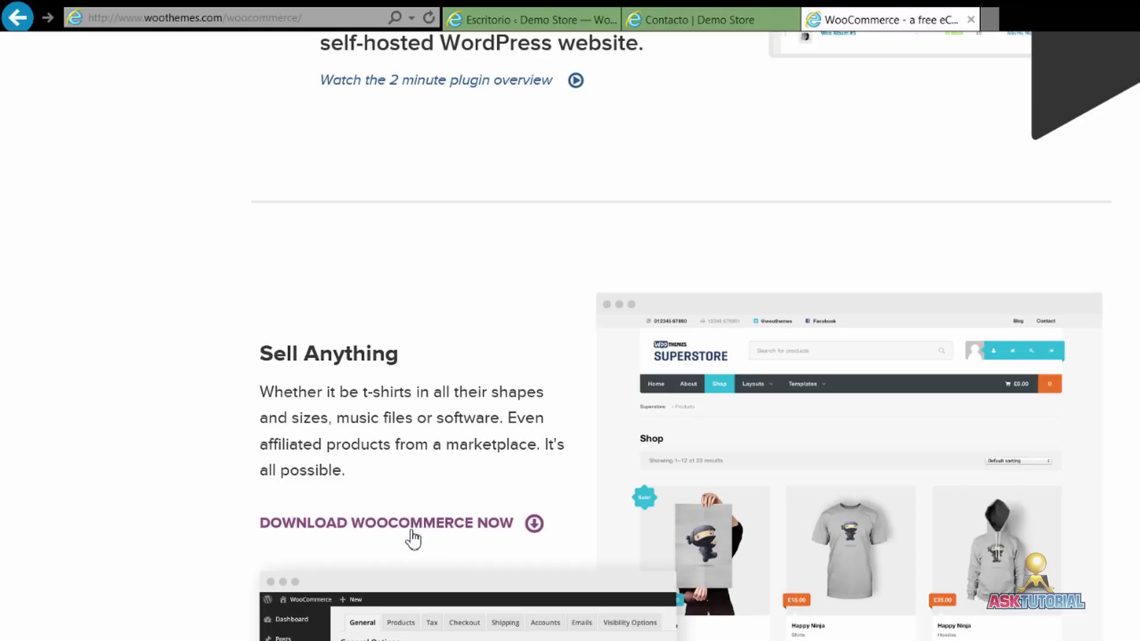
{"action": "scroll", "coordinate": [412, 530], "scroll_direction": "up", "scroll_amount": 5}
{"action": "scroll", "coordinate": [364, 511], "scroll_direction": "down", "scroll_amount": 7}
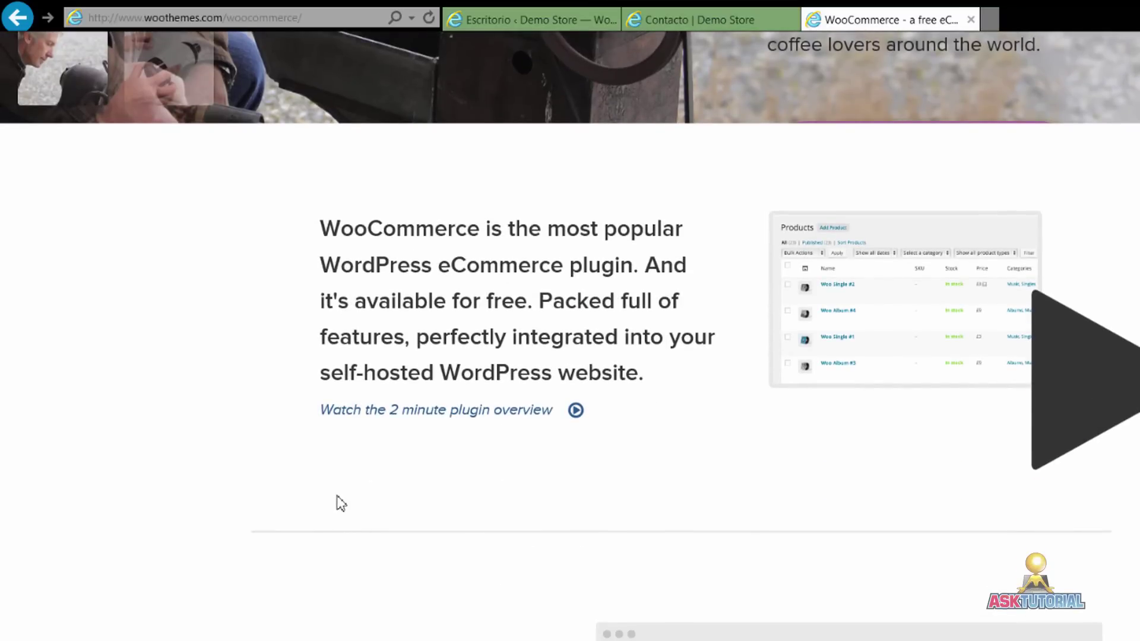
{"action": "scroll", "coordinate": [336, 501], "scroll_direction": "down", "scroll_amount": 7}
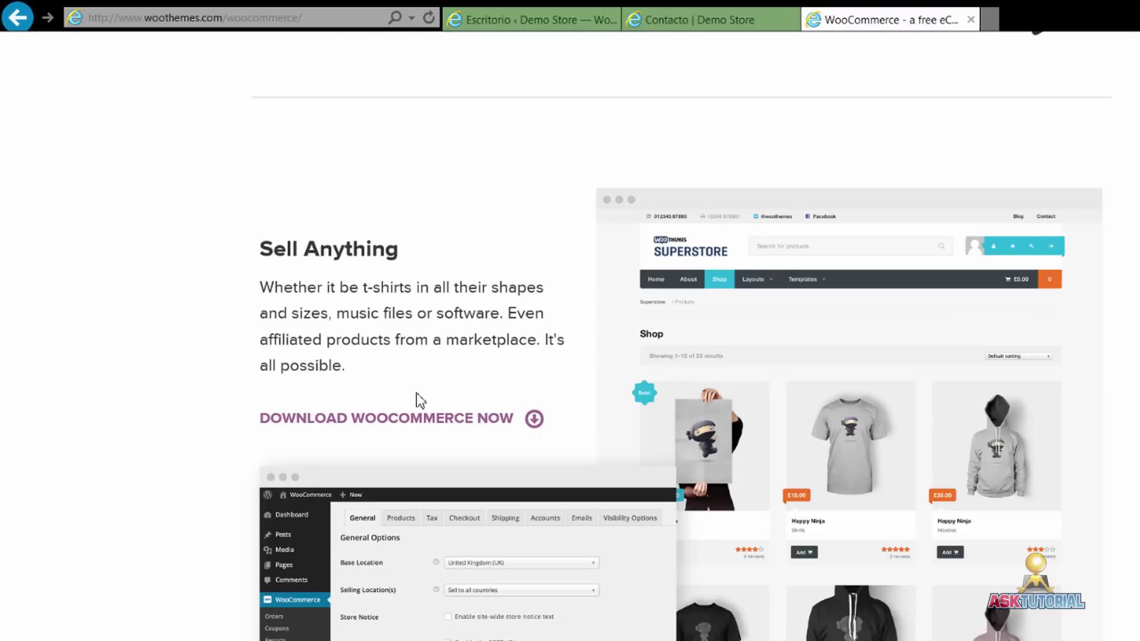
{"action": "scroll", "coordinate": [415, 395], "scroll_direction": "up", "scroll_amount": 10}
- Return to the Demo Store WordPress dashboard and search for "woocommerce" among the new plugins available to add
{"action": "left_click", "coordinate": [514, 24]}
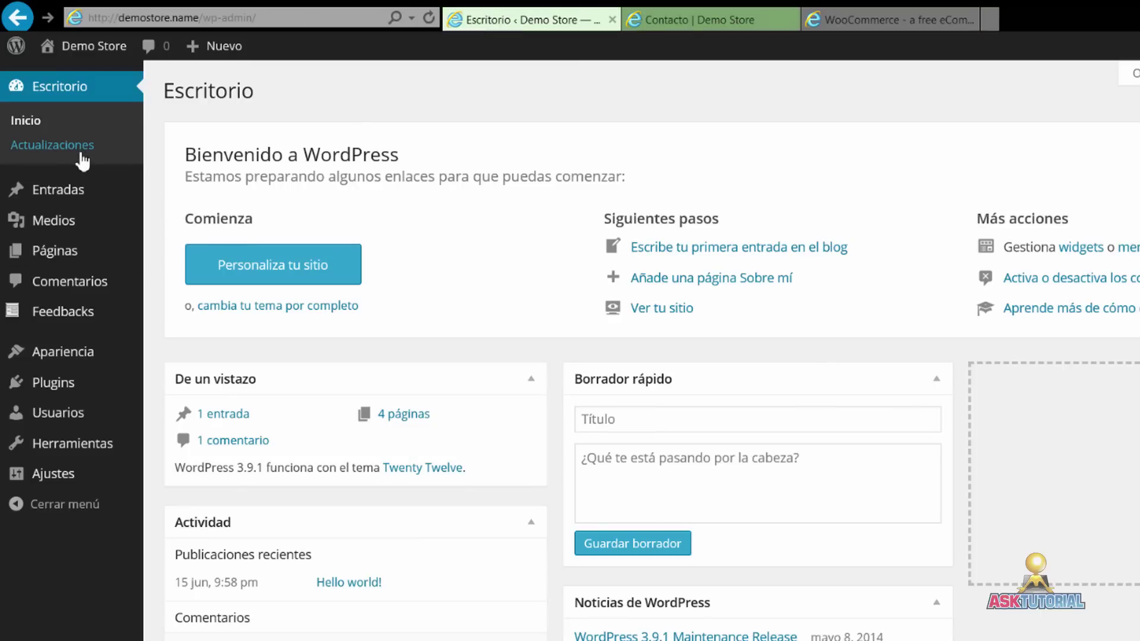
{"action": "mouse_move", "coordinate": [59, 390]}
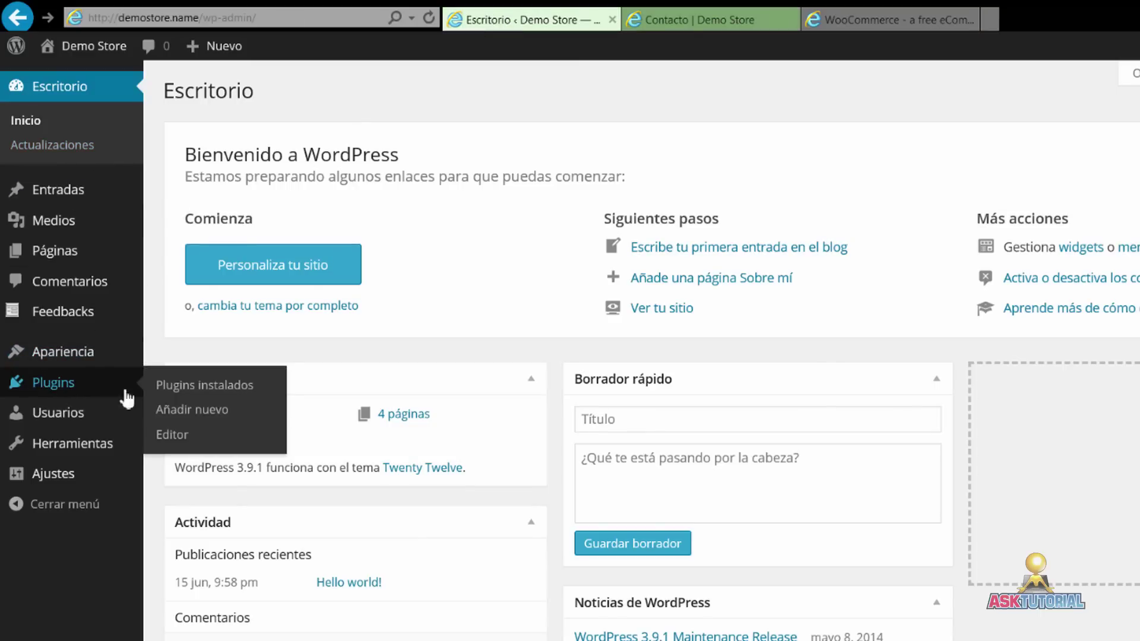
{"action": "left_click", "coordinate": [175, 418]}
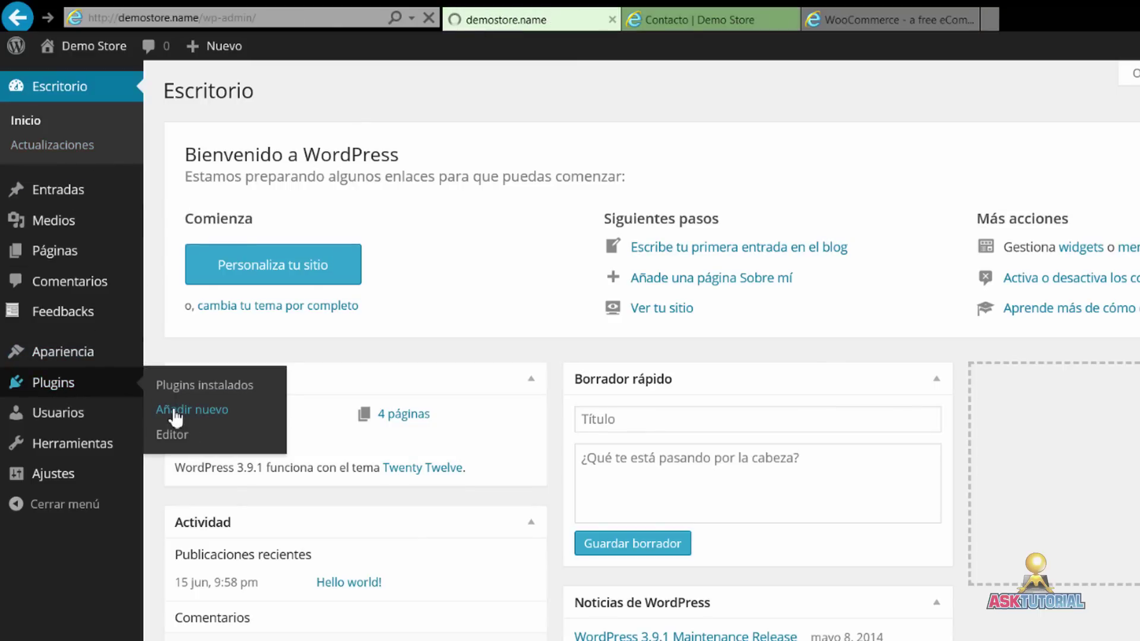
{"action": "type", "text": "woocommerce"}
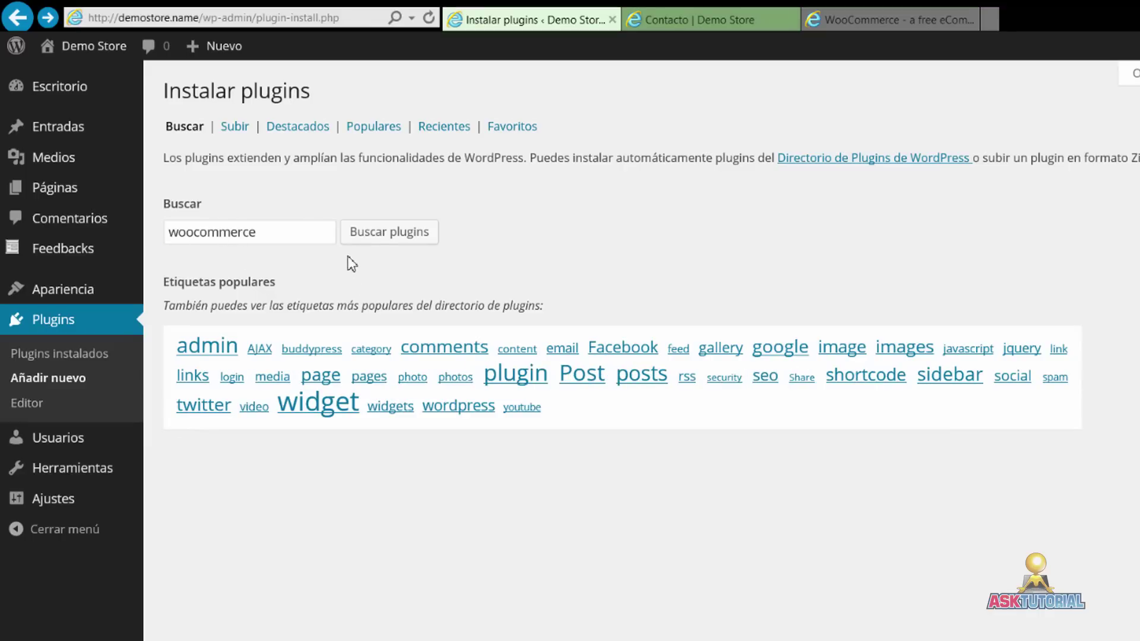
{"action": "left_click", "coordinate": [371, 238]}
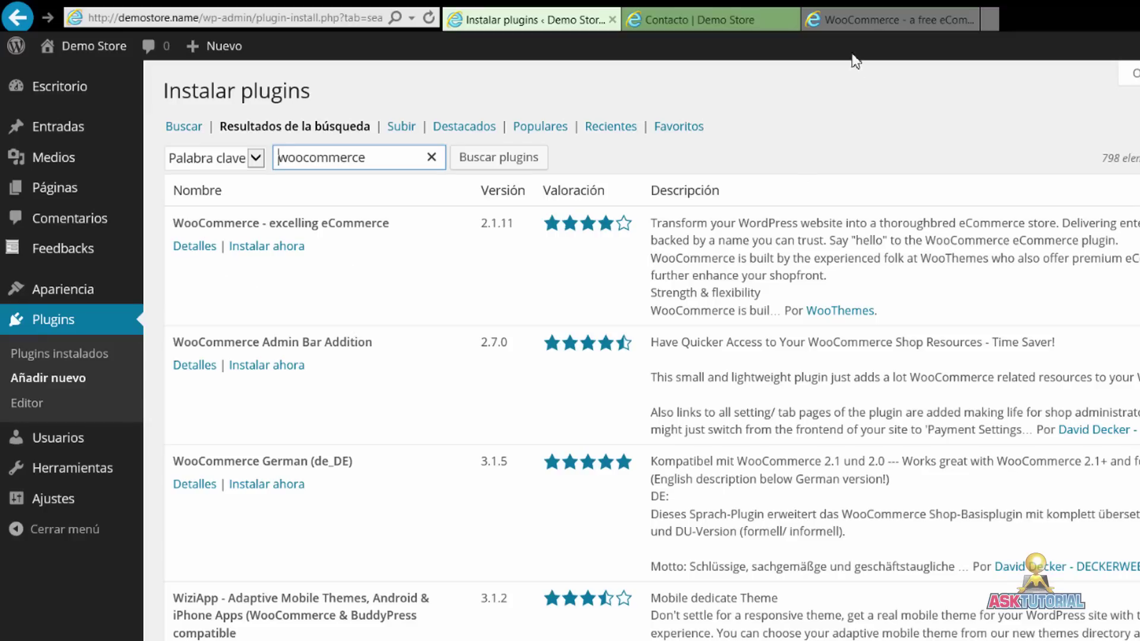
- Download WooCommerce from the WooThemes page's Sell Anything section and save it as the zip file woocommerce in the Downloads folder
{"action": "left_click", "coordinate": [854, 21]}
{"action": "scroll", "coordinate": [311, 314], "scroll_direction": "up", "scroll_amount": 3}
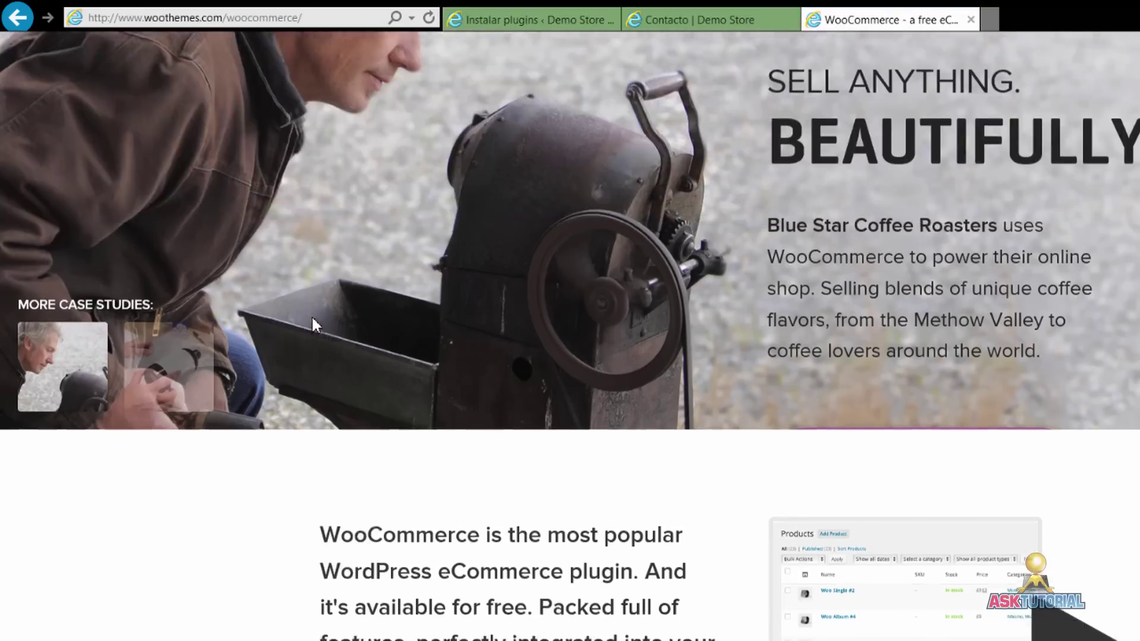
{"action": "scroll", "coordinate": [311, 321], "scroll_direction": "down", "scroll_amount": 10}
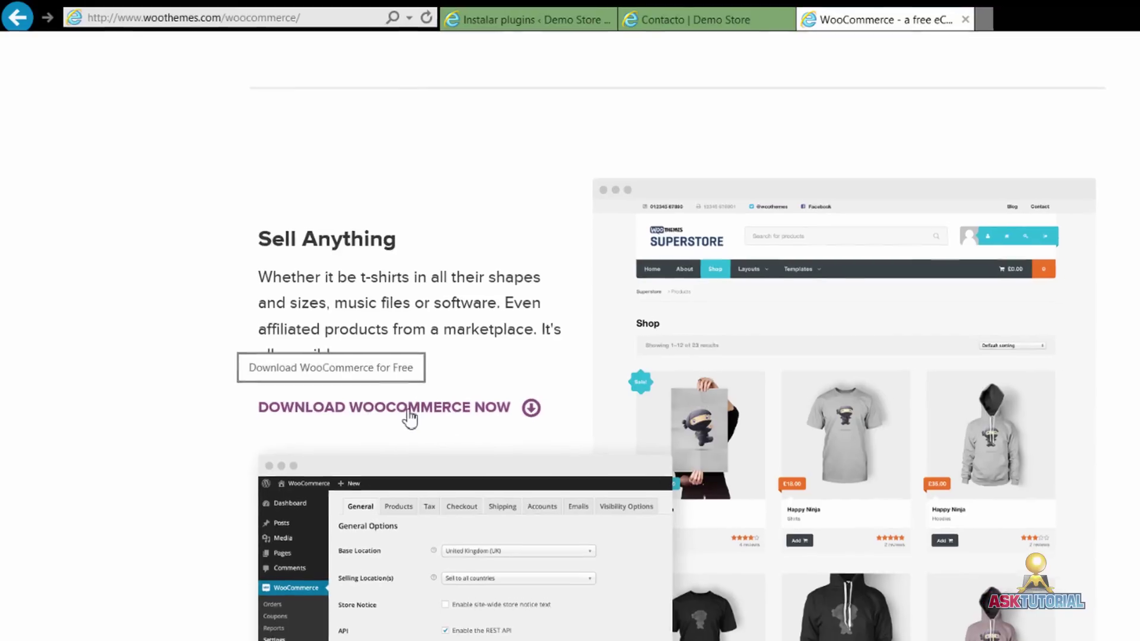
{"action": "left_click", "coordinate": [363, 377]}
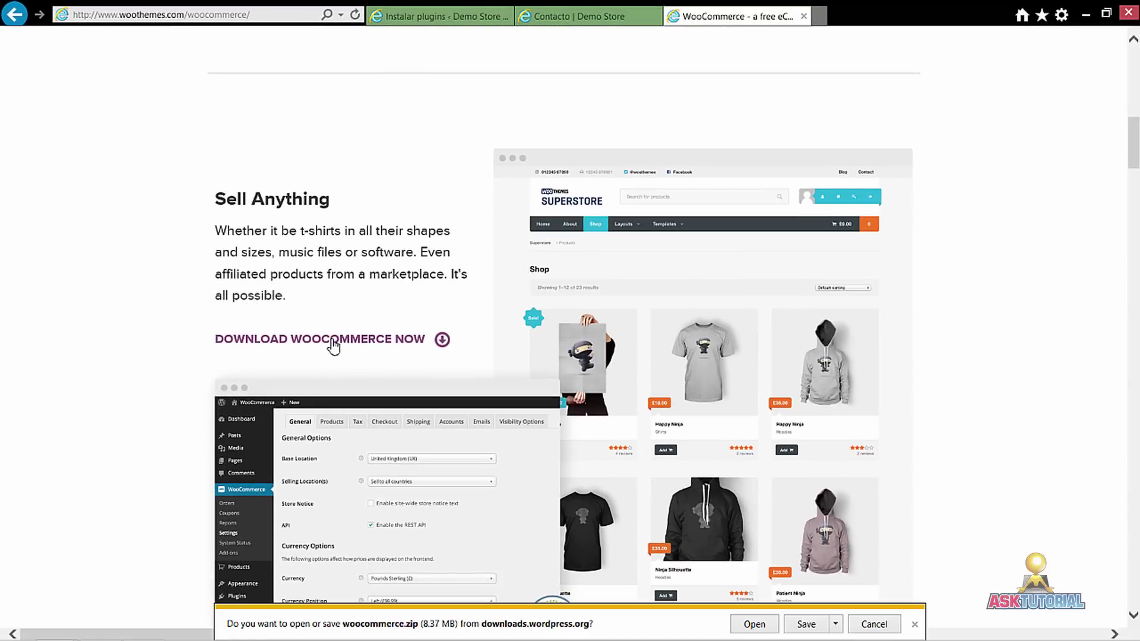
{"action": "left_click", "coordinate": [836, 624]}
{"action": "left_click", "coordinate": [883, 612]}
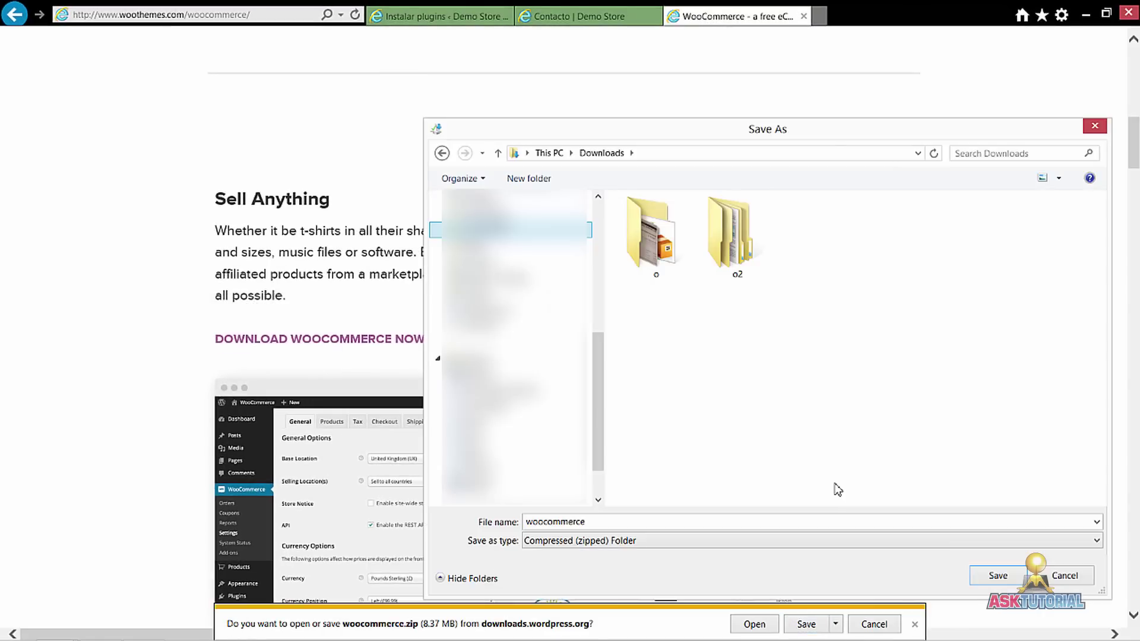
{"action": "left_click", "coordinate": [997, 577]}
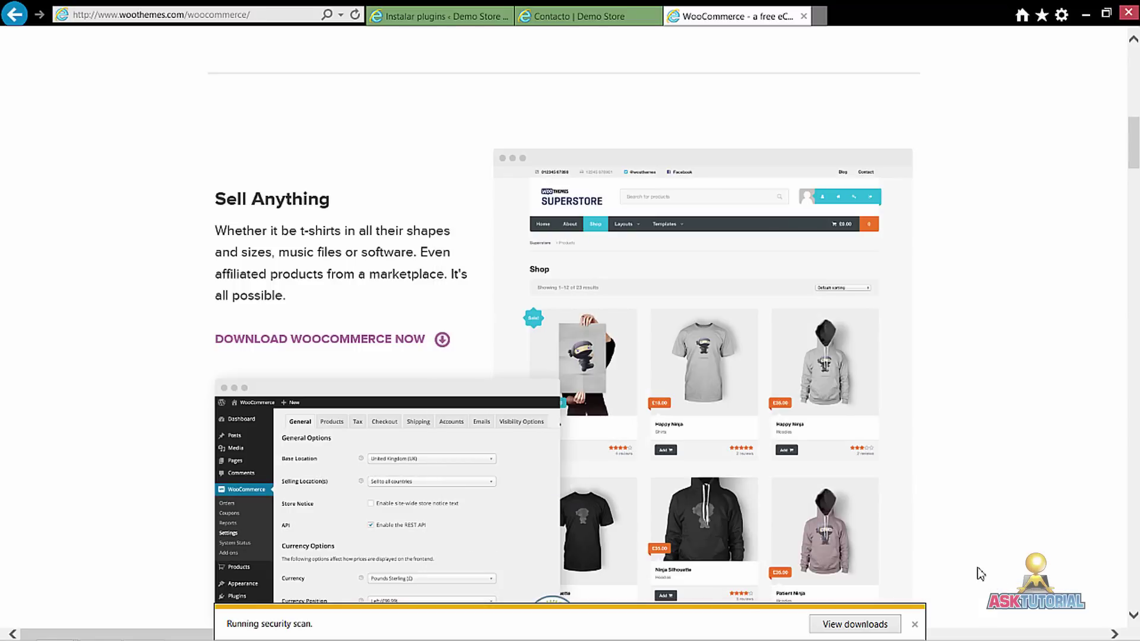
- Install the WooCommerce - excelling eCommerce plugin from the Demo Store dashboard's plugin search results and activate it
{"action": "left_click", "coordinate": [397, 17]}
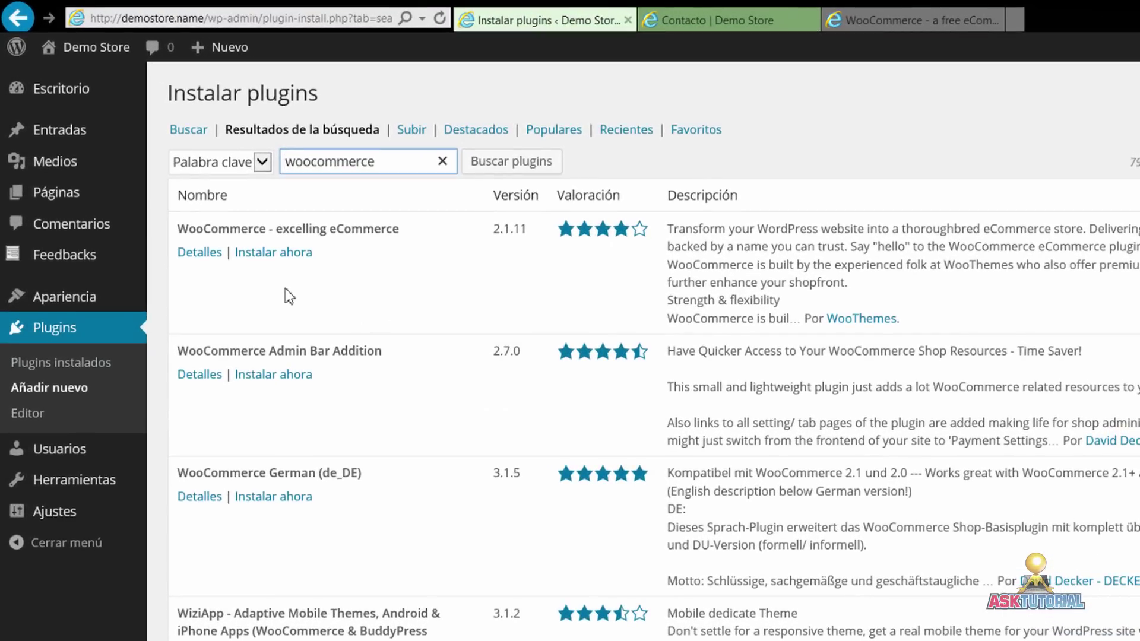
{"action": "left_click_drag", "start_coordinate": [178, 229], "coordinate": [371, 230]}
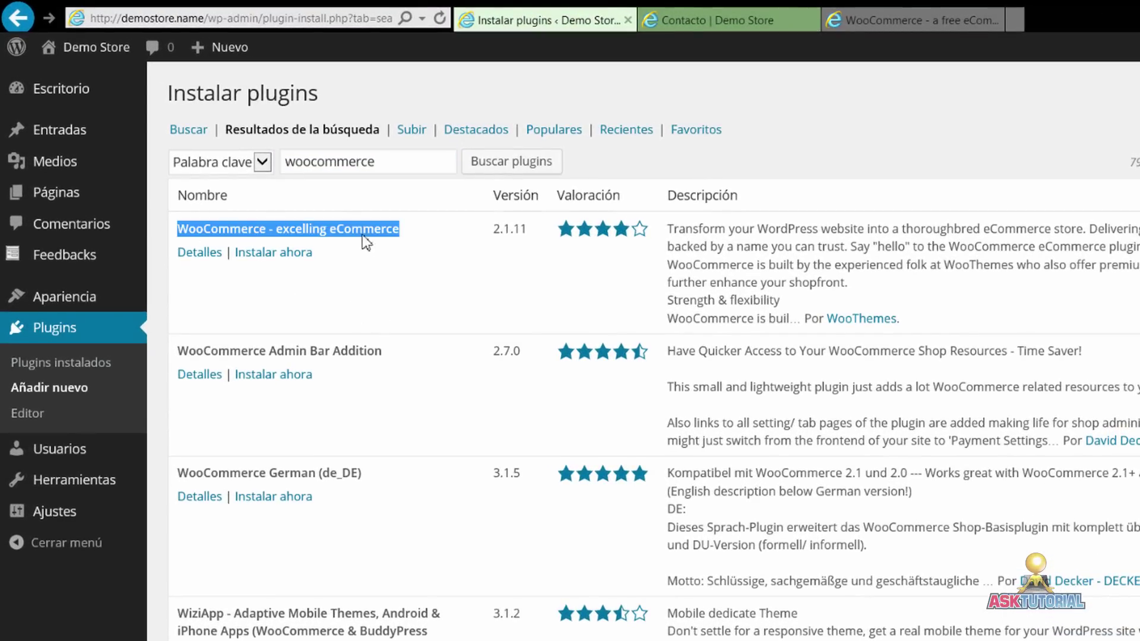
{"action": "left_click", "coordinate": [354, 261]}
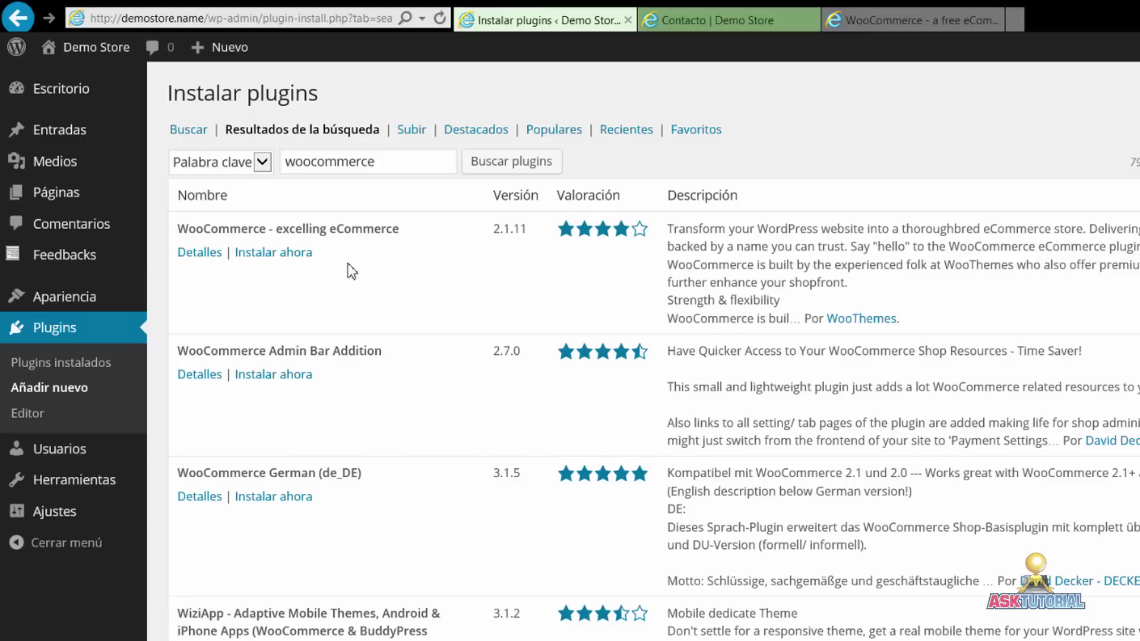
{"action": "left_click", "coordinate": [261, 255]}
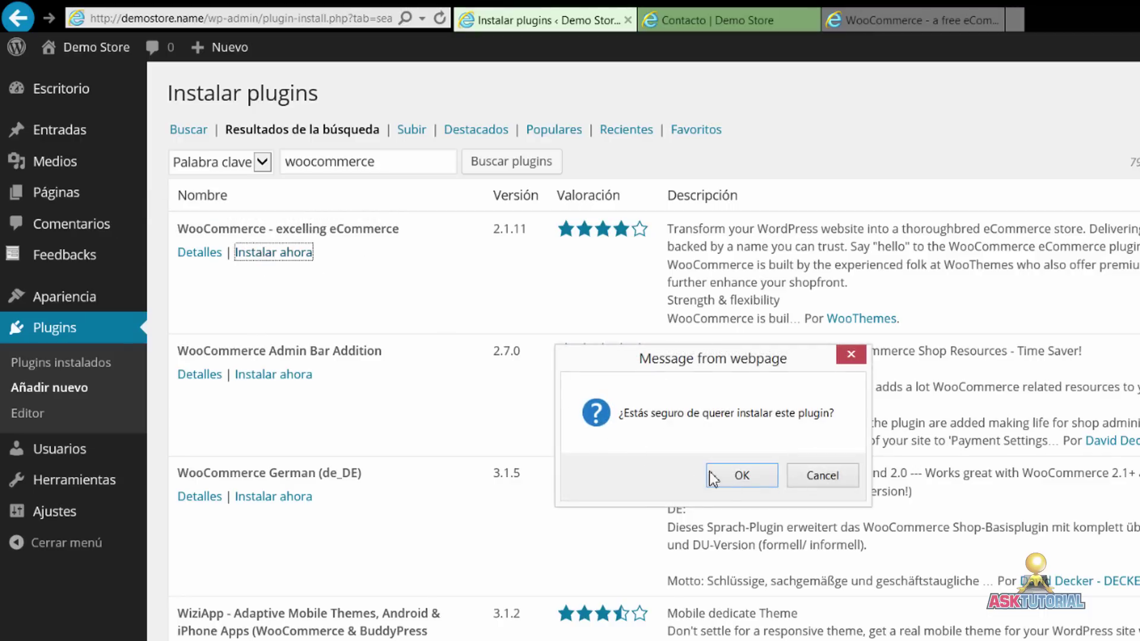
{"action": "left_click", "coordinate": [743, 475]}
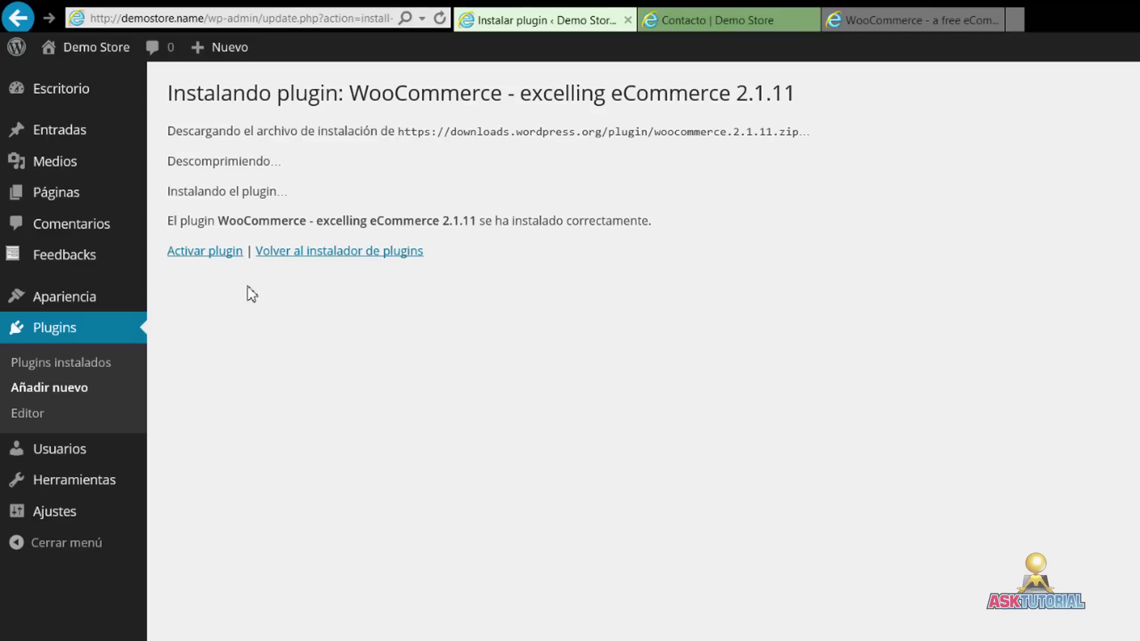
{"action": "left_click", "coordinate": [204, 253]}
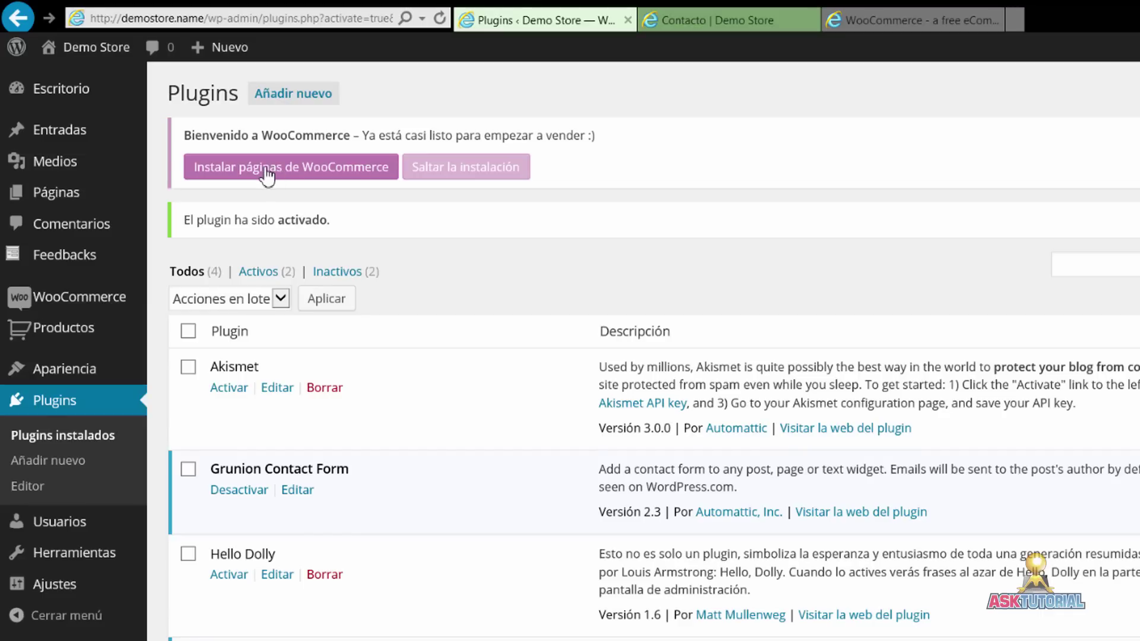
- Check the site's existing page list, install the WooCommerce pages and look through the WooCommerce 2.1 welcome page
{"action": "left_click", "coordinate": [57, 200]}
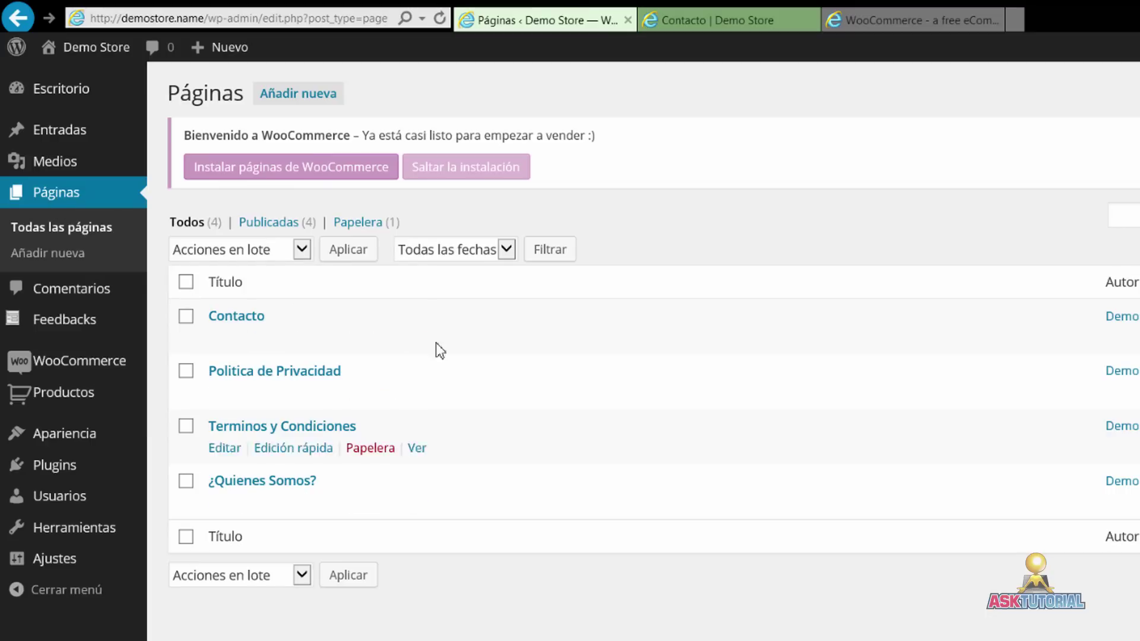
{"action": "left_click", "coordinate": [273, 174]}
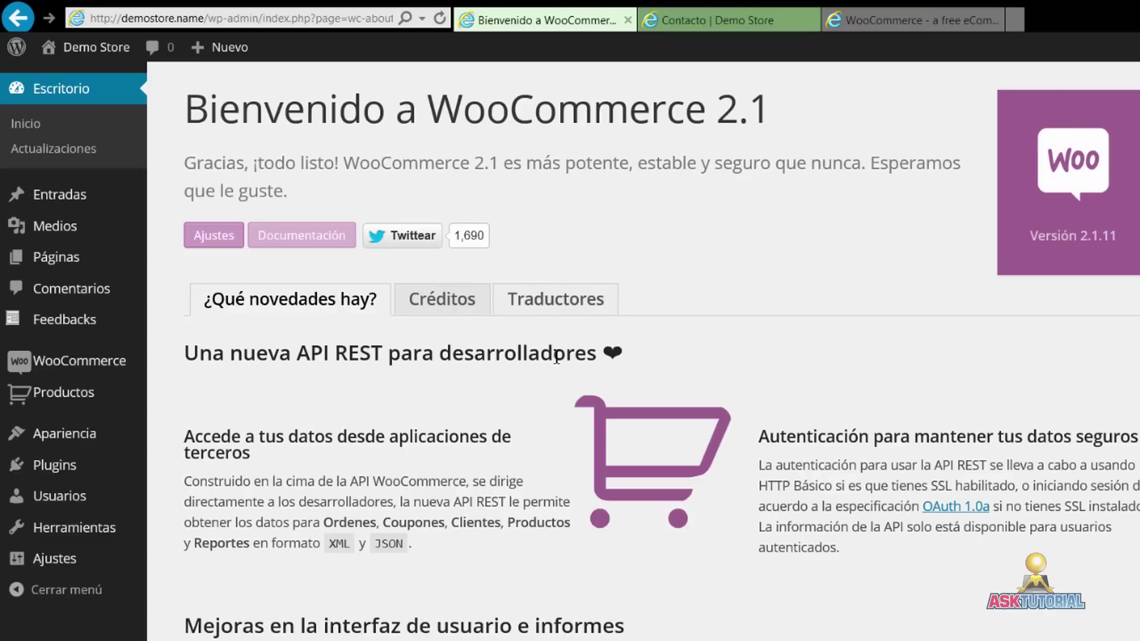
{"action": "scroll", "coordinate": [542, 386], "scroll_direction": "down", "scroll_amount": 3}
{"action": "scroll", "coordinate": [546, 389], "scroll_direction": "up", "scroll_amount": 3}
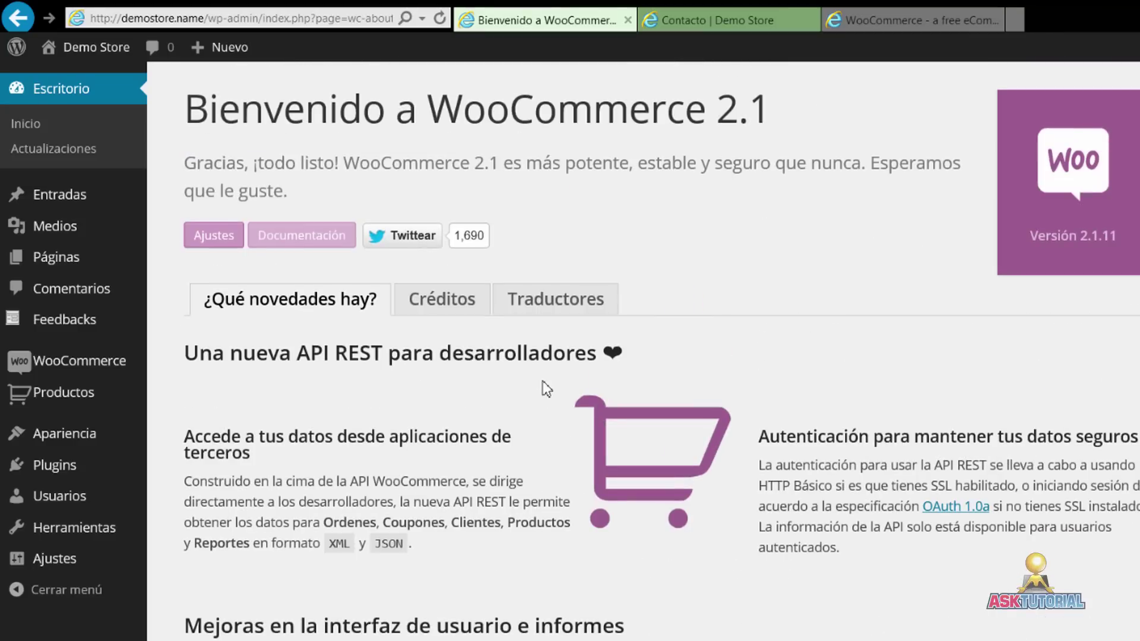
{"action": "scroll", "coordinate": [537, 383], "scroll_direction": "down", "scroll_amount": 4}
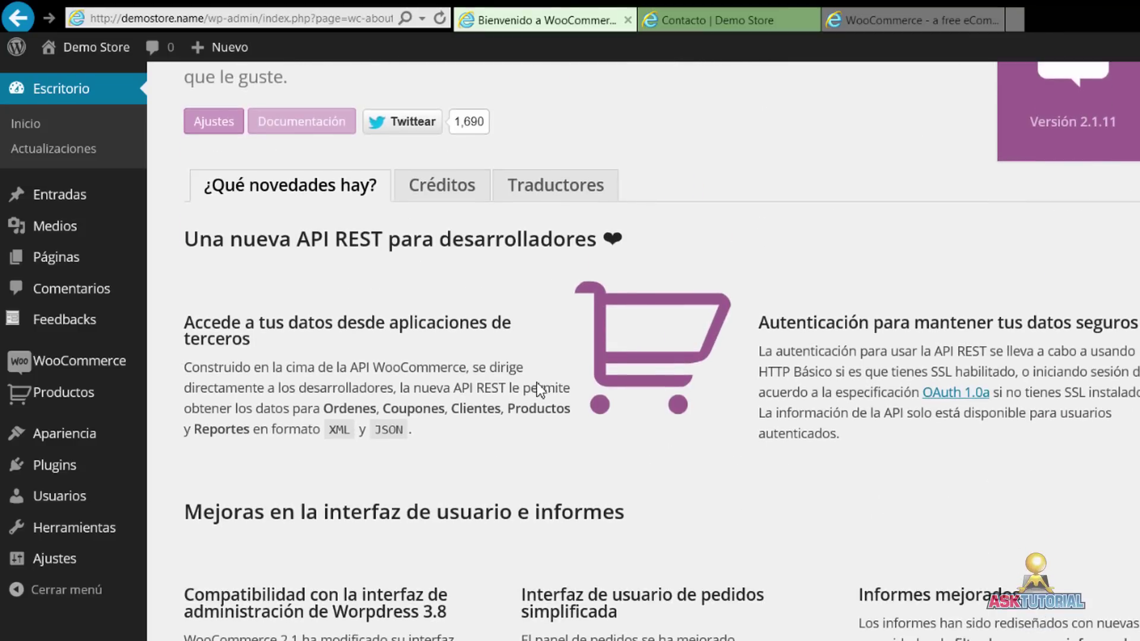
{"action": "scroll", "coordinate": [536, 382], "scroll_direction": "down", "scroll_amount": 9}
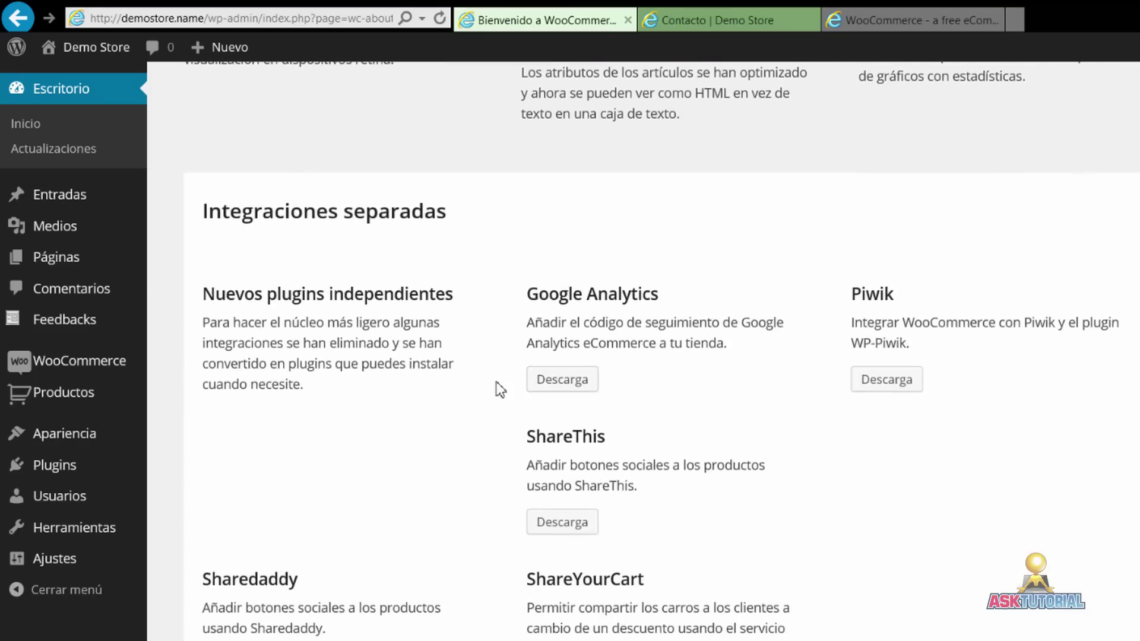
{"action": "scroll", "coordinate": [490, 389], "scroll_direction": "up", "scroll_amount": 15}
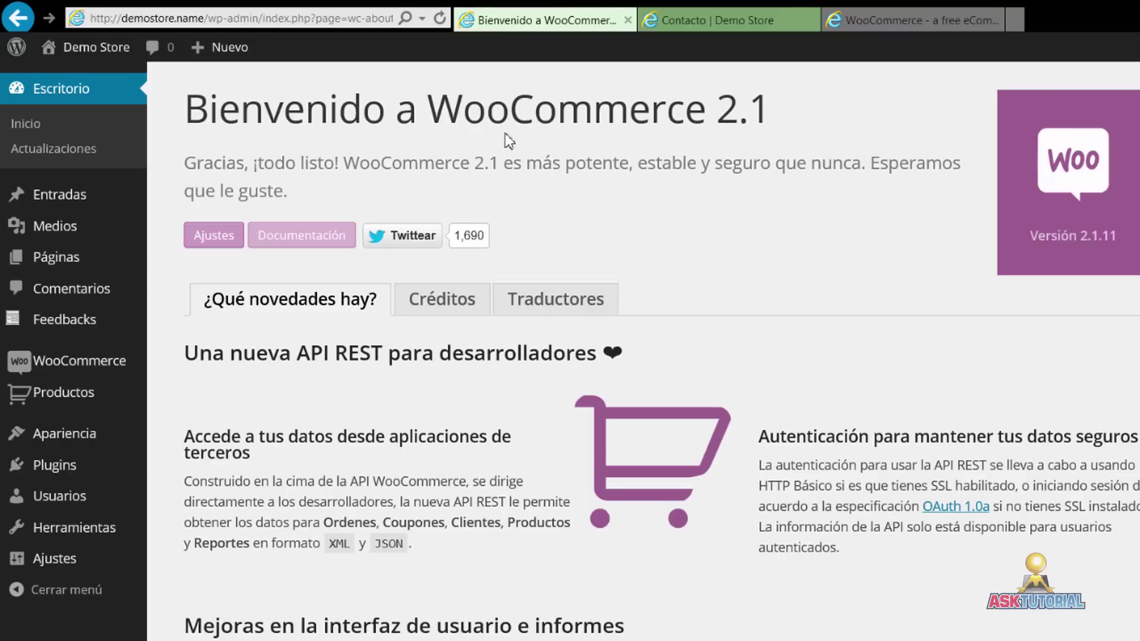
- Examine the site's page list for the shop pages Carro, Finalizar compra, Mi cuenta and Tienda
{"action": "mouse_move", "coordinate": [129, 265]}
{"action": "left_click", "coordinate": [205, 261]}
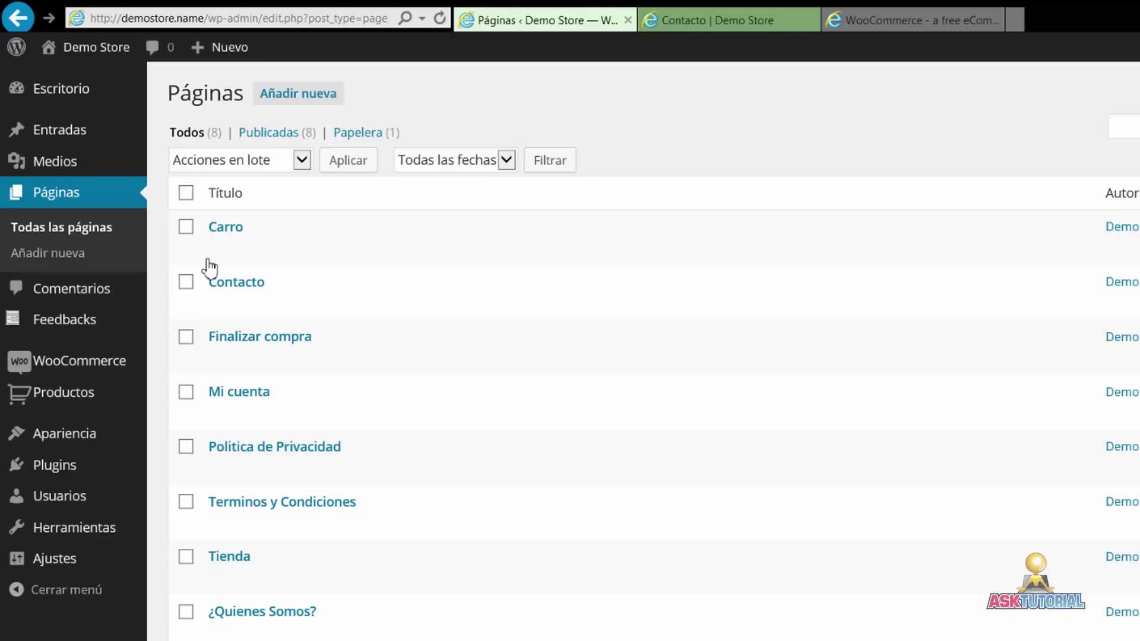
{"action": "mouse_move", "coordinate": [698, 308]}
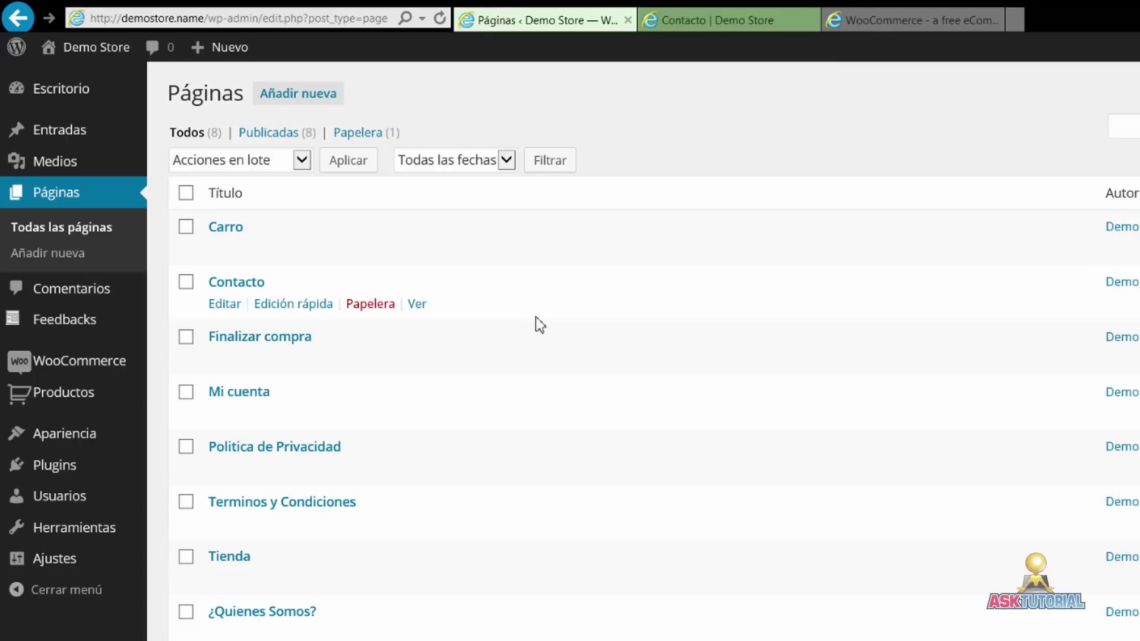
{"action": "mouse_move", "coordinate": [249, 231]}
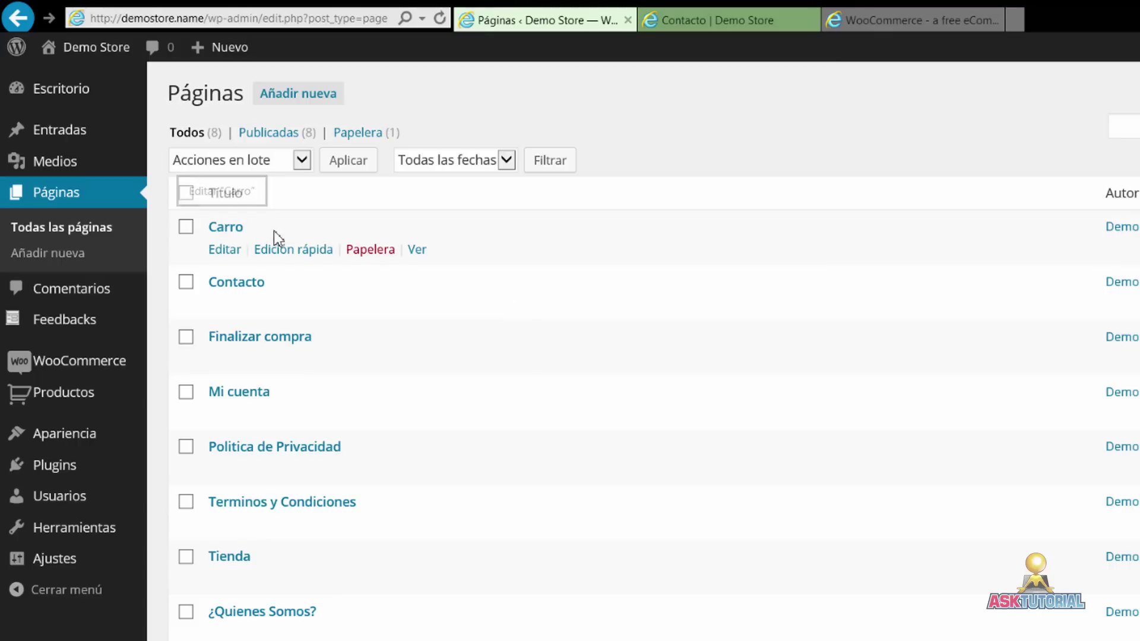
{"action": "mouse_move", "coordinate": [297, 350]}
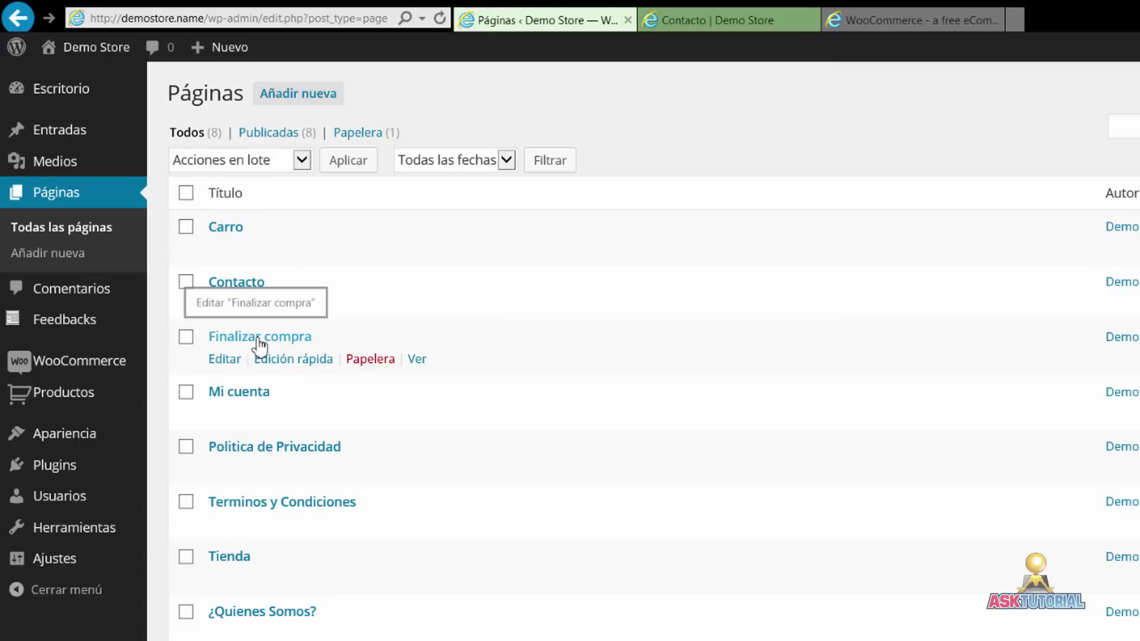
{"action": "mouse_move", "coordinate": [253, 399]}
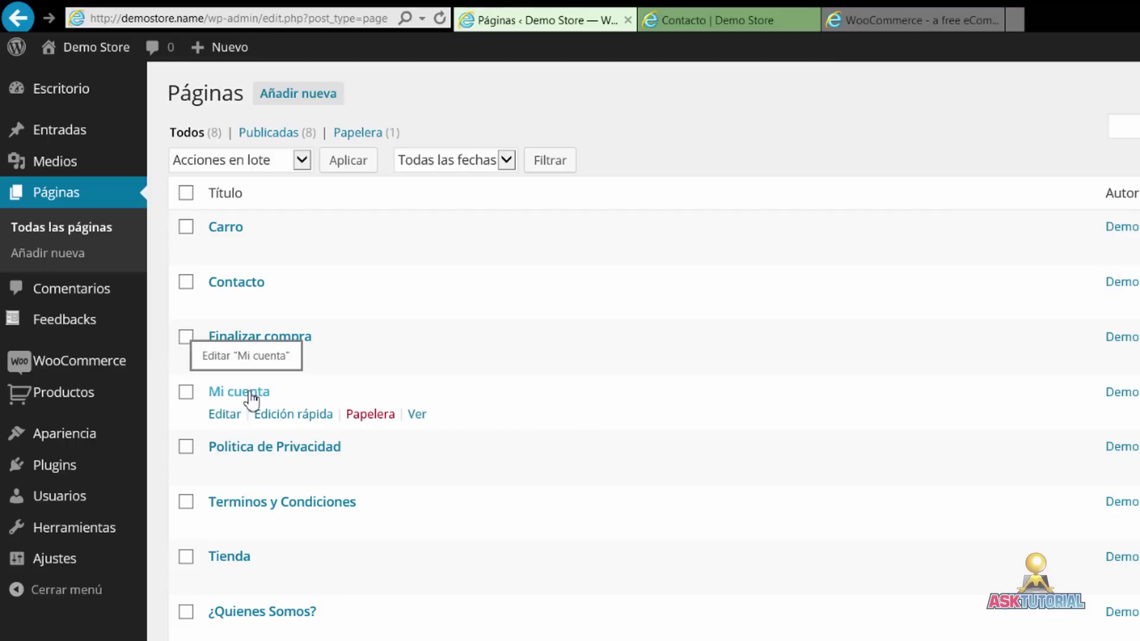
{"action": "mouse_move", "coordinate": [241, 570]}
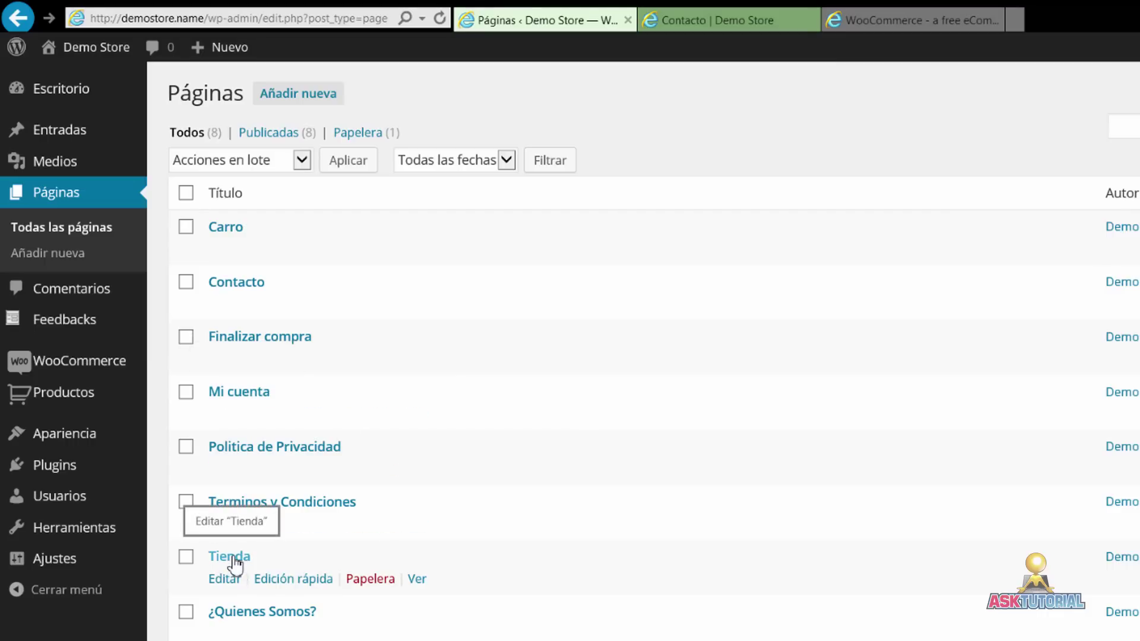
- Check the navigation menu on the live Demo Store home page and return to the WordPress dashboard
{"action": "left_click", "coordinate": [707, 20]}
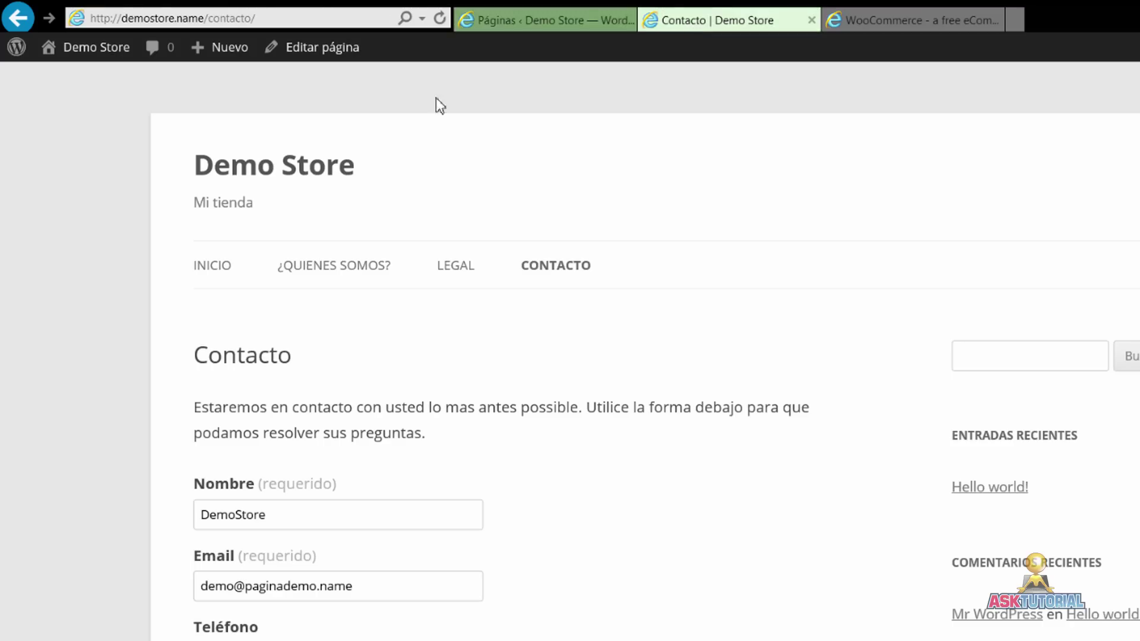
{"action": "left_click", "coordinate": [213, 267]}
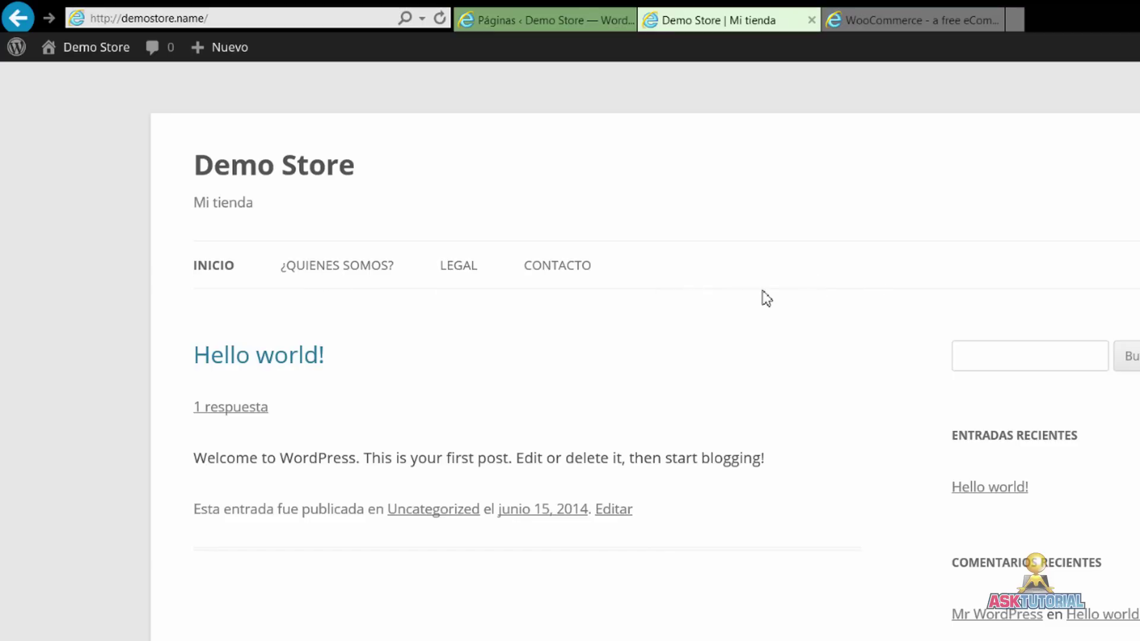
{"action": "left_click", "coordinate": [538, 23]}
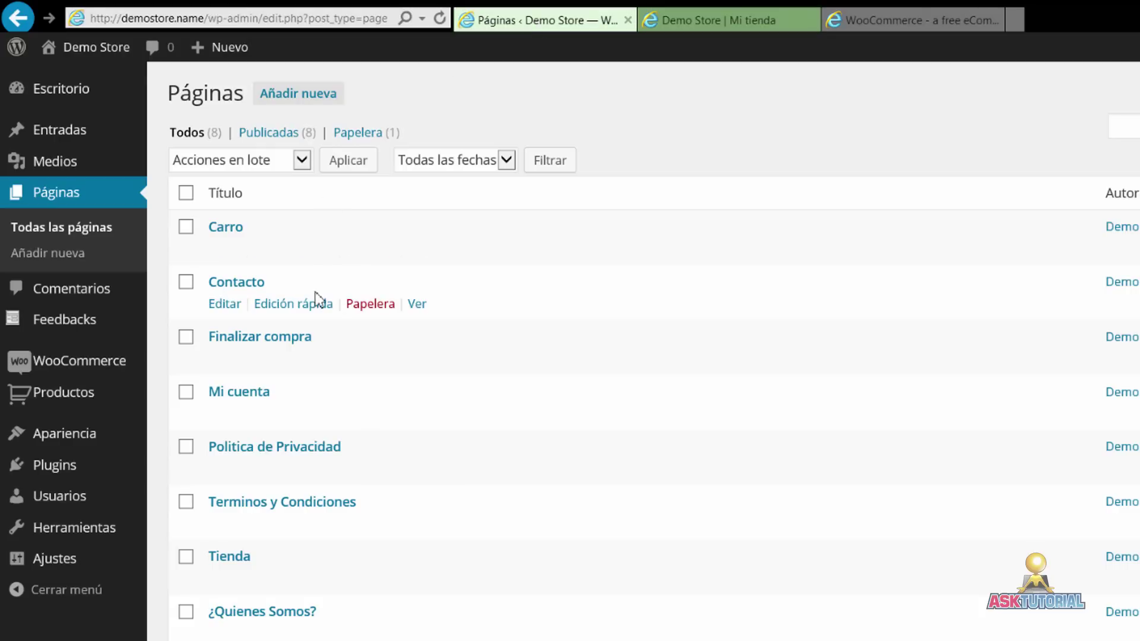
- Open the site's menu editor and compare the structure of Menú 1 with the navigation on the live site
{"action": "mouse_move", "coordinate": [79, 442]}
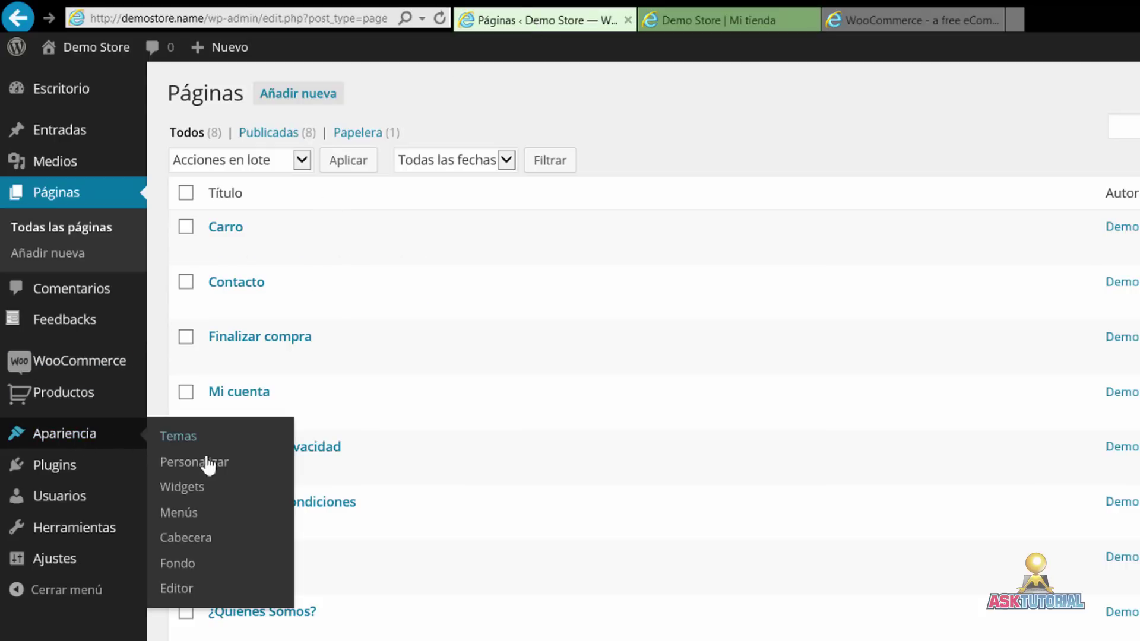
{"action": "left_click", "coordinate": [171, 517]}
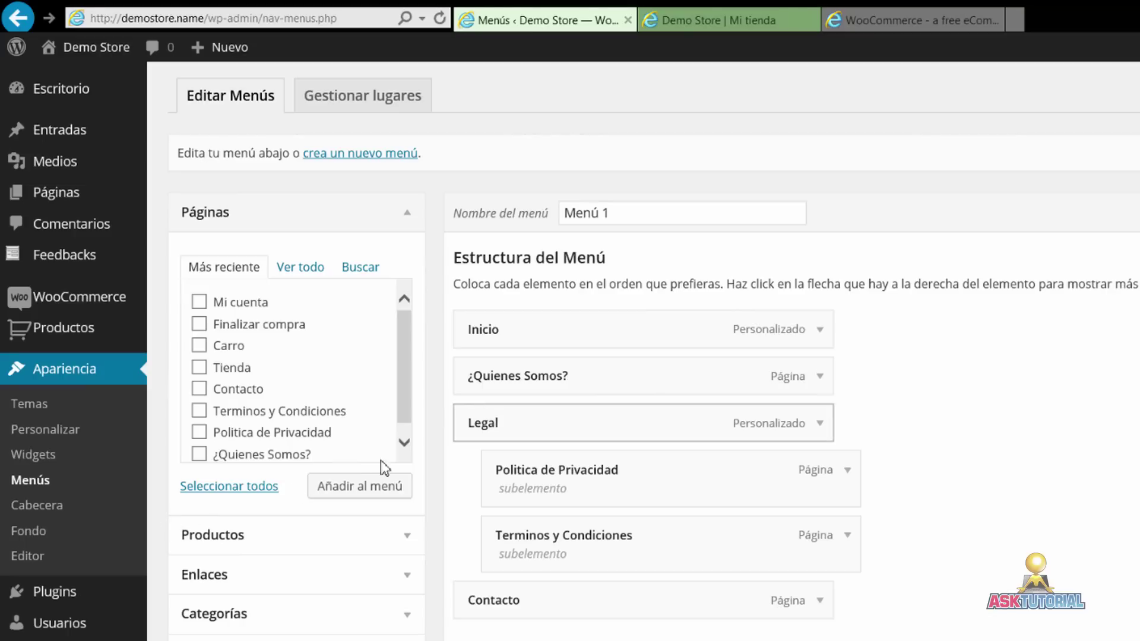
{"action": "scroll", "coordinate": [333, 522], "scroll_direction": "down", "scroll_amount": 3}
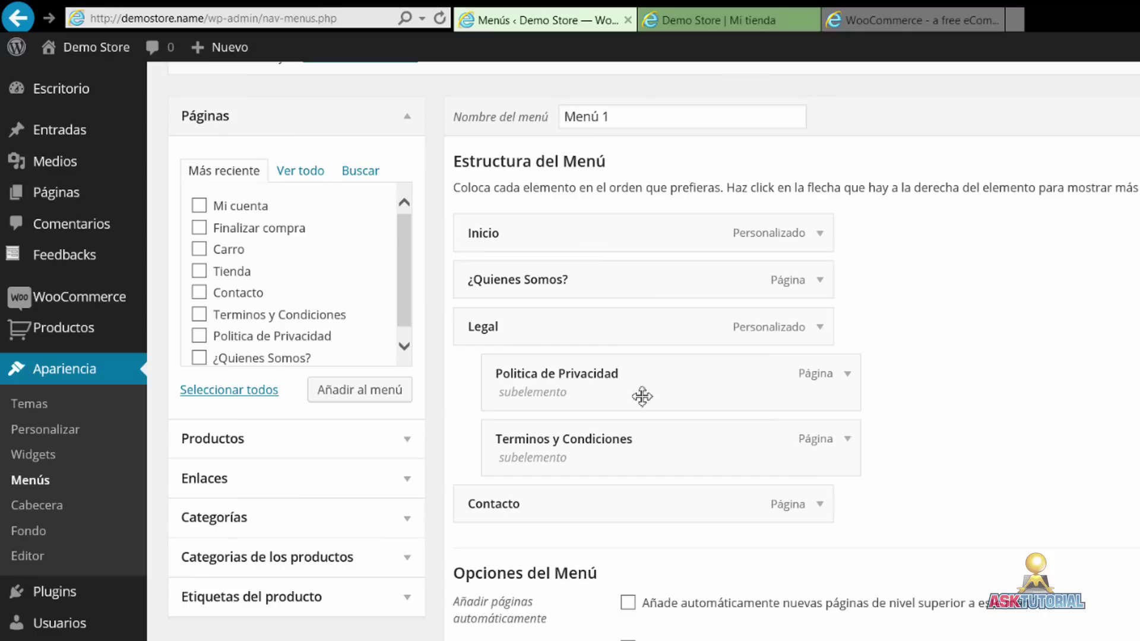
{"action": "left_click", "coordinate": [700, 21]}
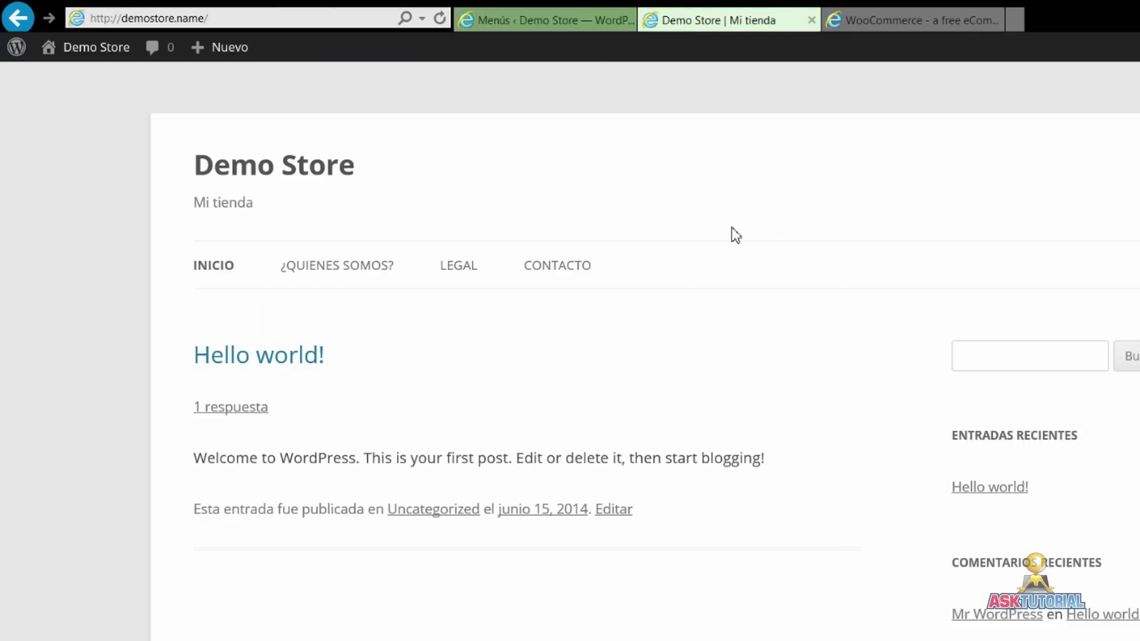
{"action": "left_click", "coordinate": [522, 23]}
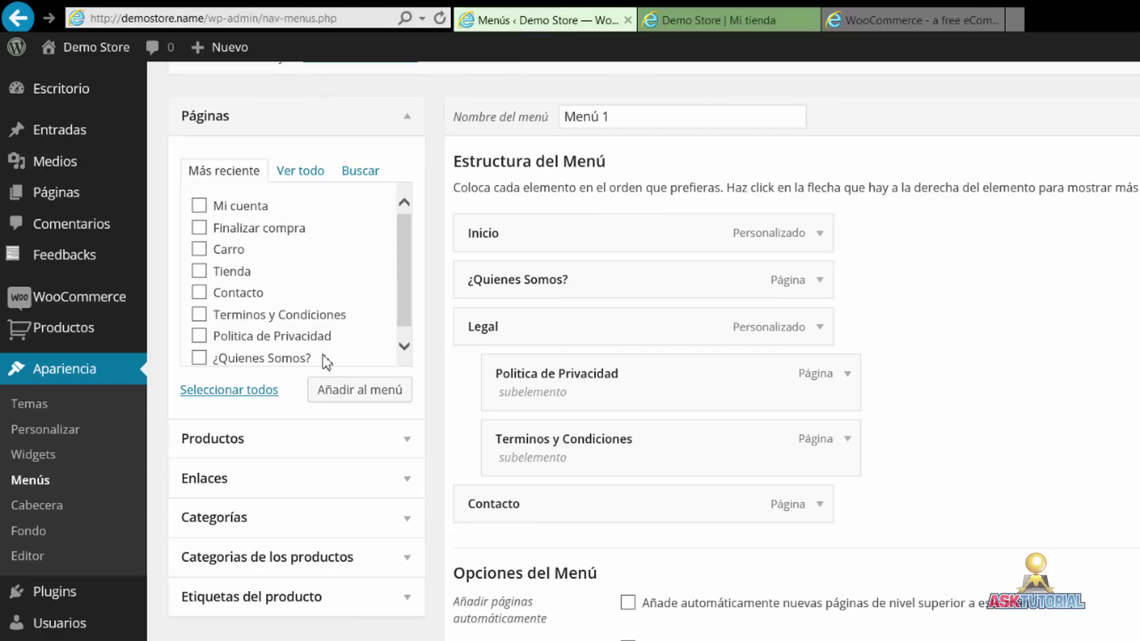
- Add the pages Mi cuenta, Finalizar compra, Carro and Tienda to Menú 1
{"action": "left_click", "coordinate": [199, 208]}
{"action": "left_click", "coordinate": [200, 228]}
{"action": "left_click", "coordinate": [201, 252]}
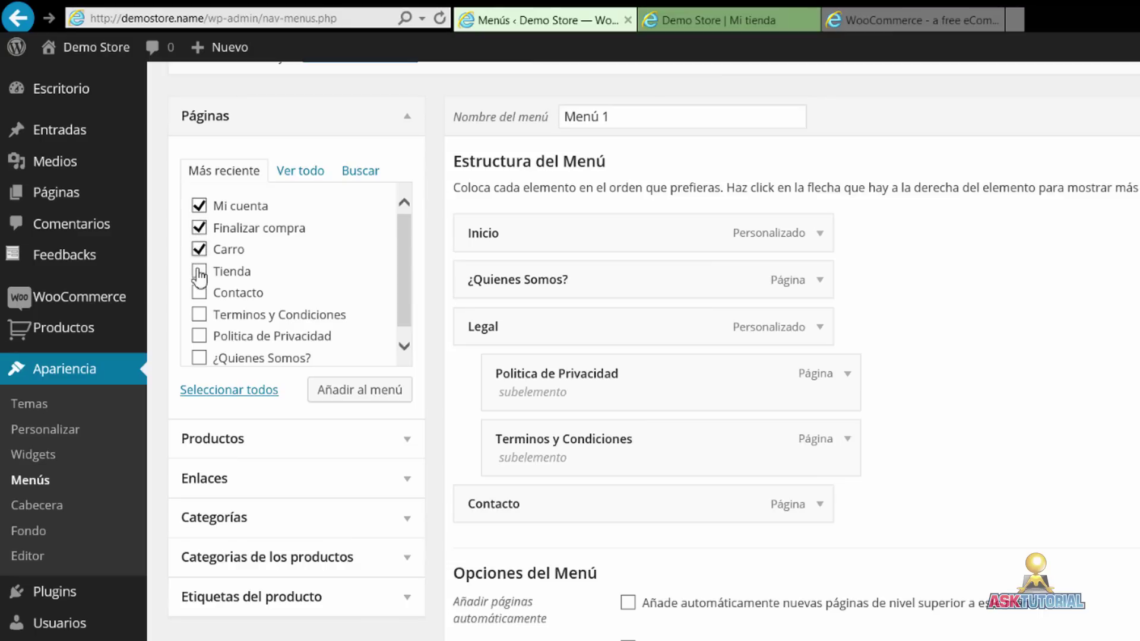
{"action": "left_click", "coordinate": [200, 273]}
{"action": "scroll", "coordinate": [408, 285], "scroll_direction": "down", "scroll_amount": 1}
{"action": "scroll", "coordinate": [407, 245], "scroll_direction": "up", "scroll_amount": 1}
{"action": "left_click", "coordinate": [353, 395]}
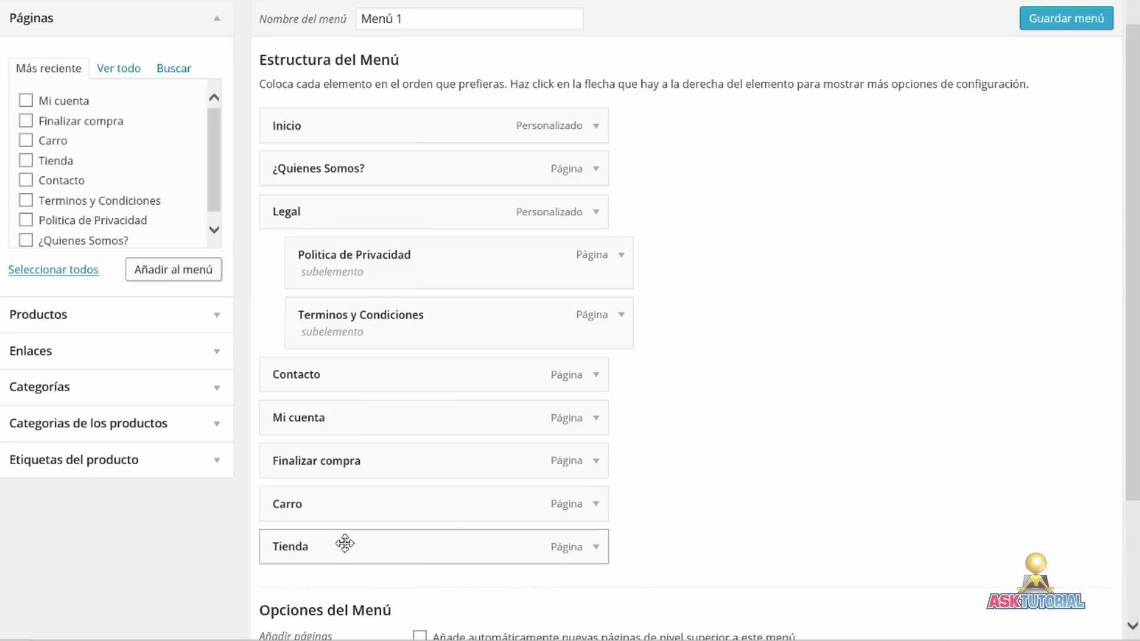
- Place Tienda, Finalizar compra and Carro in that order directly after Inicio in Menú 1, and save the menu
{"action": "left_click_drag", "start_coordinate": [368, 532], "coordinate": [332, 171]}
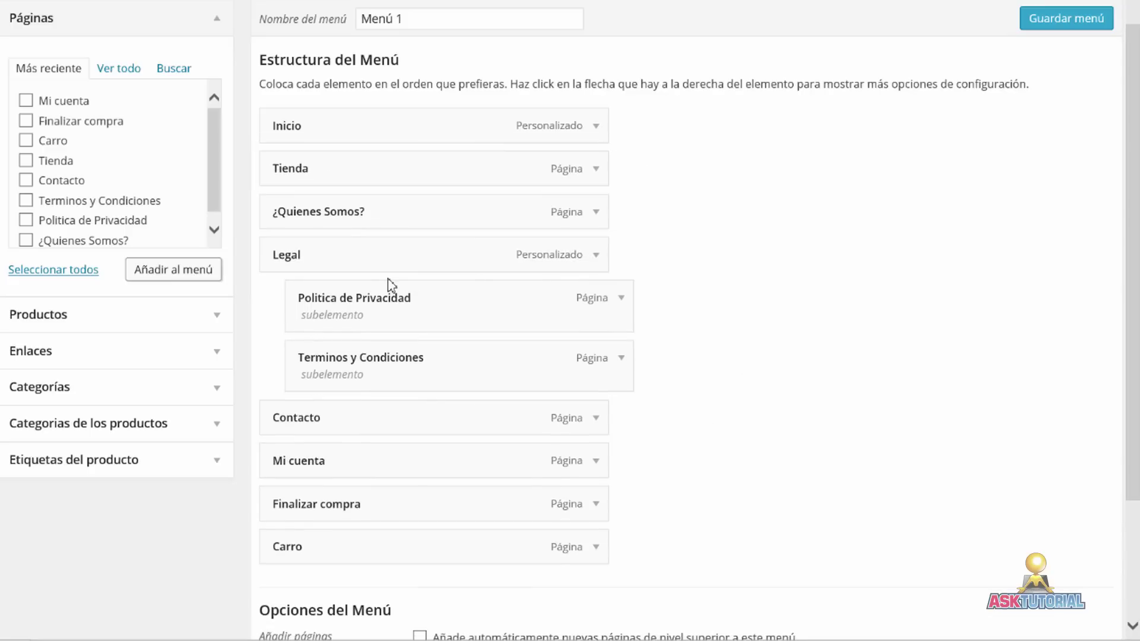
{"action": "left_click_drag", "start_coordinate": [328, 506], "coordinate": [328, 213]}
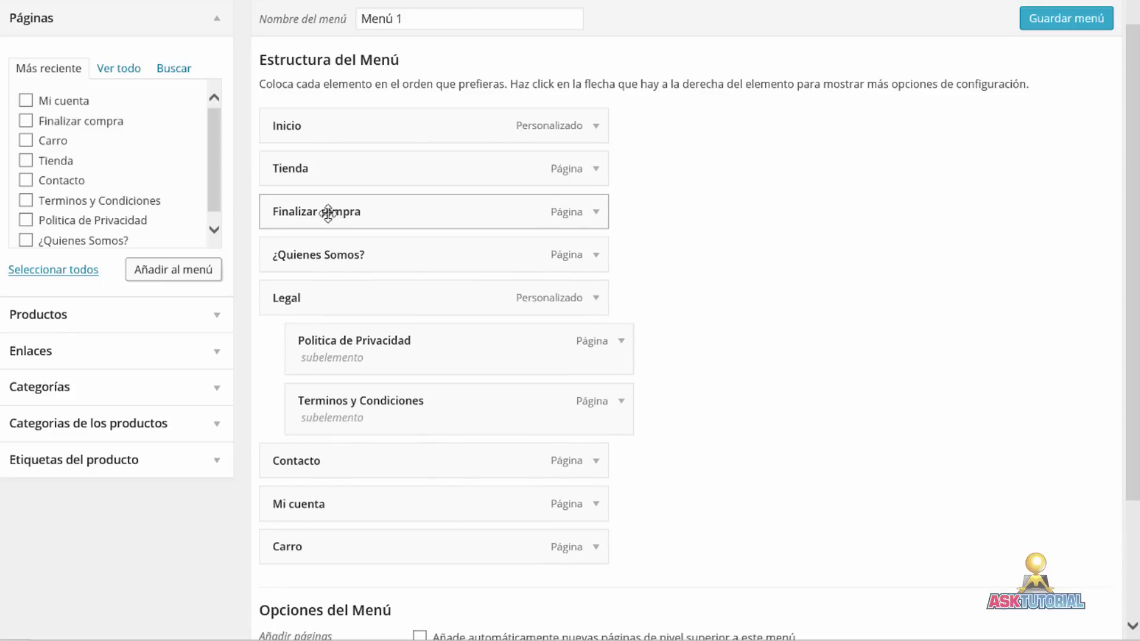
{"action": "left_click_drag", "start_coordinate": [336, 545], "coordinate": [333, 257]}
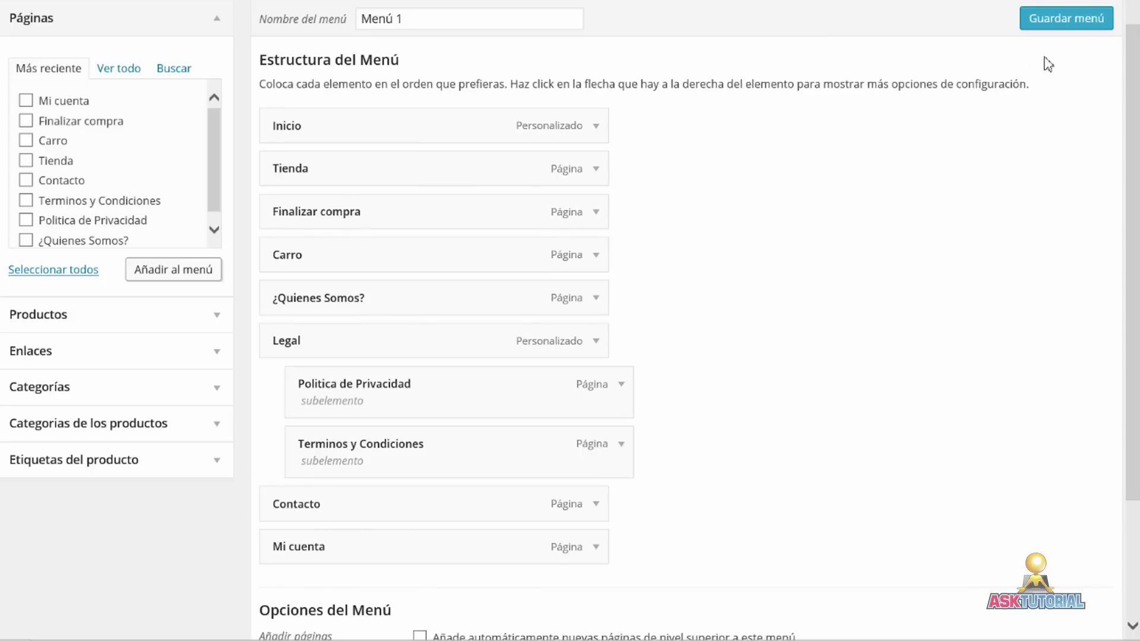
{"action": "left_click", "coordinate": [1067, 19]}
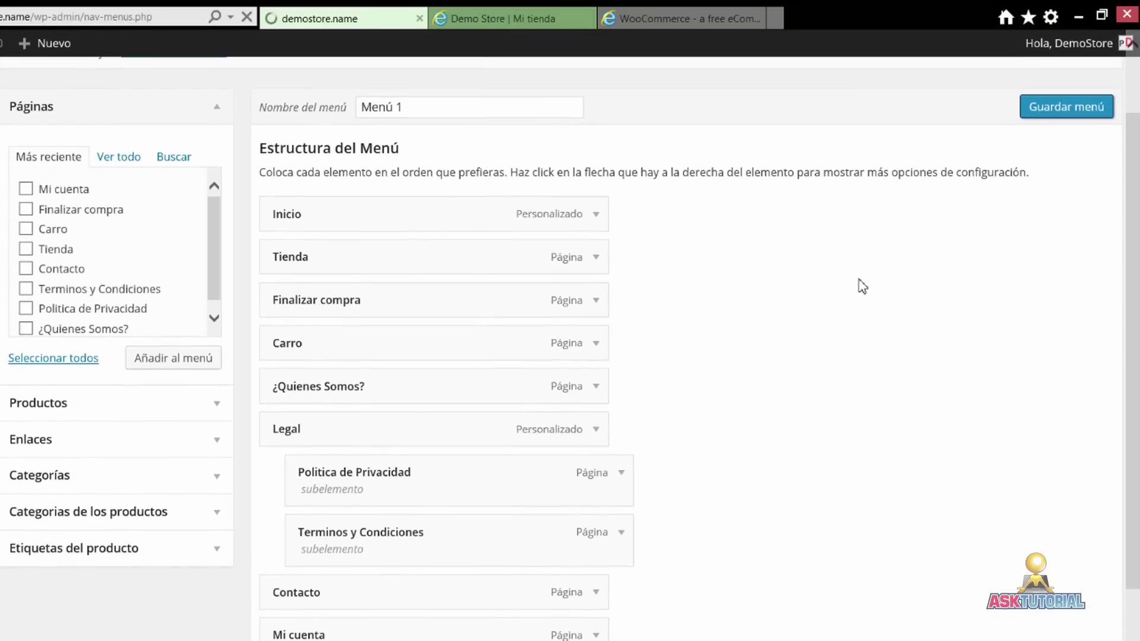
- Reload the live Demo Store home page to check its updated navigation, and view the Tienda page
{"action": "left_click", "coordinate": [451, 19]}
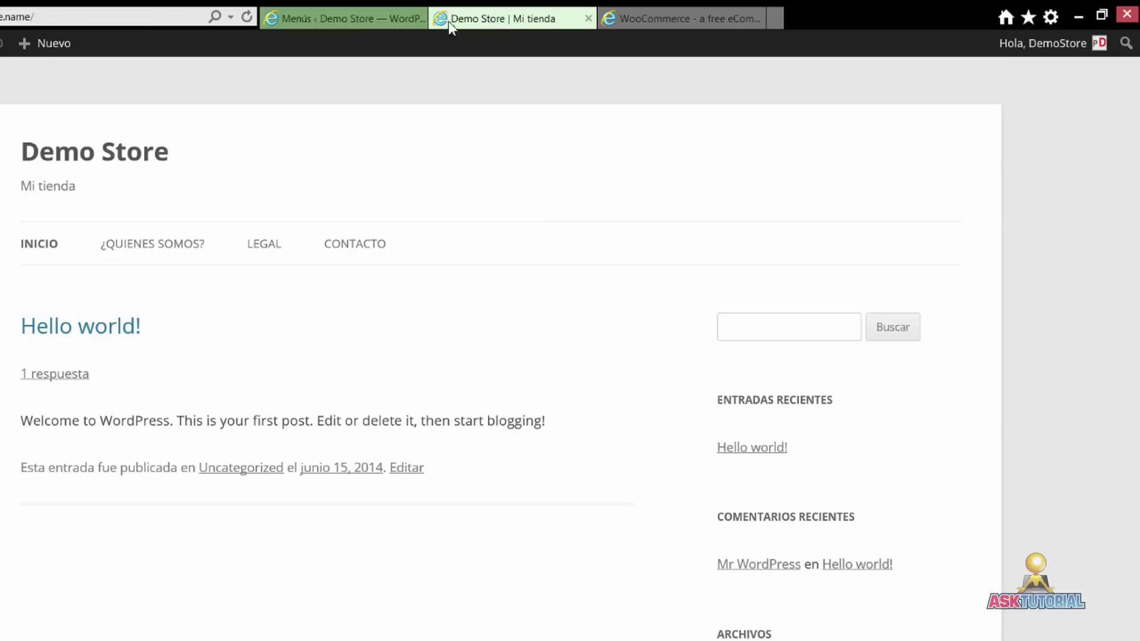
{"action": "left_click", "coordinate": [247, 18]}
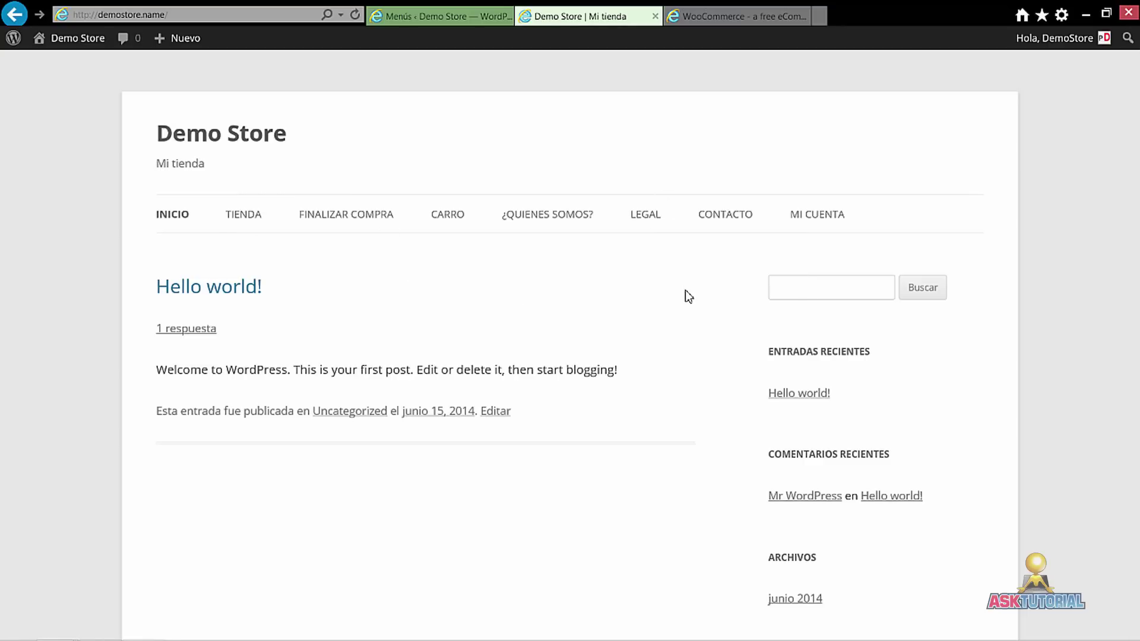
{"action": "left_click", "coordinate": [242, 216]}
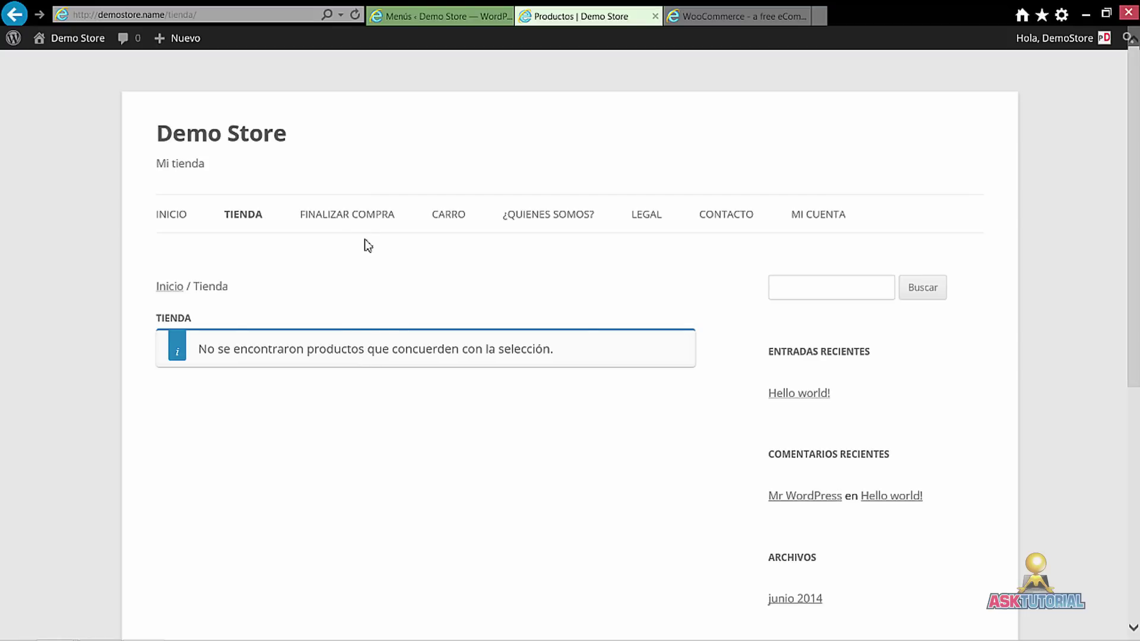
- View the live site's Finalizar compra and Mi cuenta pages, return to Inicio, and glance at the WooCommerce product page
{"action": "left_click", "coordinate": [328, 218]}
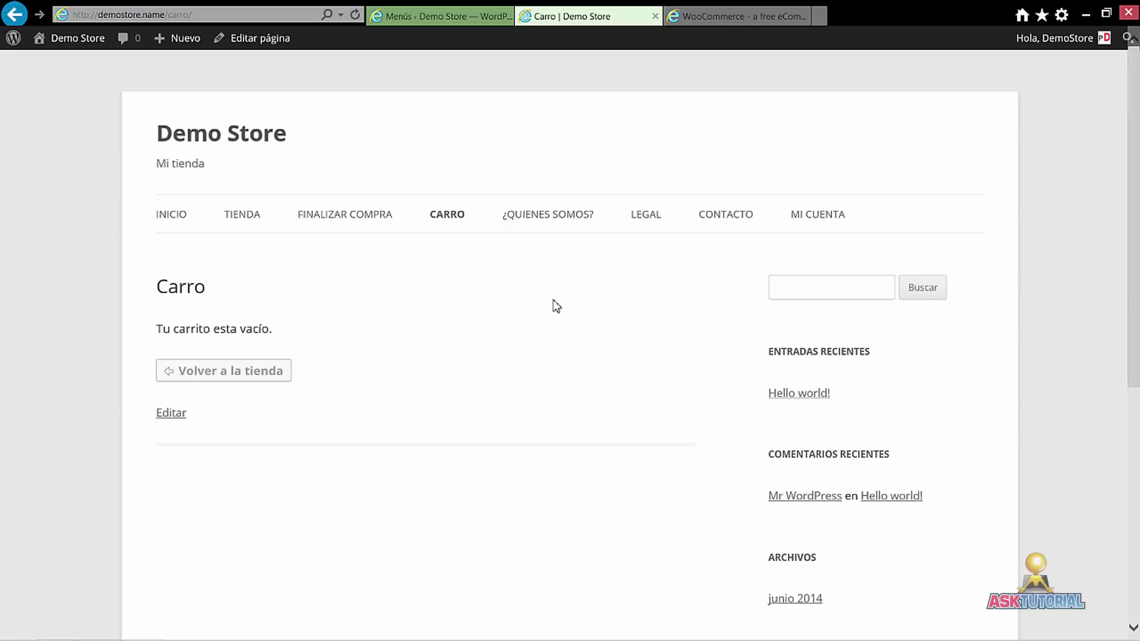
{"action": "left_click", "coordinate": [816, 223]}
{"action": "scroll", "coordinate": [466, 382], "scroll_direction": "down", "scroll_amount": 3}
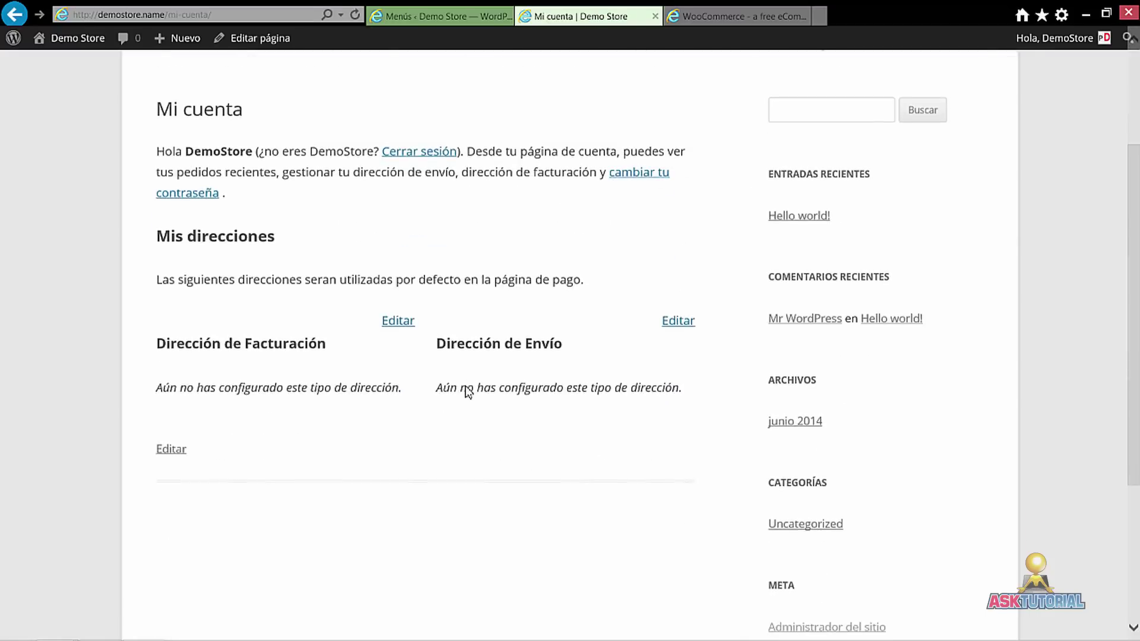
{"action": "scroll", "coordinate": [465, 388], "scroll_direction": "up", "scroll_amount": 3}
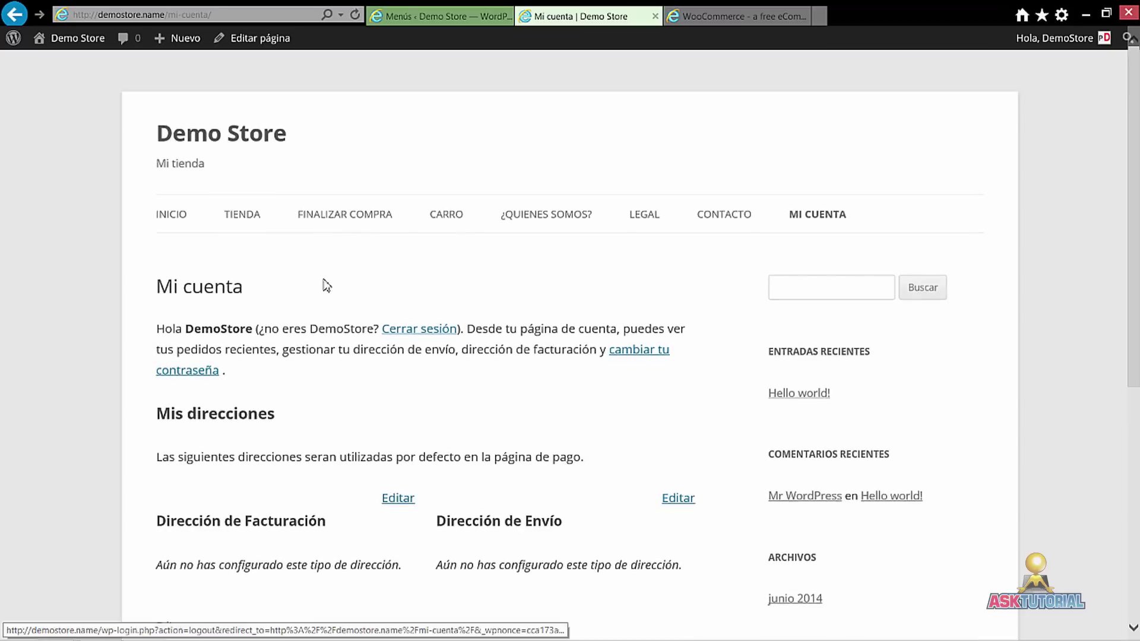
{"action": "left_click", "coordinate": [171, 214]}
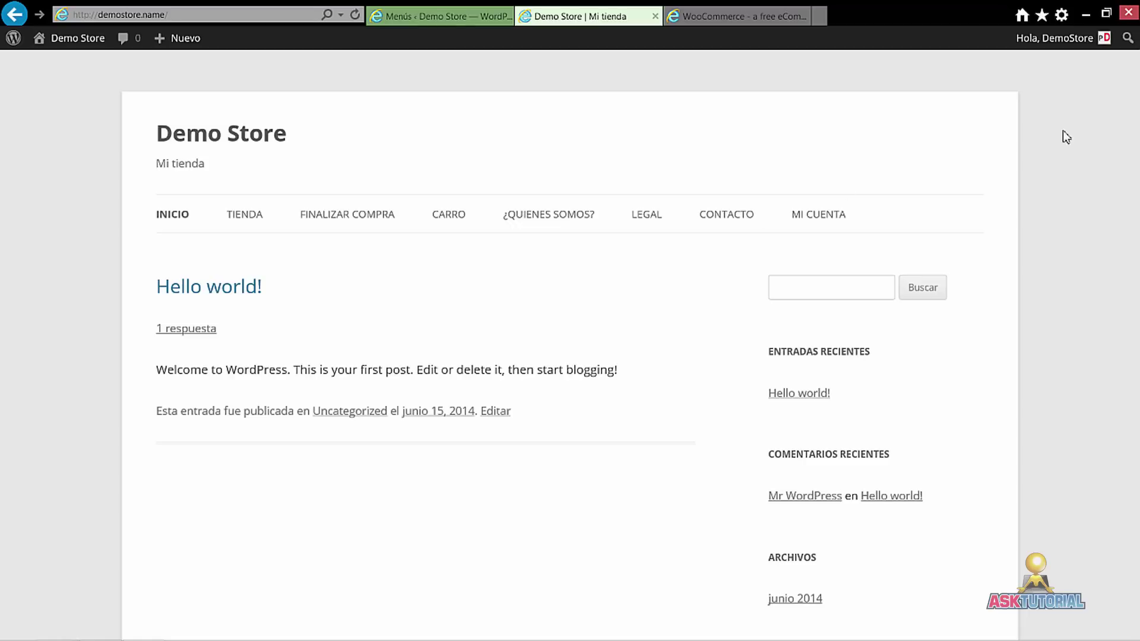
{"action": "left_click", "coordinate": [742, 18]}
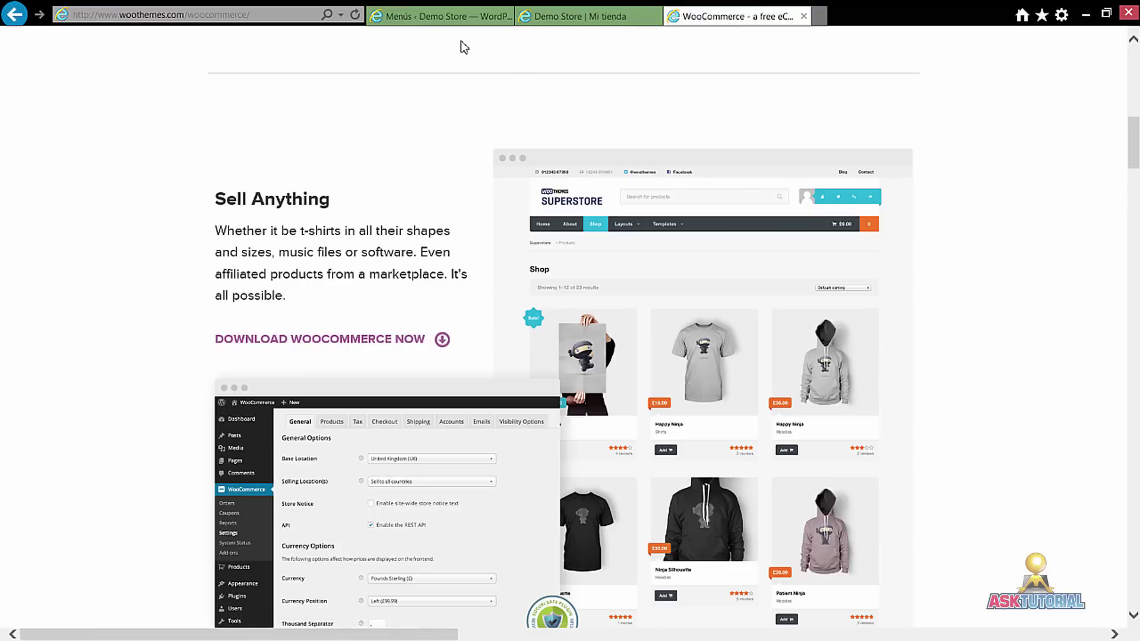
{"action": "left_click", "coordinate": [462, 16]}
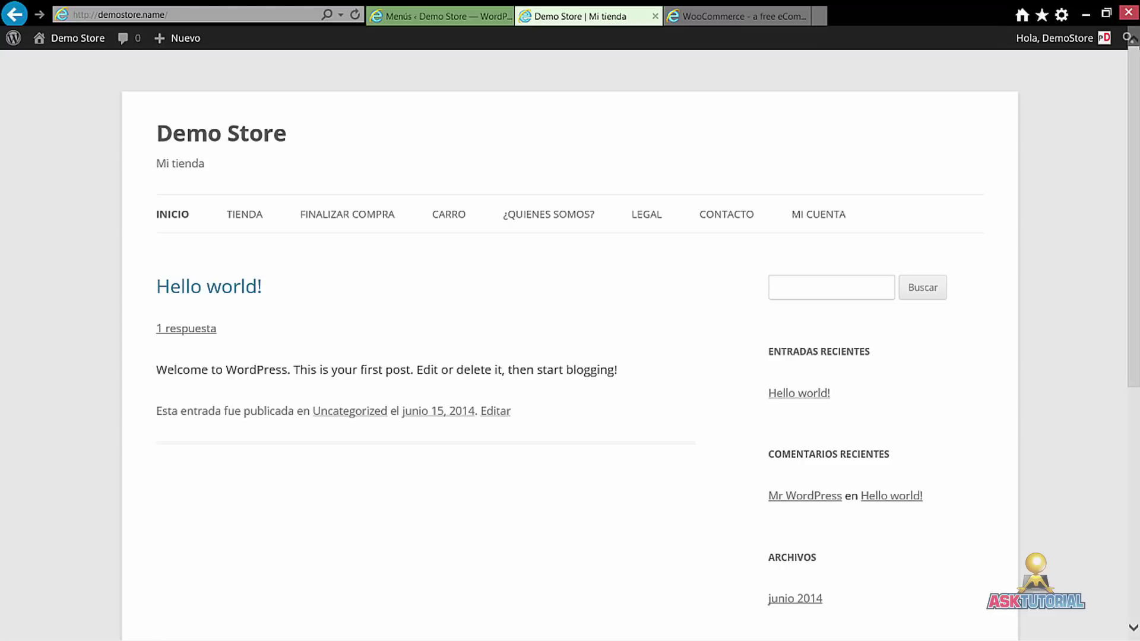
- Extract the downloaded woocommerce zip archive into the Downloads folder
{"action": "left_click_drag", "start_coordinate": [634, 79], "coordinate": [522, 69]}
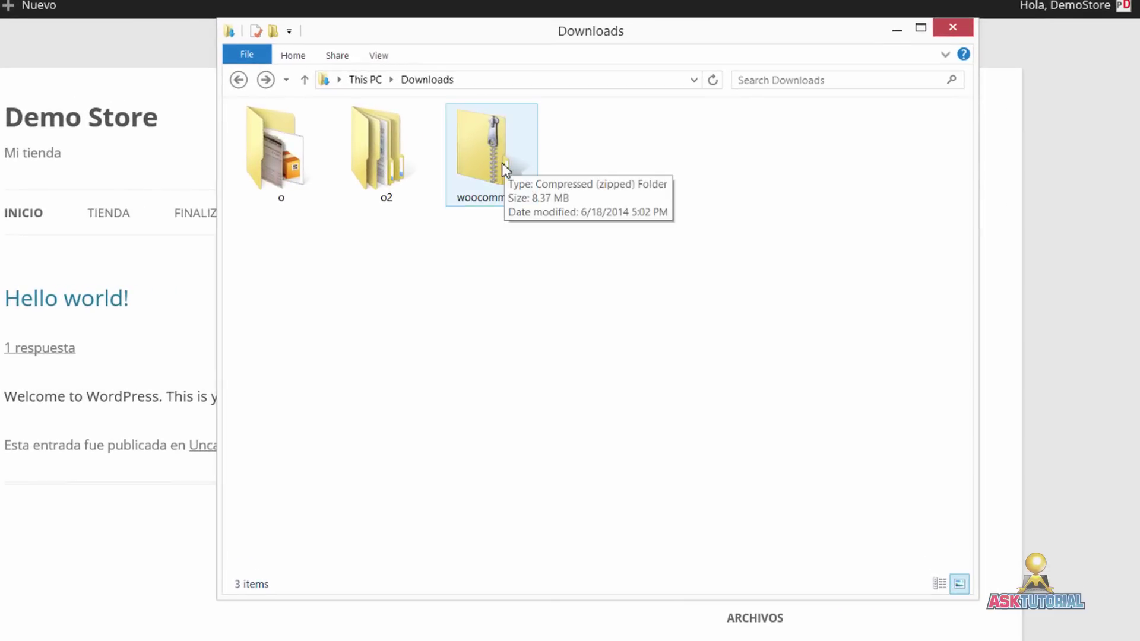
{"action": "right_click", "coordinate": [503, 170]}
{"action": "left_click", "coordinate": [561, 230]}
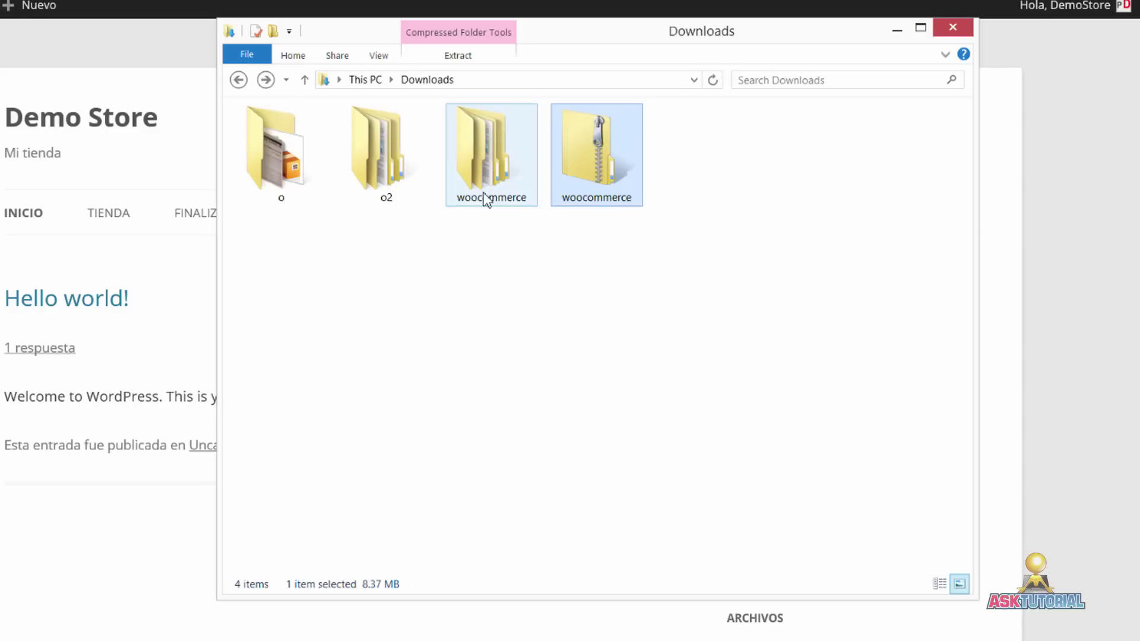
- Browse the extracted woocommerce folder down to its dummy-data subfolder and locate the dummy-data XML file
{"action": "double_click", "coordinate": [489, 189]}
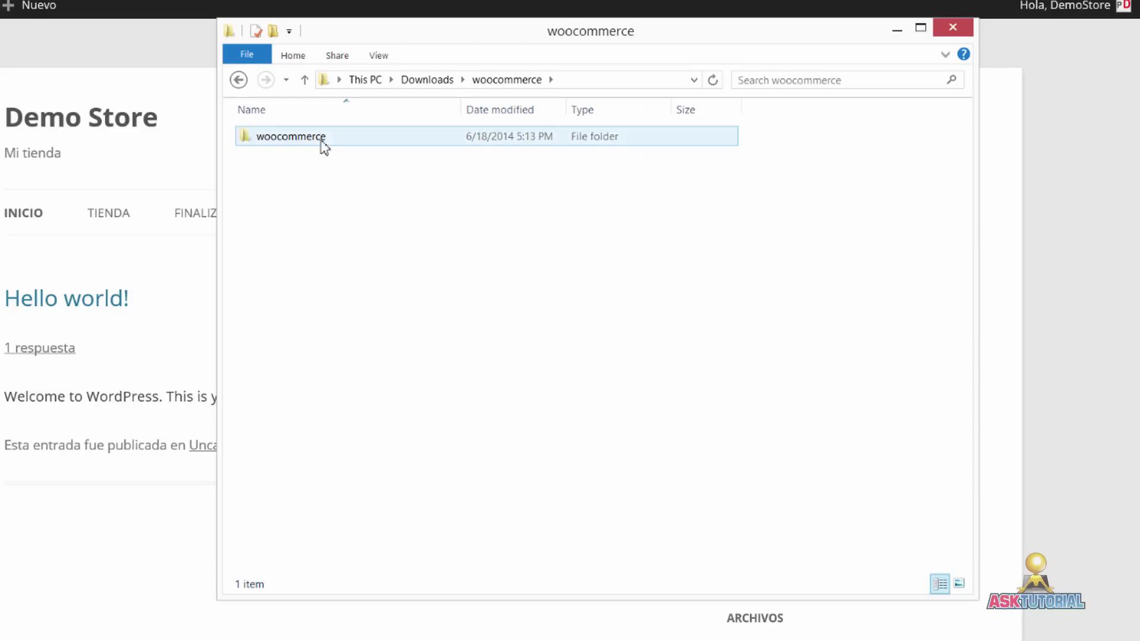
{"action": "double_click", "coordinate": [319, 140]}
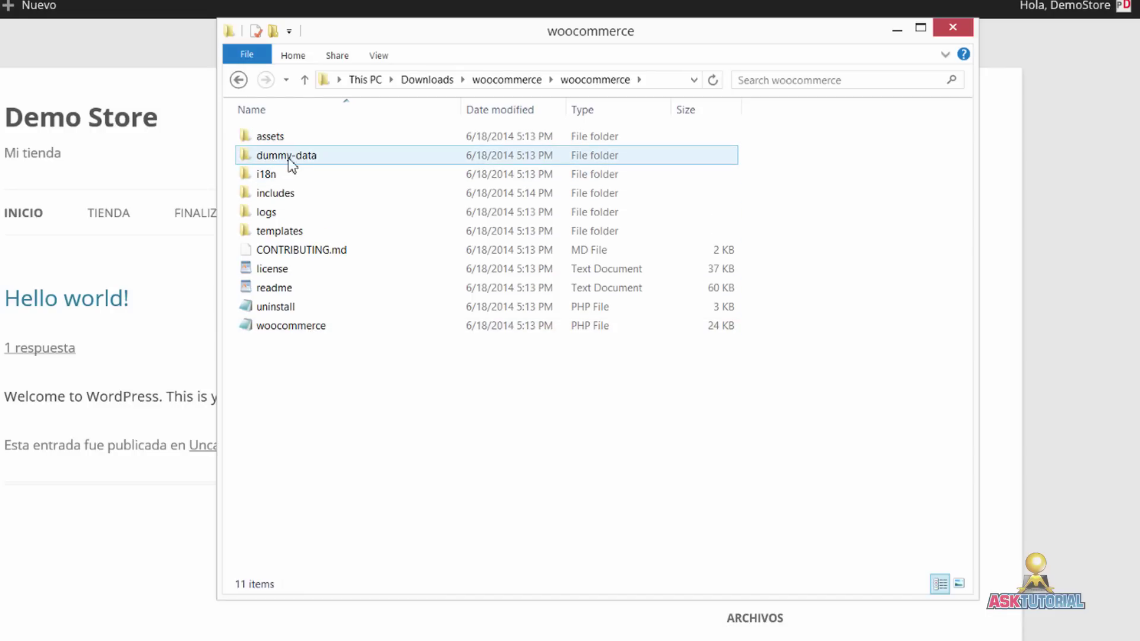
{"action": "double_click", "coordinate": [288, 156]}
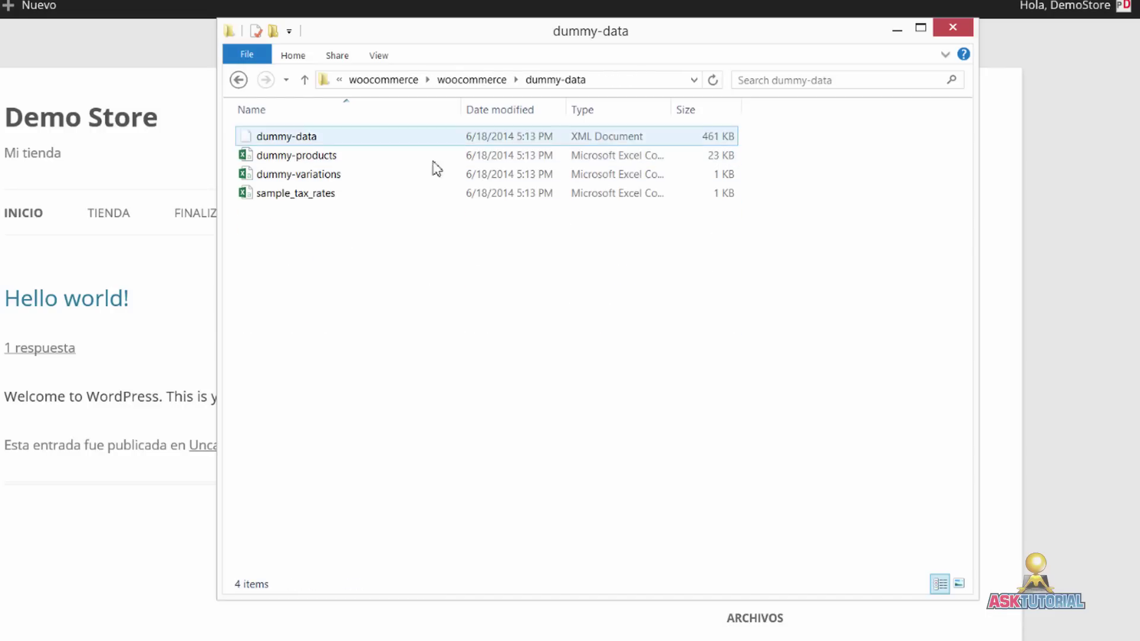
{"action": "left_click", "coordinate": [280, 140]}
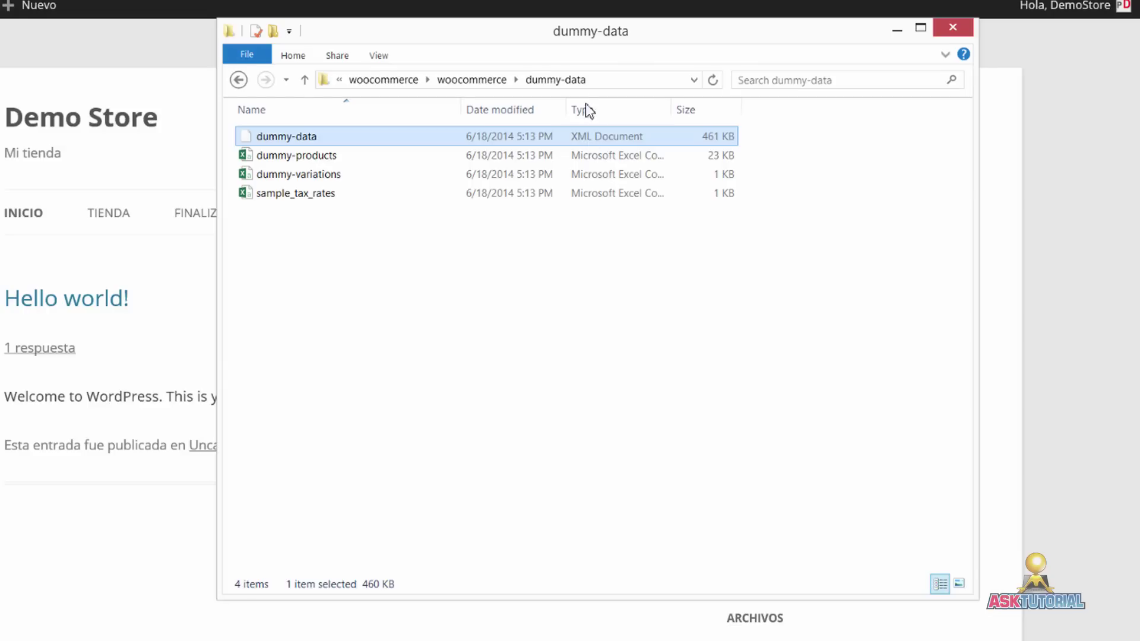
{"action": "left_click_drag", "start_coordinate": [534, 38], "coordinate": [1033, 54]}
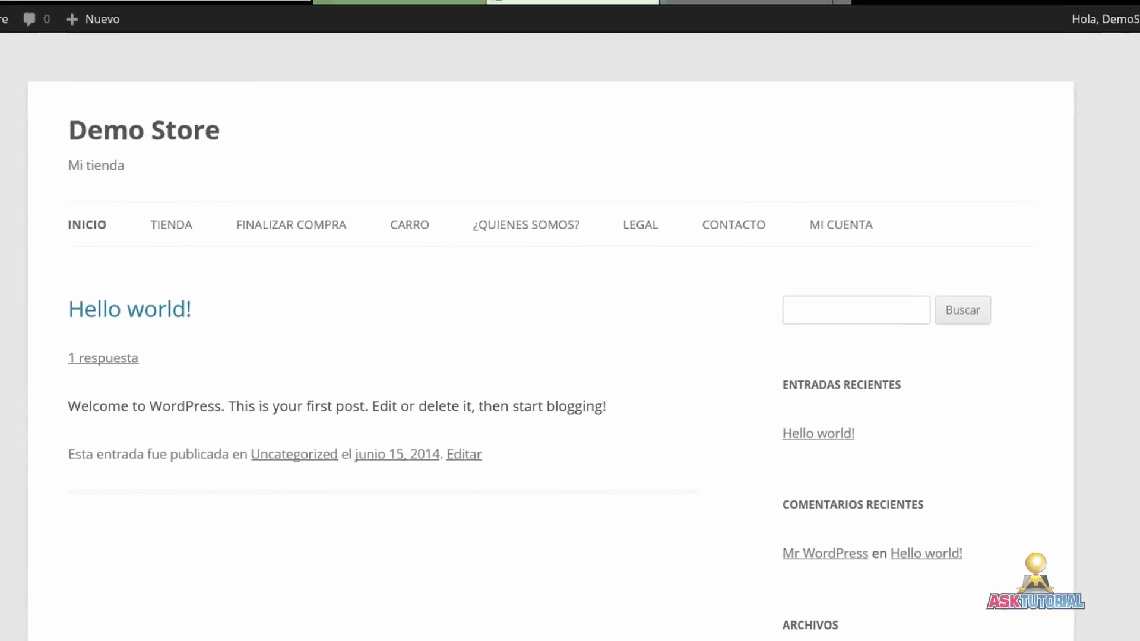
- Install the WordPress Importer plugin from the site's import tools, activate it and start its import
{"action": "left_click", "coordinate": [469, 22]}
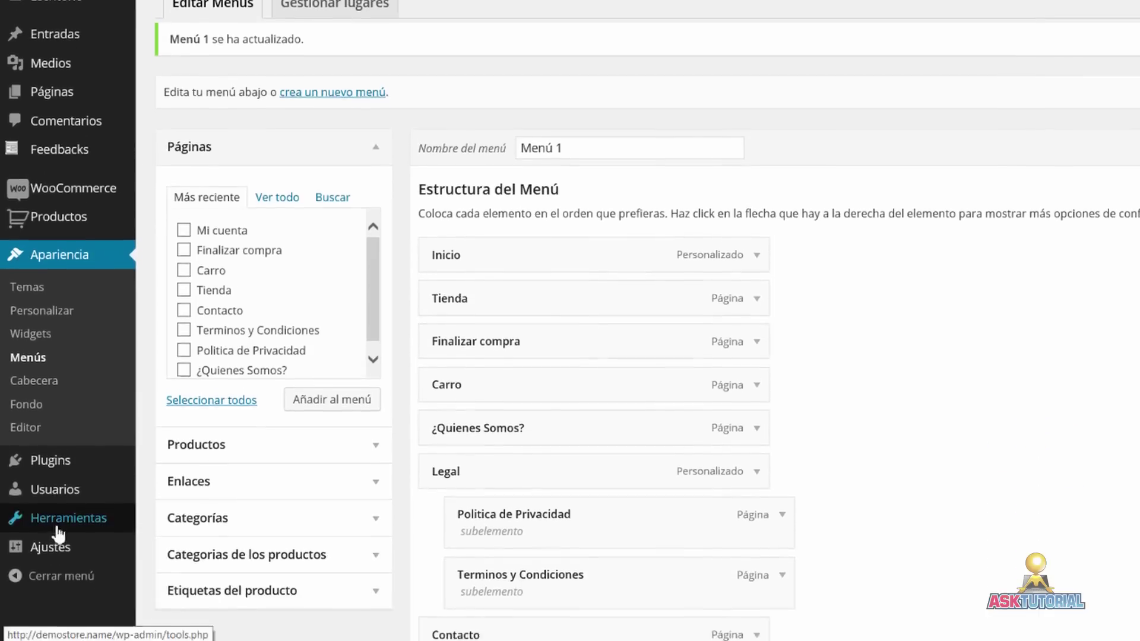
{"action": "mouse_move", "coordinate": [63, 603]}
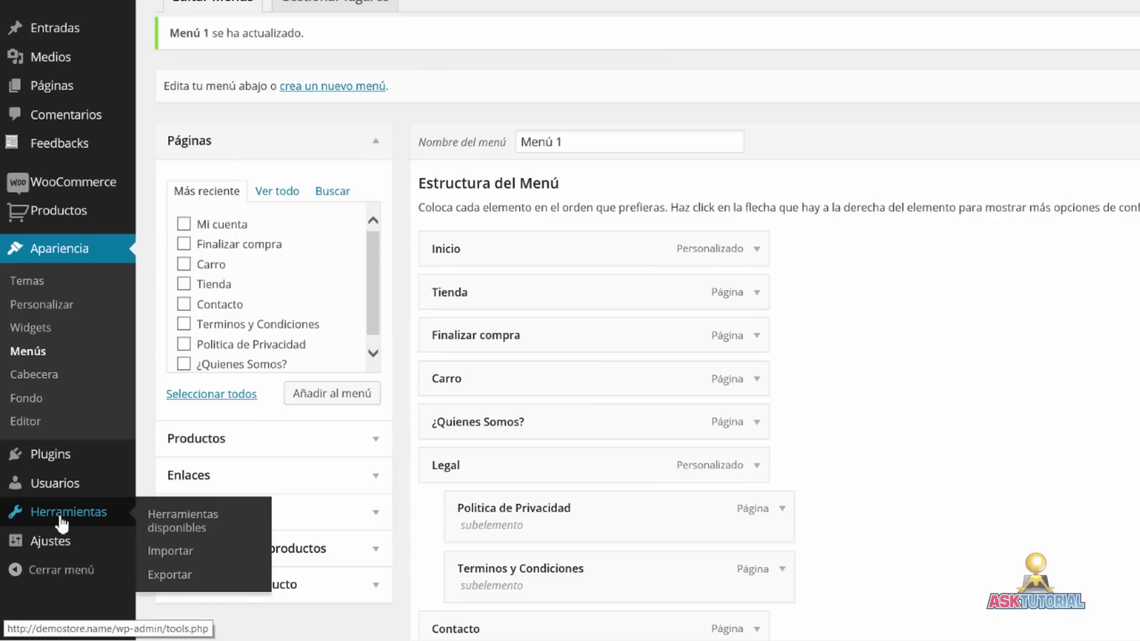
{"action": "left_click", "coordinate": [166, 551]}
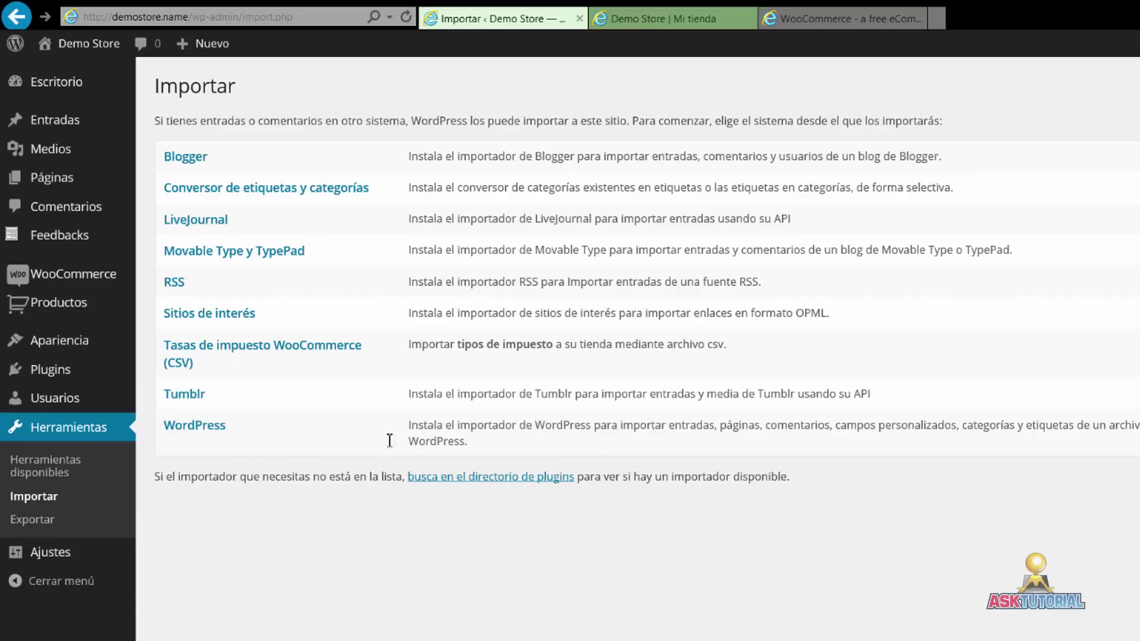
{"action": "left_click", "coordinate": [202, 432]}
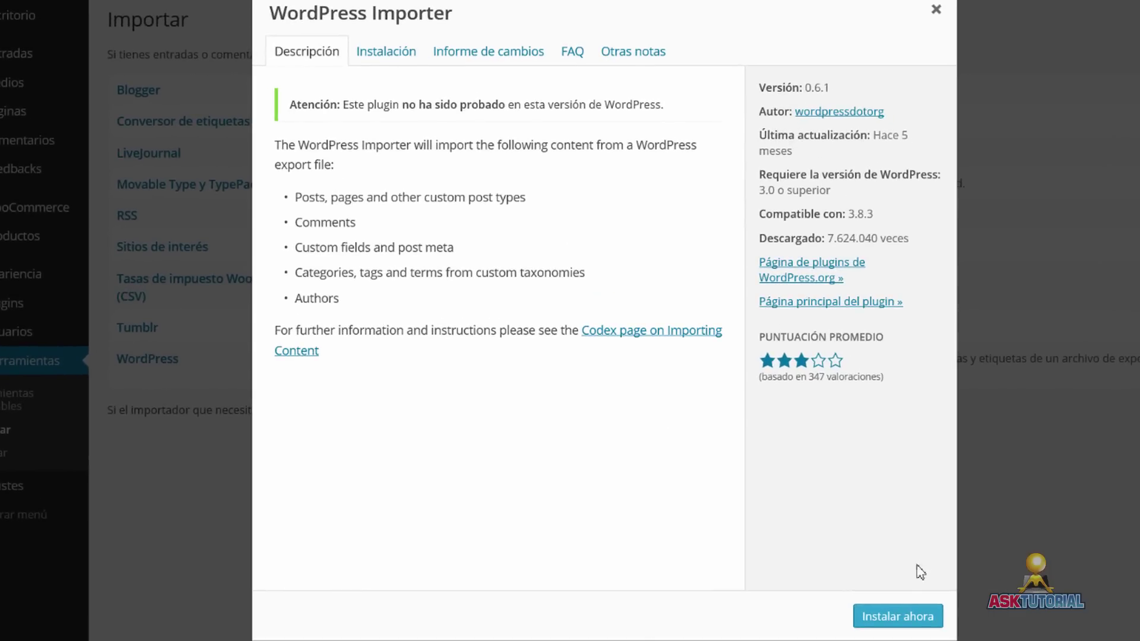
{"action": "left_click", "coordinate": [885, 616]}
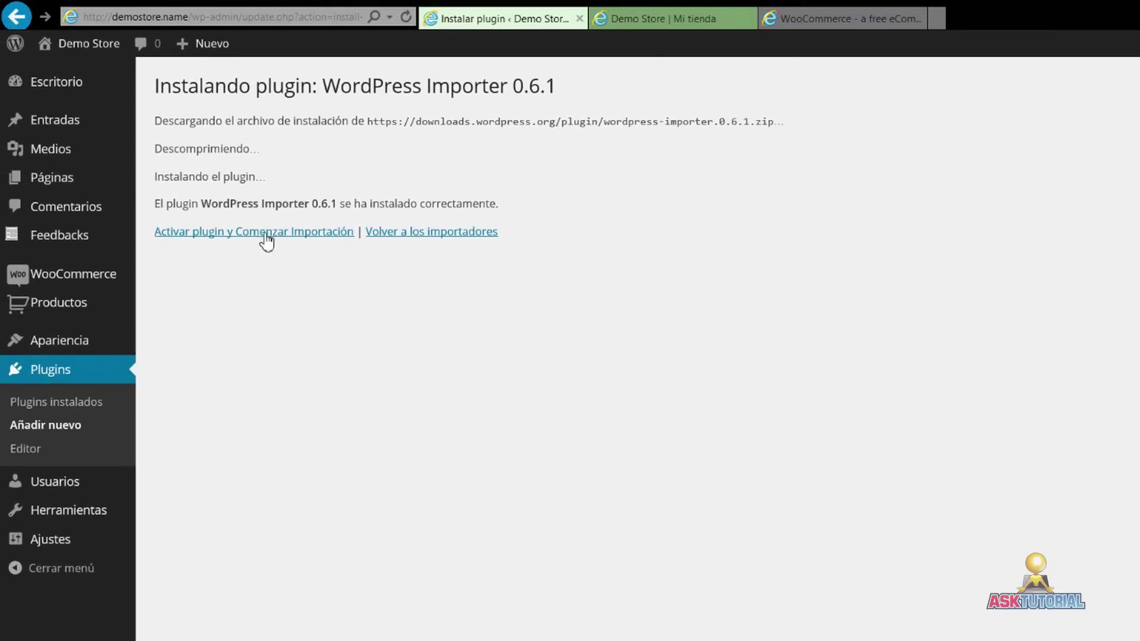
{"action": "left_click", "coordinate": [264, 235]}
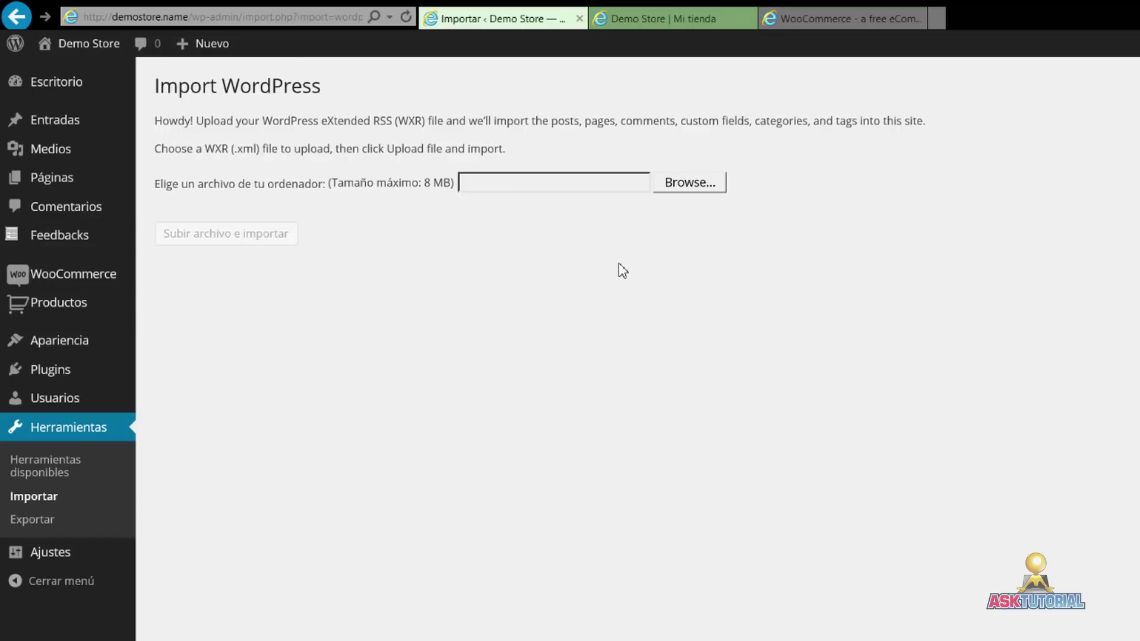
- Upload the dummy-data XML file from the extracted woocommerce folder's dummy-data subfolder to the WordPress importer
{"action": "left_click", "coordinate": [689, 188]}
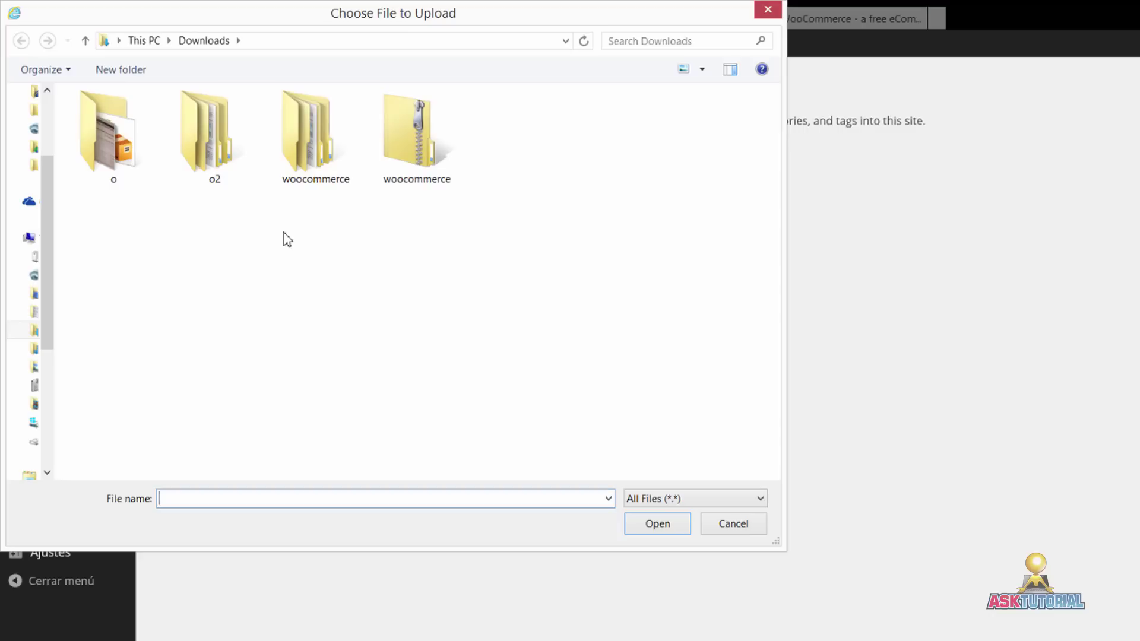
{"action": "double_click", "coordinate": [318, 145]}
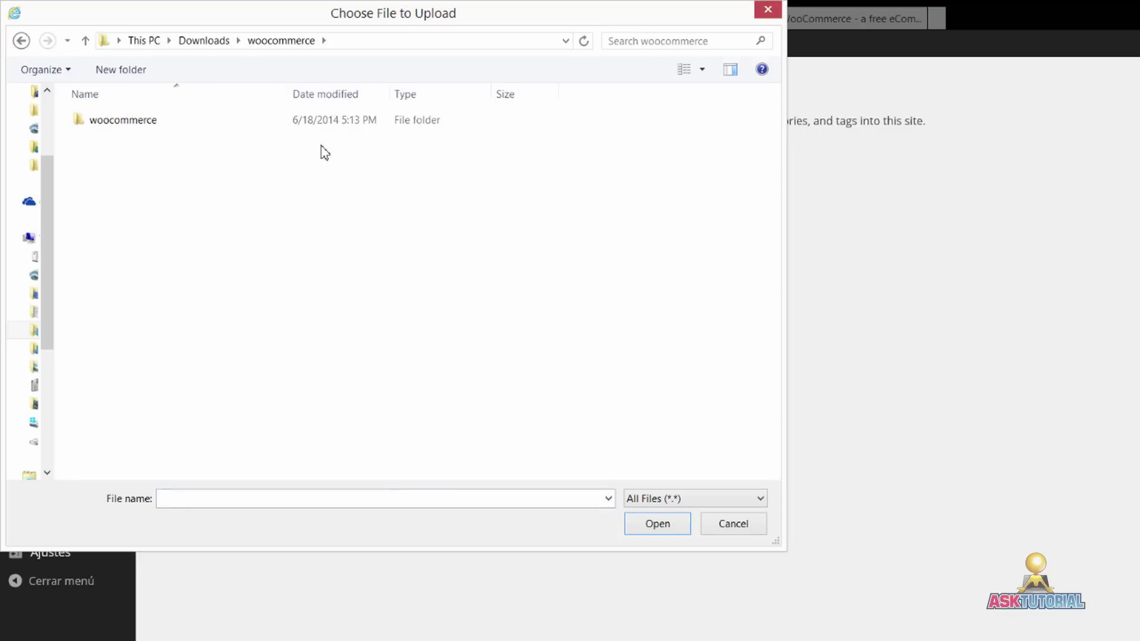
{"action": "left_click", "coordinate": [121, 131]}
{"action": "double_click", "coordinate": [121, 130]}
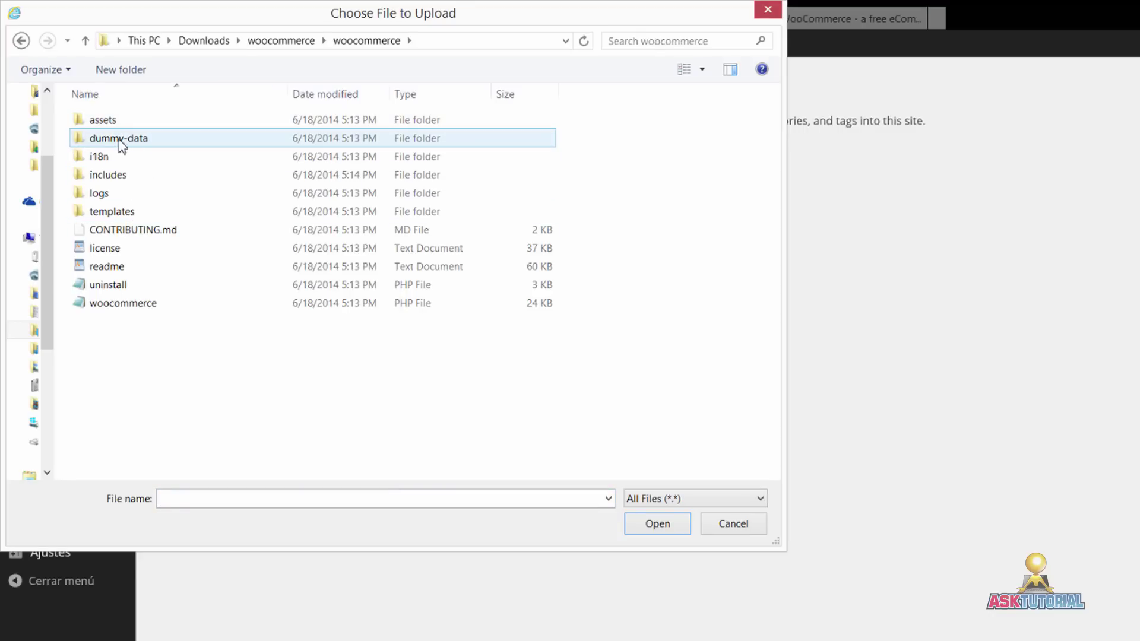
{"action": "double_click", "coordinate": [117, 145]}
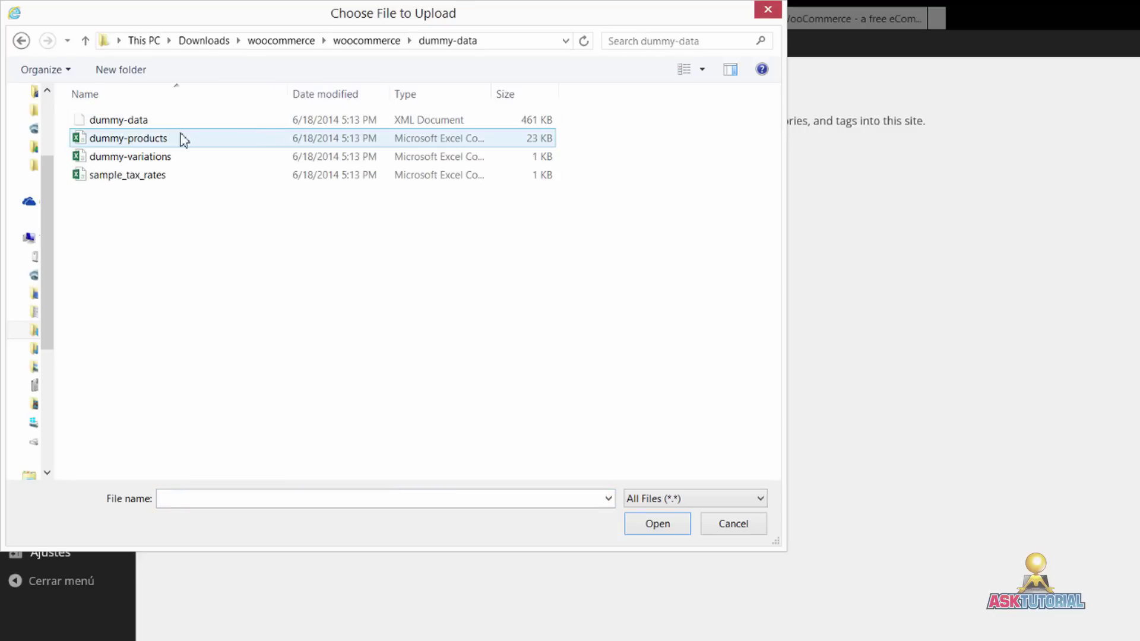
{"action": "left_click", "coordinate": [108, 122]}
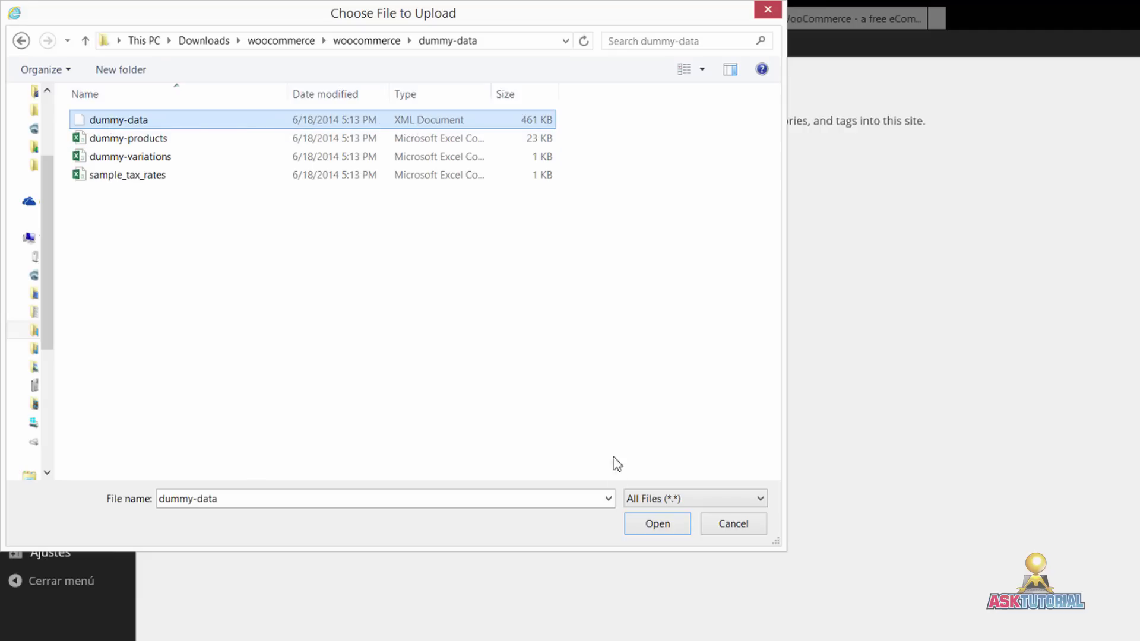
{"action": "left_click", "coordinate": [658, 524]}
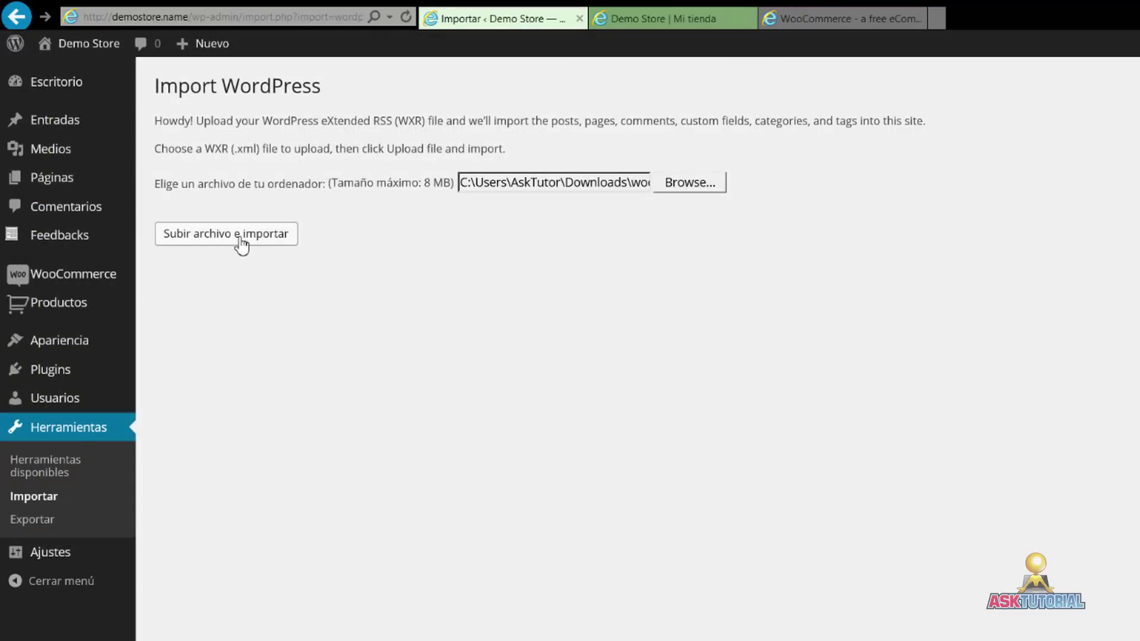
{"action": "left_click", "coordinate": [241, 245]}
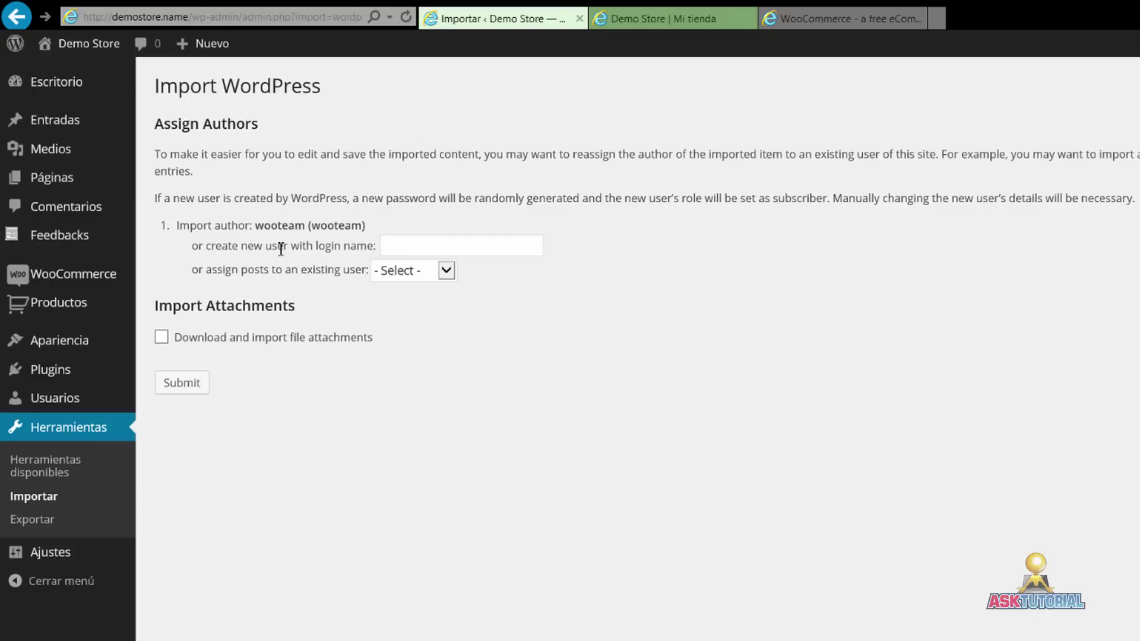
- Assign the wooteam author's posts to the existing user DemoStore, include file attachments, and run the import
{"action": "left_click", "coordinate": [449, 272]}
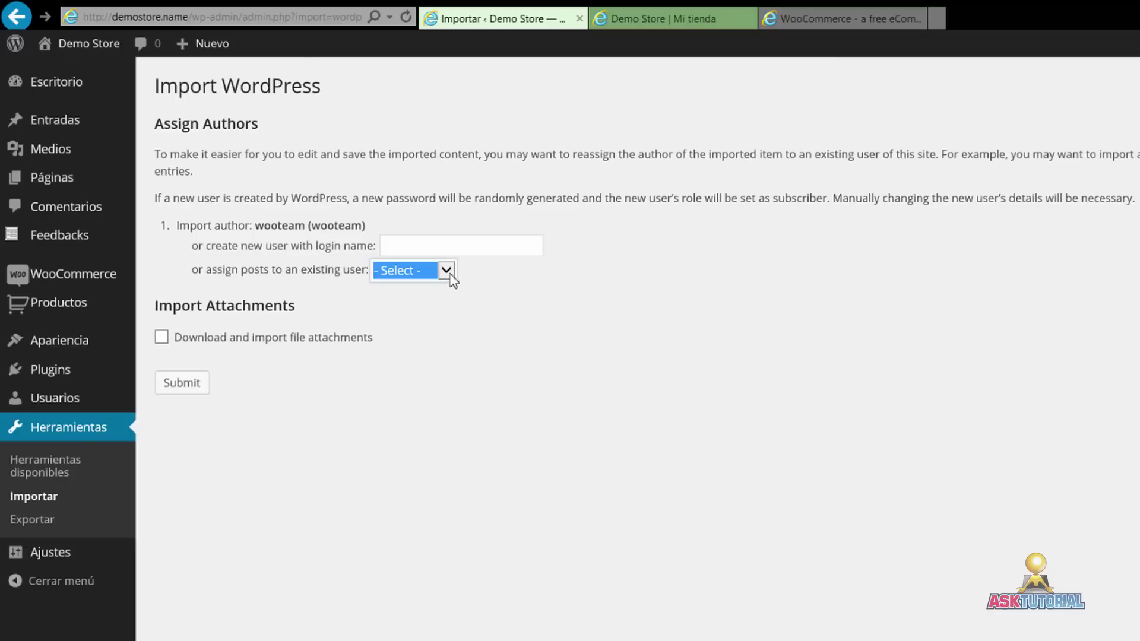
{"action": "left_click", "coordinate": [411, 287]}
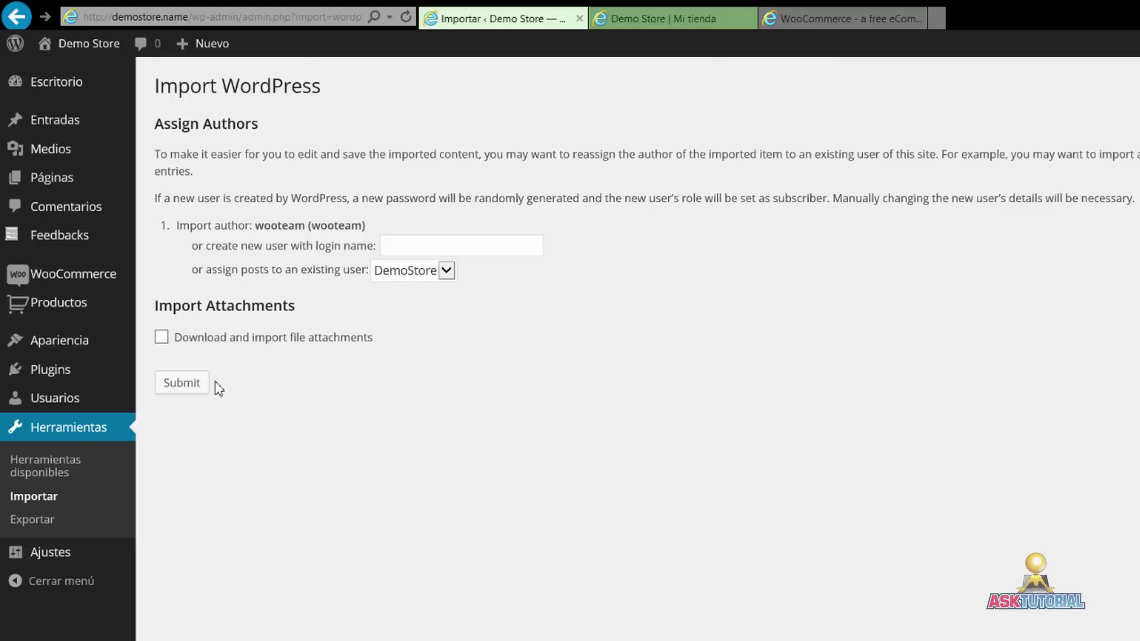
{"action": "left_click", "coordinate": [162, 338]}
{"action": "left_click", "coordinate": [182, 387]}
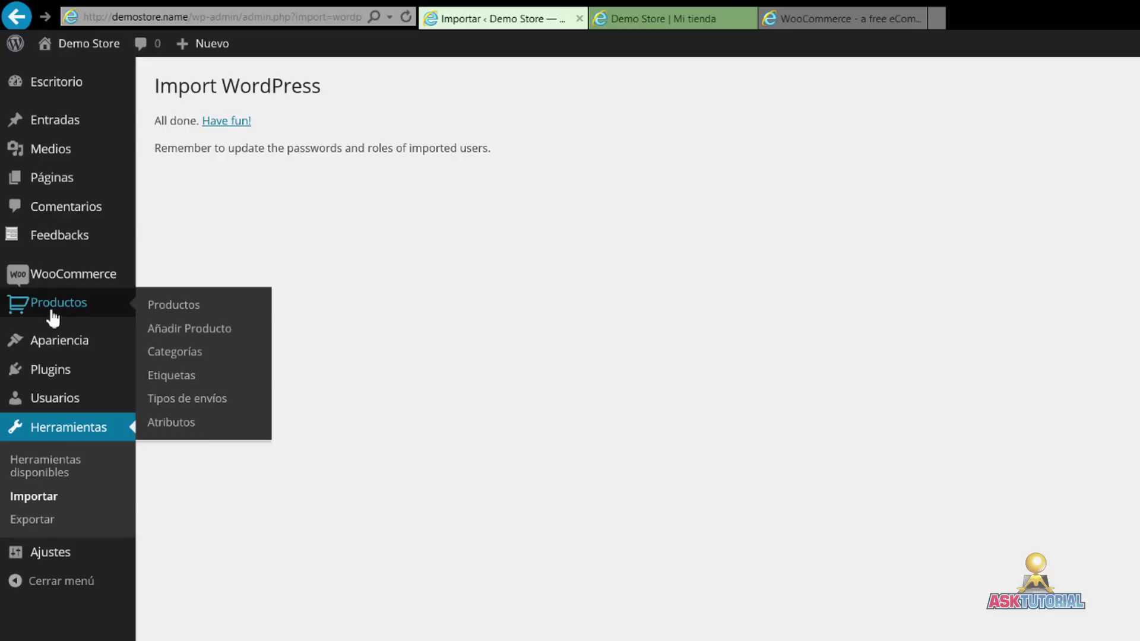
- Review the imported sample products in the site's WooCommerce product list
{"action": "left_click", "coordinate": [73, 316]}
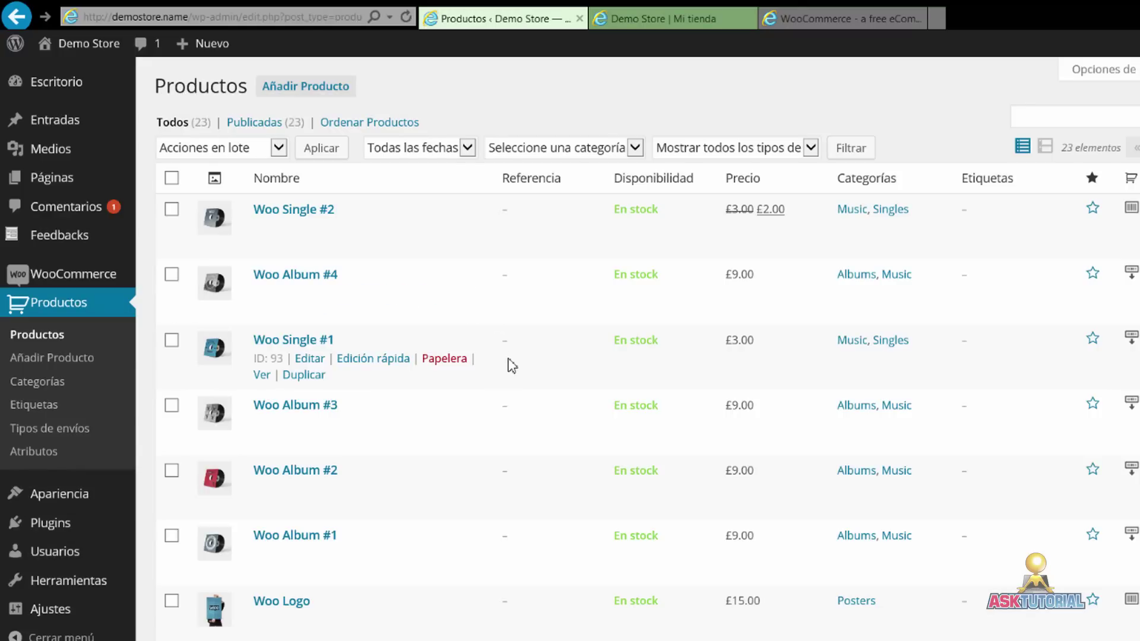
{"action": "scroll", "coordinate": [507, 365], "scroll_direction": "down", "scroll_amount": 15}
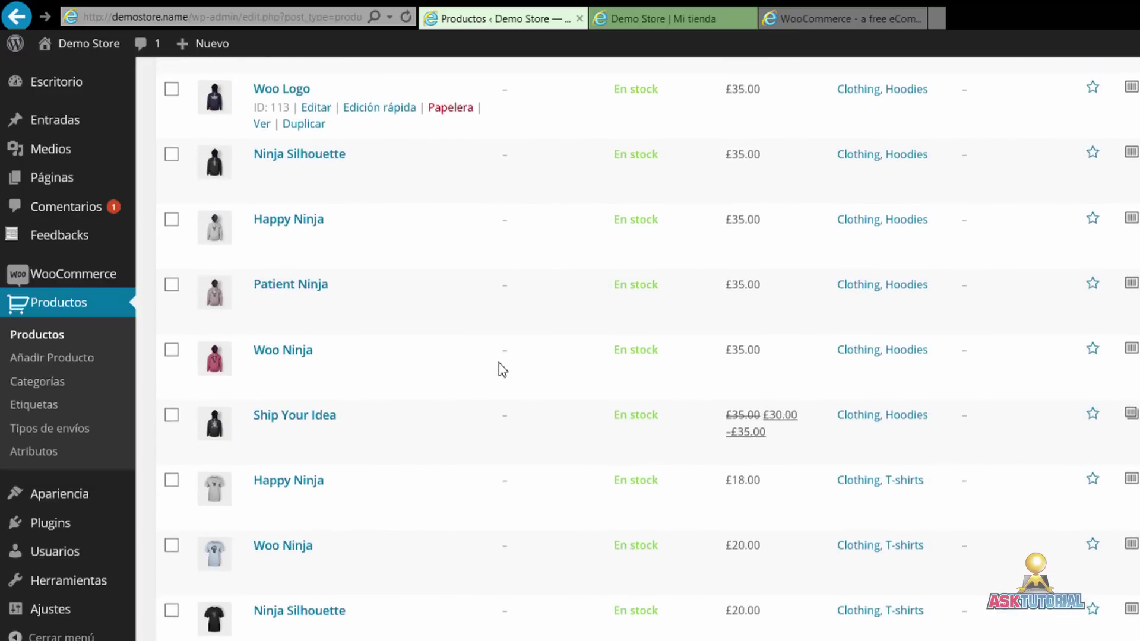
{"action": "scroll", "coordinate": [504, 373], "scroll_direction": "up", "scroll_amount": 15}
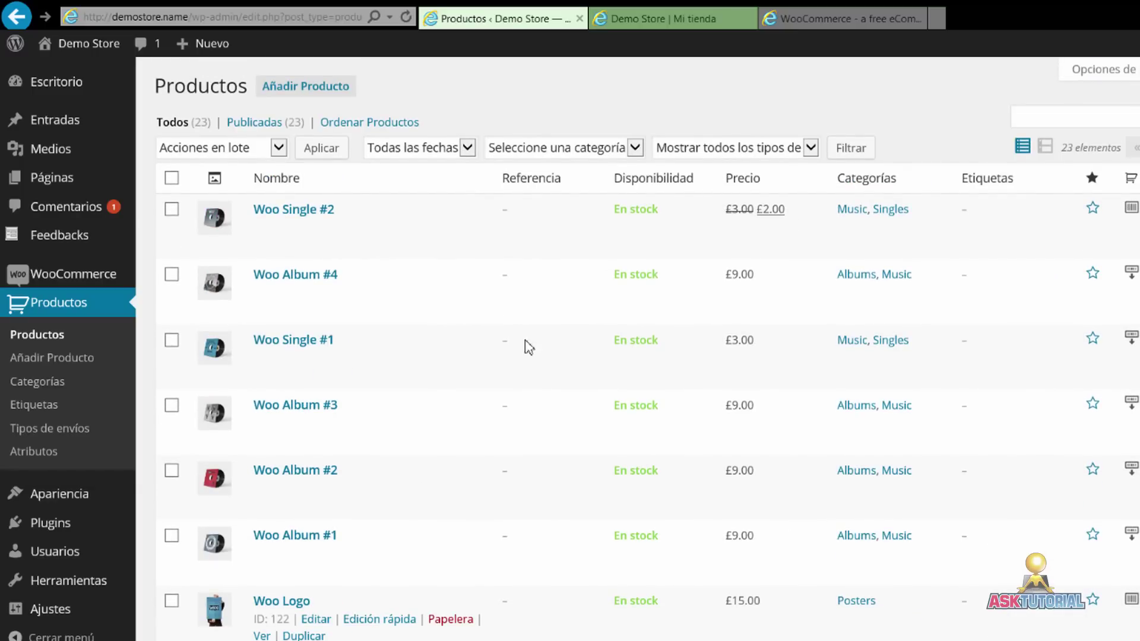
- View the Tienda page on the live Demo Store site to check how the imported products are displayed
{"action": "left_click", "coordinate": [636, 24]}
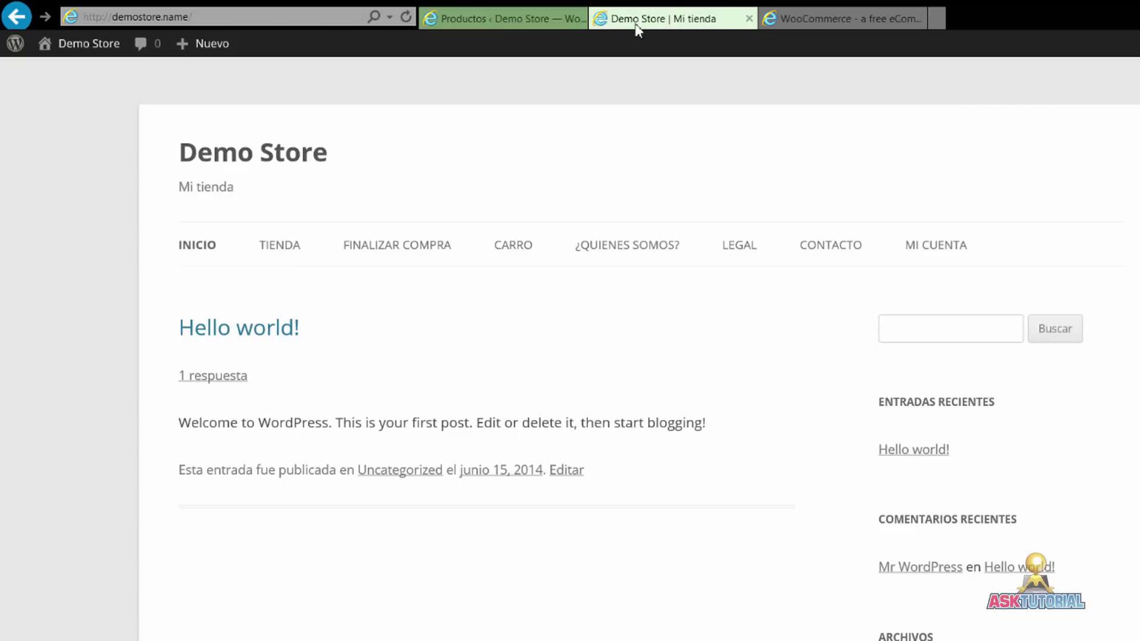
{"action": "left_click", "coordinate": [280, 247]}
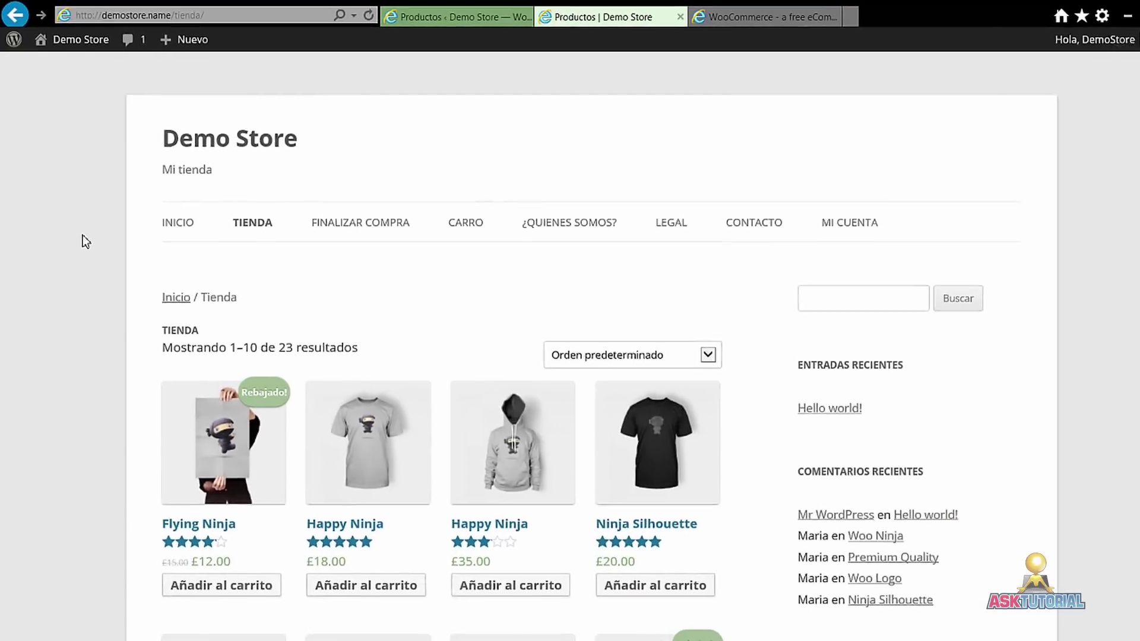
{"action": "scroll", "coordinate": [81, 238], "scroll_direction": "down", "scroll_amount": 5}
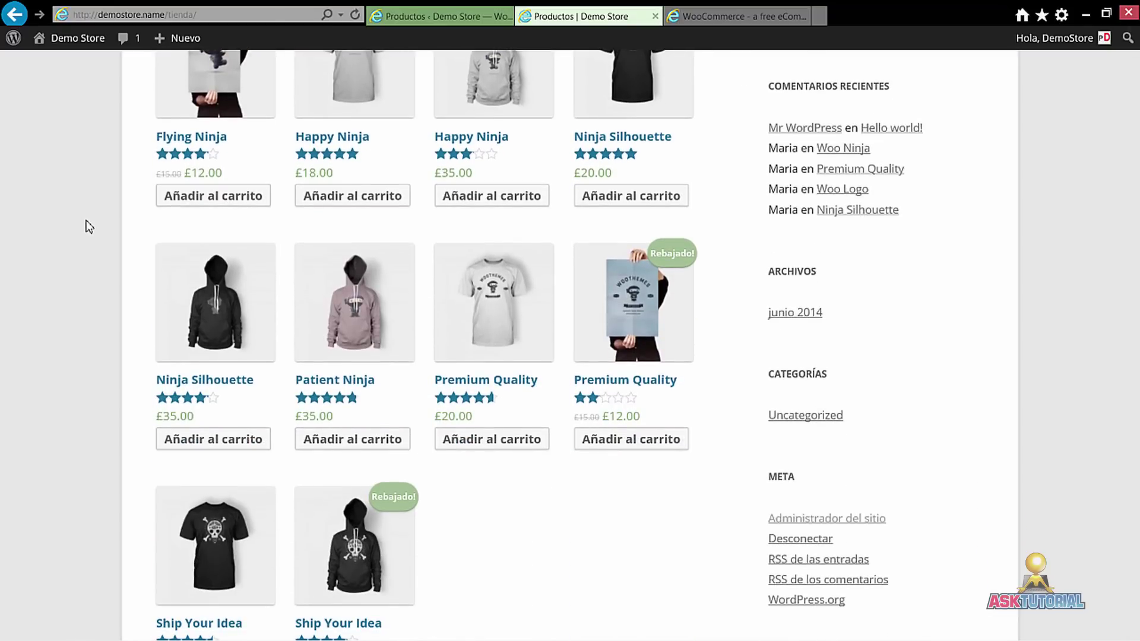
- Browse the imported product grid on the Tienda page, including images, ratings, prices and sale badges
{"action": "scroll", "coordinate": [87, 228], "scroll_direction": "up", "scroll_amount": 5}
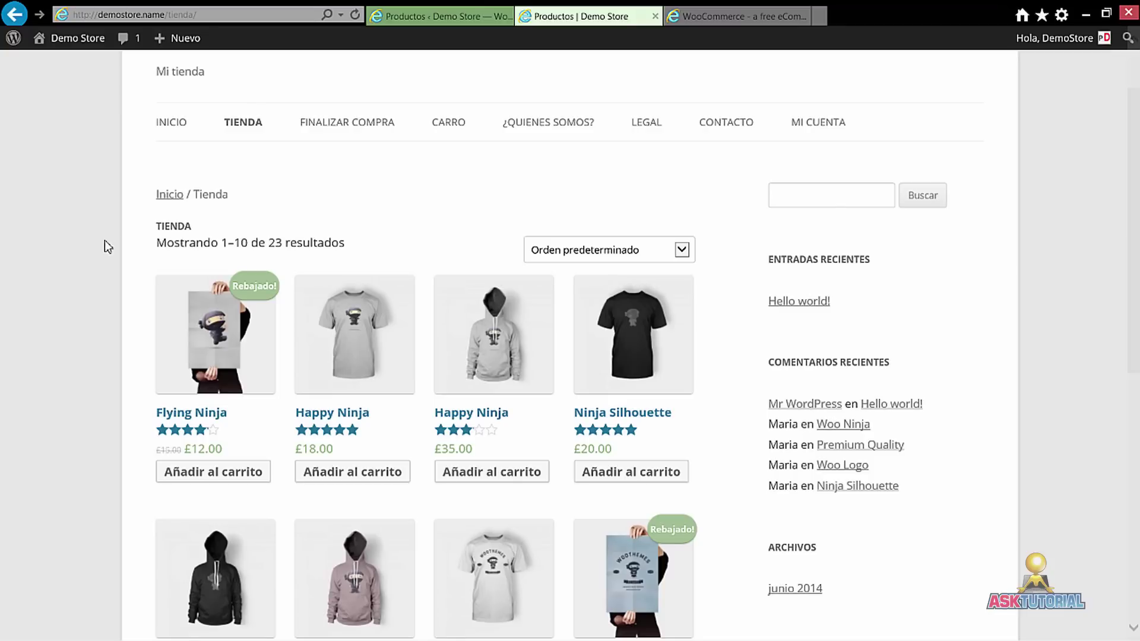
{"action": "scroll", "coordinate": [261, 265], "scroll_direction": "up", "scroll_amount": 2}
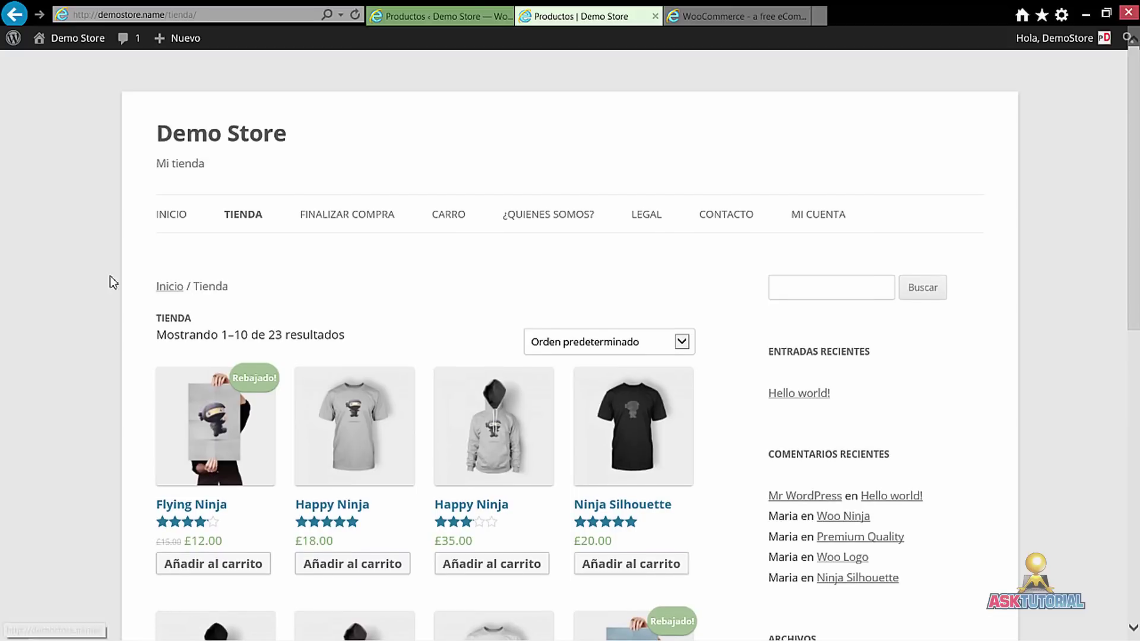
{"action": "scroll", "coordinate": [108, 279], "scroll_direction": "down", "scroll_amount": 5}
{"action": "scroll", "coordinate": [105, 280], "scroll_direction": "down", "scroll_amount": 3}
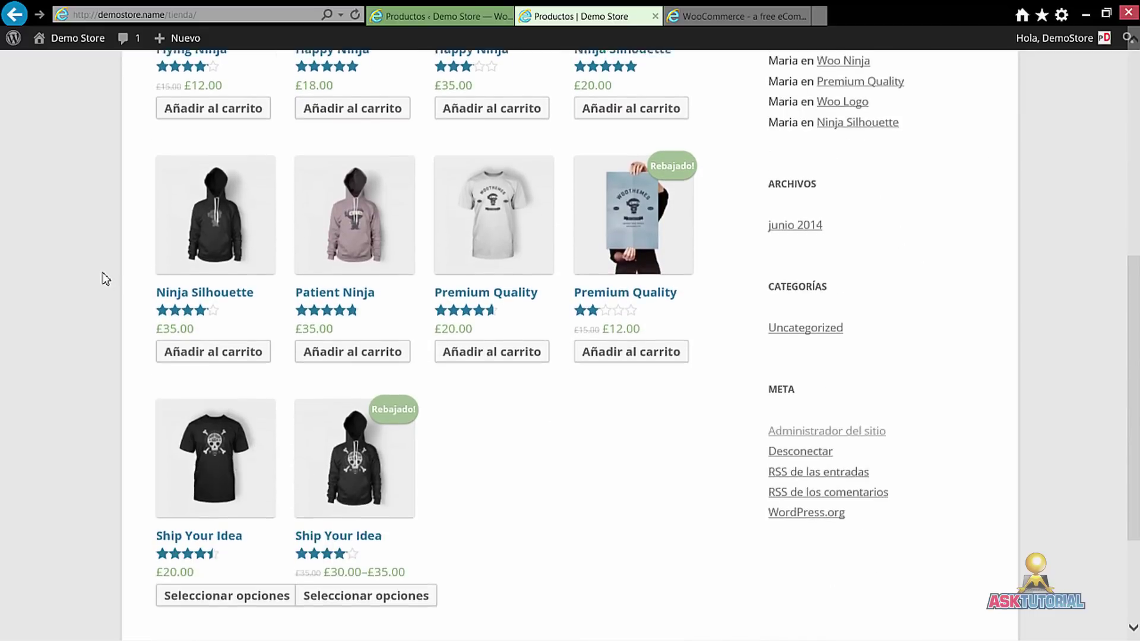
{"action": "scroll", "coordinate": [105, 279], "scroll_direction": "up", "scroll_amount": 8}
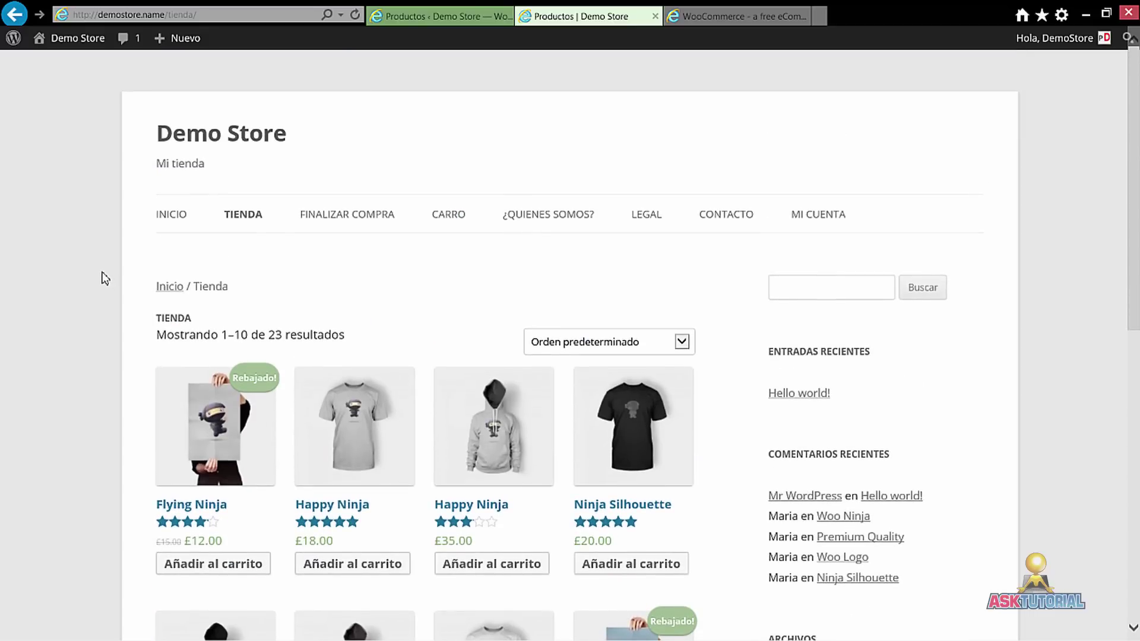
{"action": "scroll", "coordinate": [99, 279], "scroll_direction": "down", "scroll_amount": 5}
{"action": "scroll", "coordinate": [101, 282], "scroll_direction": "up", "scroll_amount": 5}
{"action": "scroll", "coordinate": [98, 282], "scroll_direction": "down", "scroll_amount": 2}
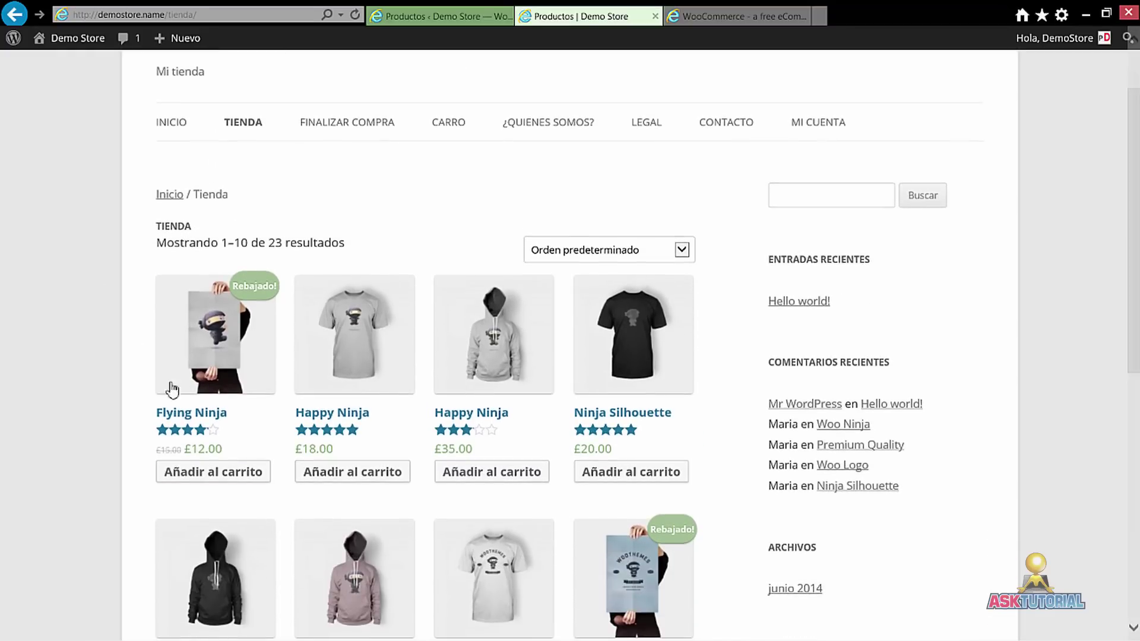
- Open the Flying Ninja product page from the shop and inspect its product images at enlarged size
{"action": "left_click", "coordinate": [218, 316]}
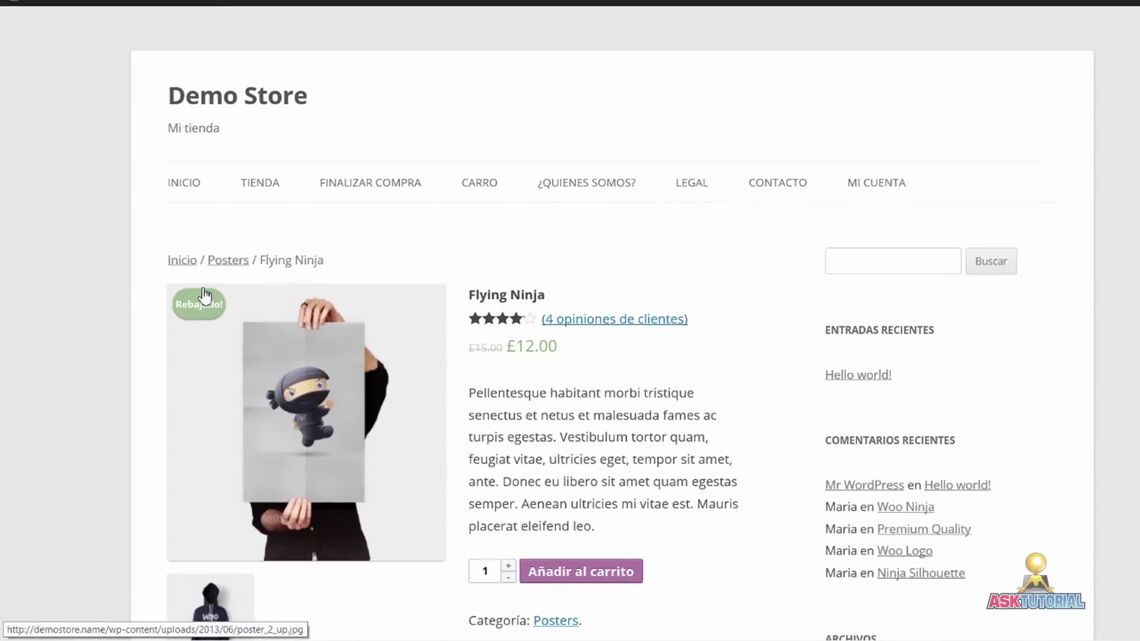
{"action": "scroll", "coordinate": [106, 320], "scroll_direction": "down", "scroll_amount": 5}
{"action": "left_click", "coordinate": [303, 217]}
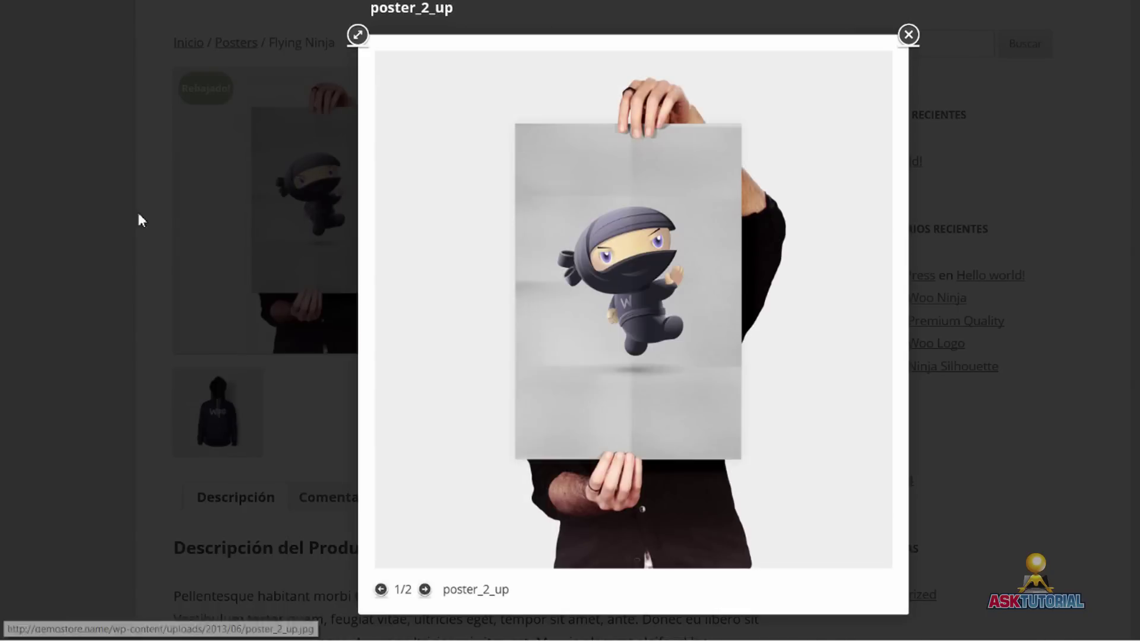
{"action": "left_click", "coordinate": [132, 219]}
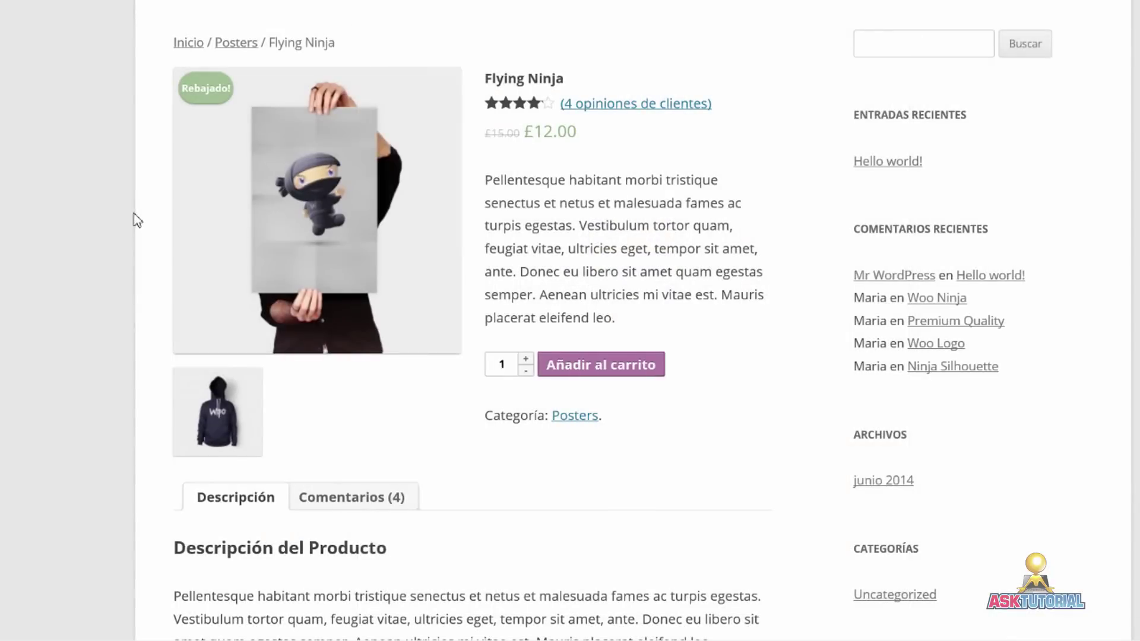
{"action": "scroll", "coordinate": [132, 219], "scroll_direction": "down", "scroll_amount": 2}
{"action": "left_click", "coordinate": [217, 313]}
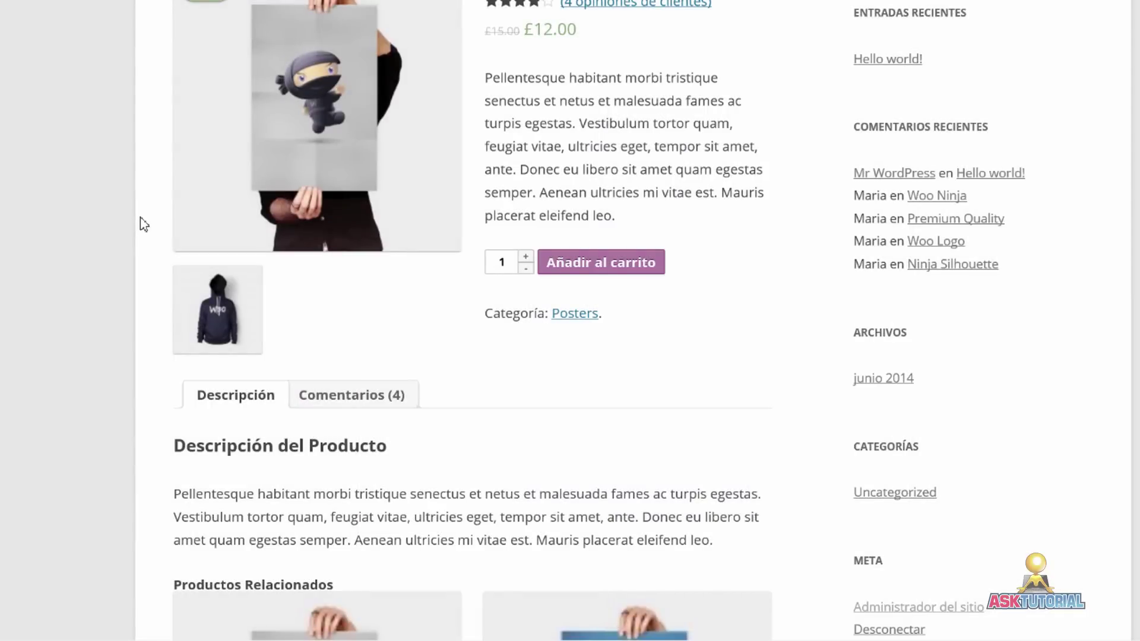
- Examine the Flying Ninja product's description and customer reviews on its product page
{"action": "scroll", "coordinate": [138, 235], "scroll_direction": "down", "scroll_amount": 3}
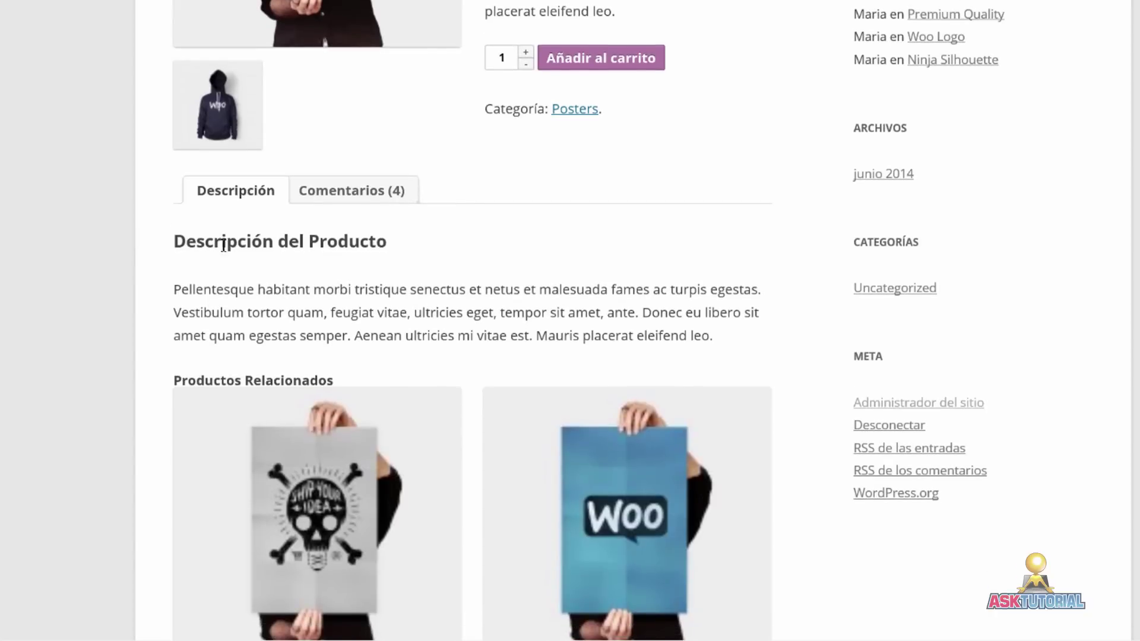
{"action": "left_click", "coordinate": [333, 196]}
{"action": "scroll", "coordinate": [125, 300], "scroll_direction": "down", "scroll_amount": 5}
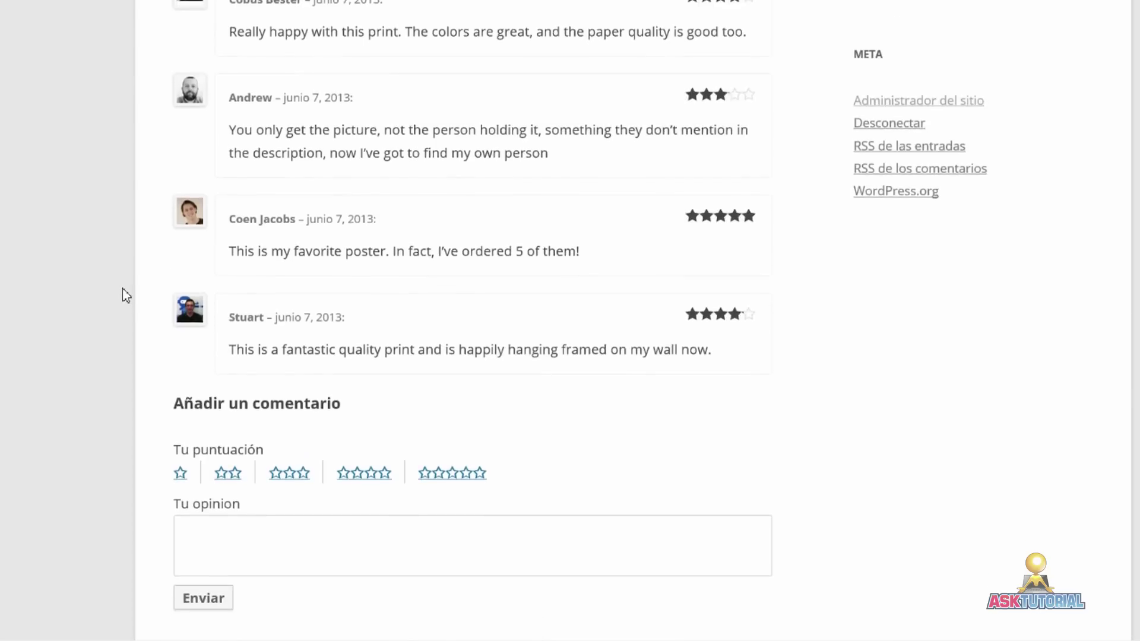
{"action": "scroll", "coordinate": [122, 295], "scroll_direction": "up", "scroll_amount": 12}
{"action": "scroll", "coordinate": [117, 287], "scroll_direction": "down", "scroll_amount": 6}
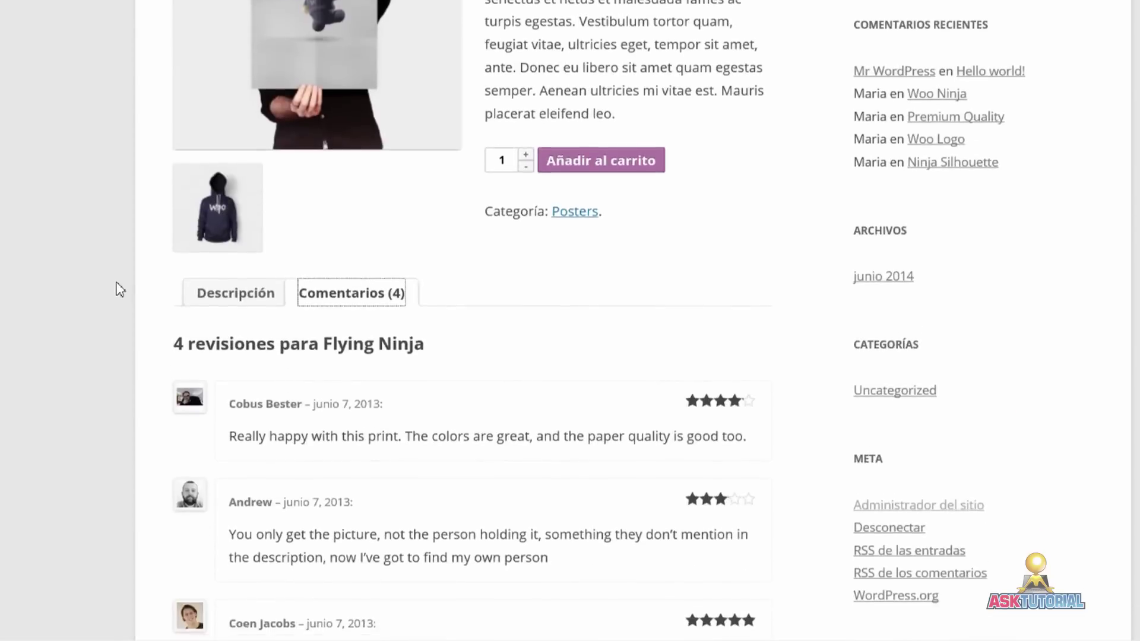
{"action": "scroll", "coordinate": [117, 288], "scroll_direction": "up", "scroll_amount": 6}
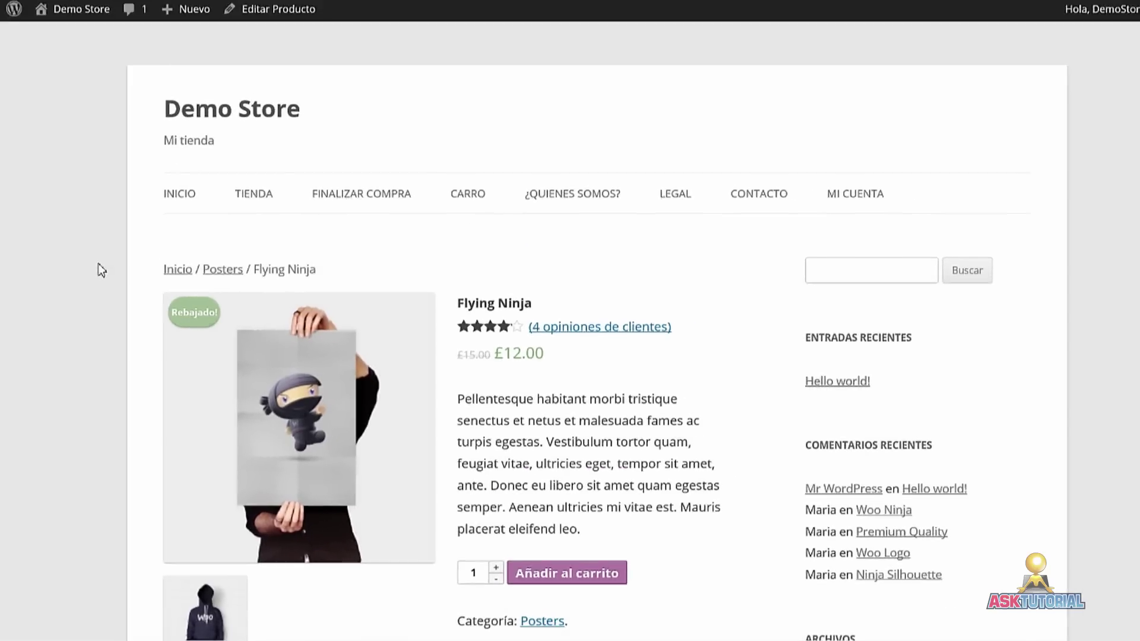
{"action": "scroll", "coordinate": [95, 279], "scroll_direction": "down", "scroll_amount": 4}
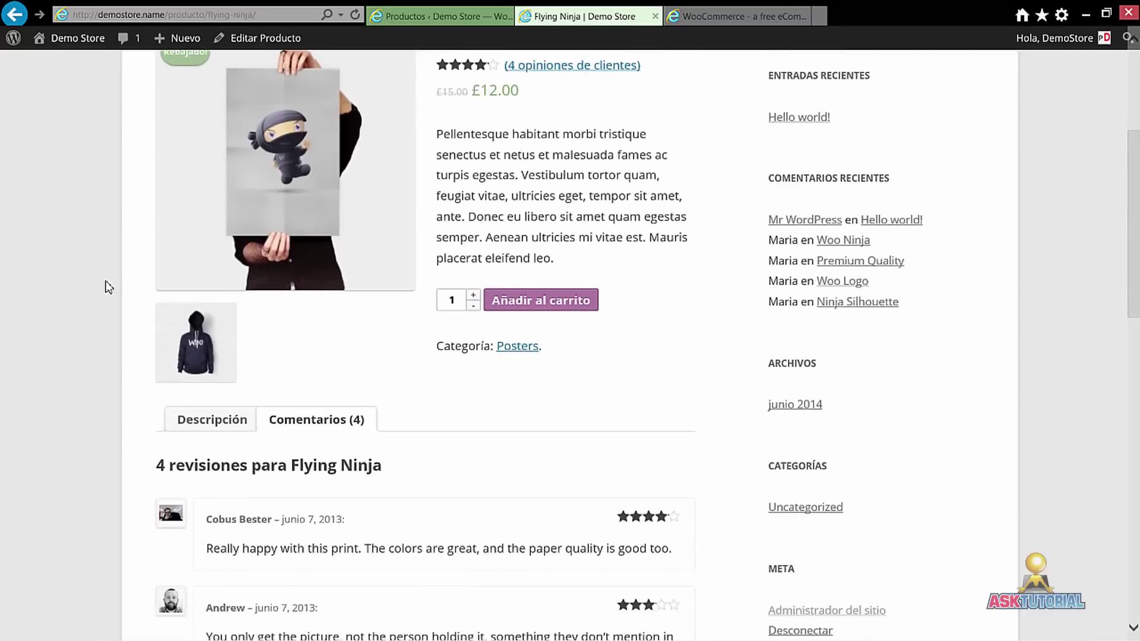
{"action": "scroll", "coordinate": [148, 287], "scroll_direction": "up", "scroll_amount": 4}
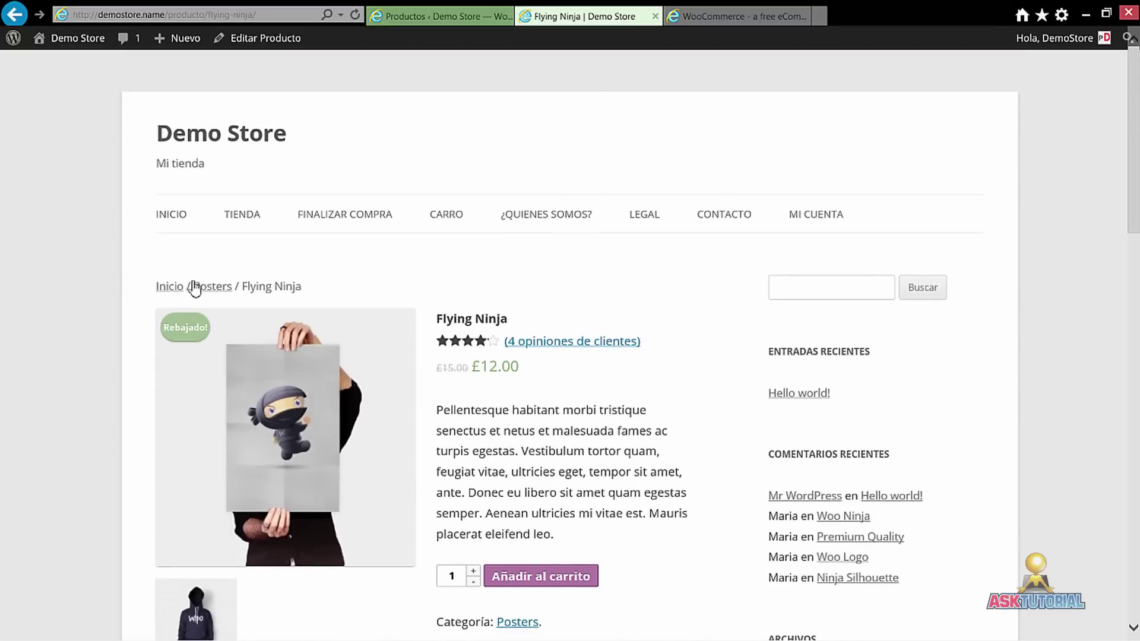
- Compare the site's Inicio front page with the Tienda page, finishing on Inicio
{"action": "left_click", "coordinate": [170, 217]}
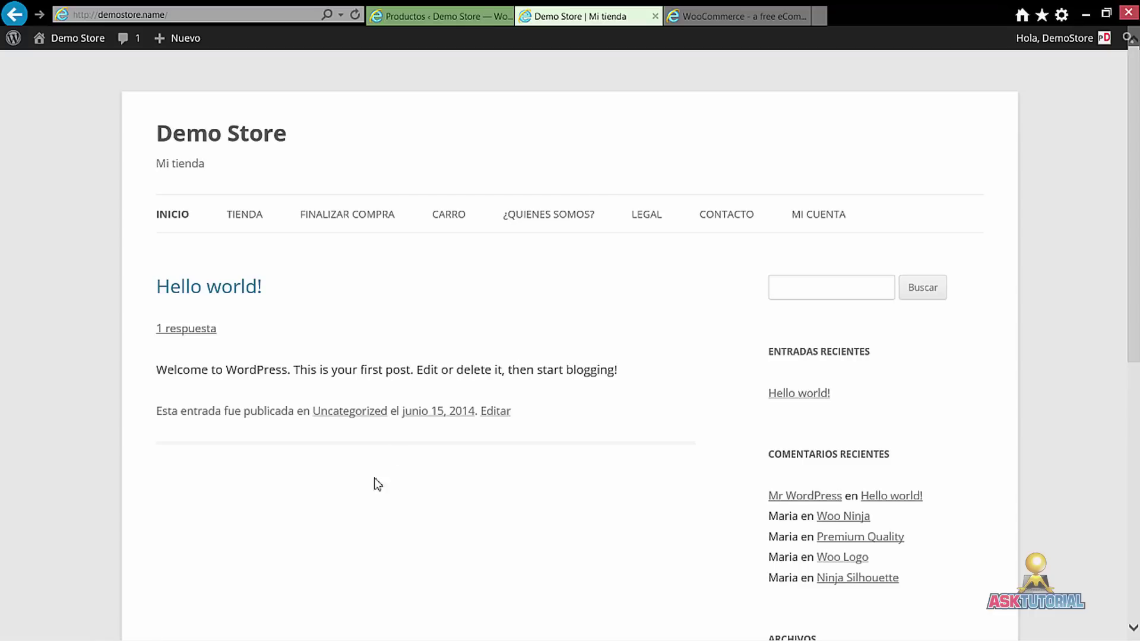
{"action": "left_click", "coordinate": [245, 220]}
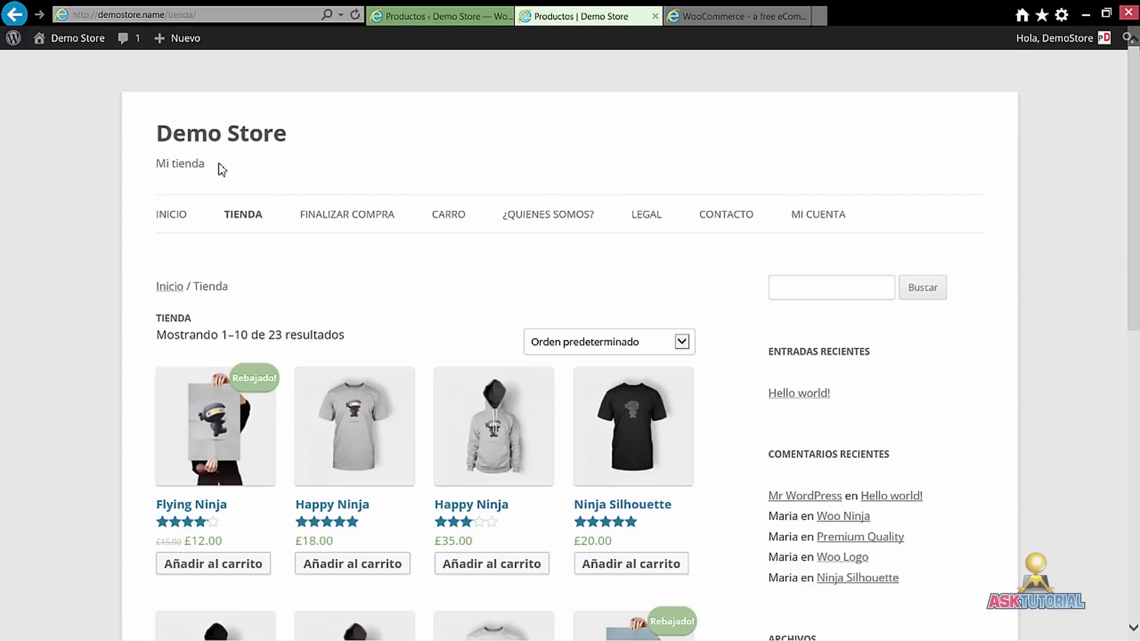
{"action": "scroll", "coordinate": [113, 327], "scroll_direction": "down", "scroll_amount": 5}
{"action": "scroll", "coordinate": [117, 339], "scroll_direction": "up", "scroll_amount": 5}
{"action": "scroll", "coordinate": [119, 344], "scroll_direction": "down", "scroll_amount": 5}
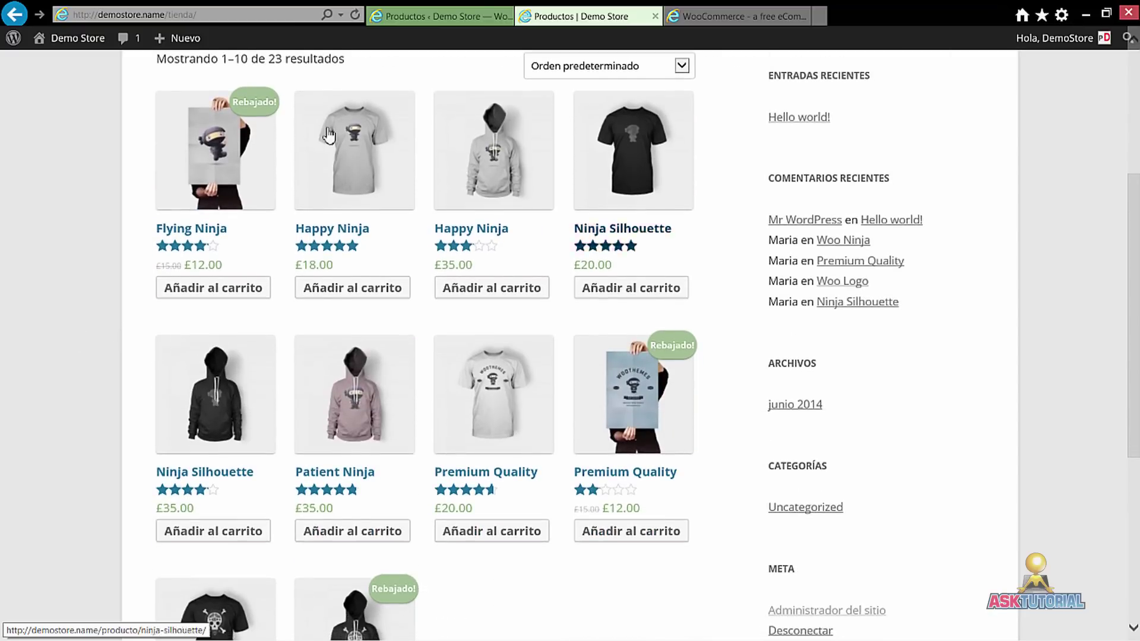
{"action": "scroll", "coordinate": [402, 422], "scroll_direction": "up", "scroll_amount": 5}
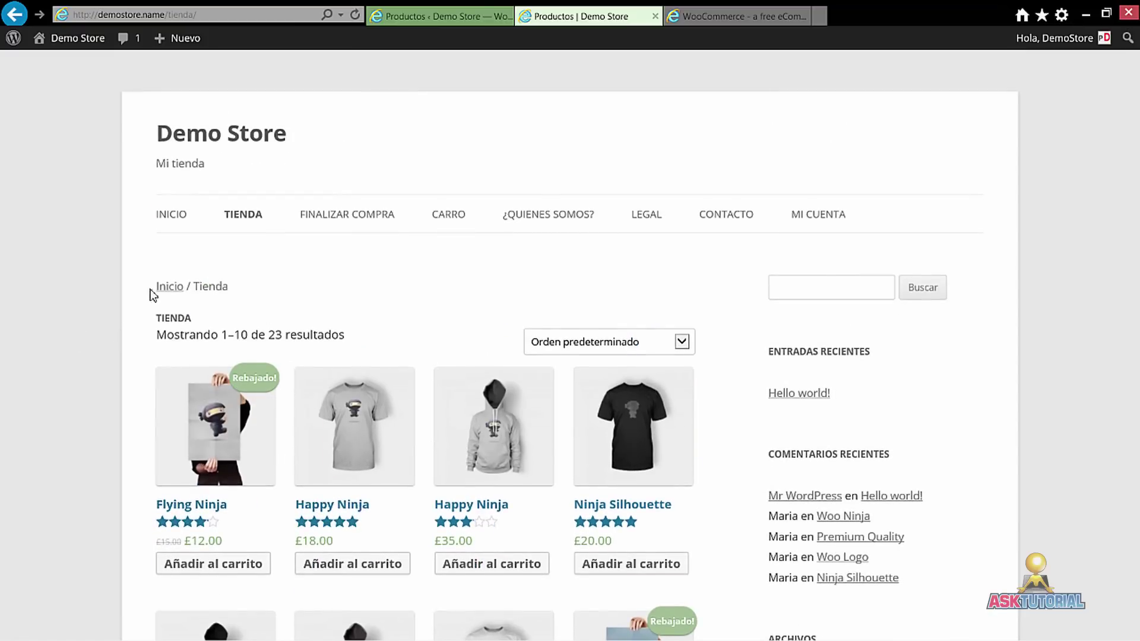
{"action": "left_click", "coordinate": [168, 219]}
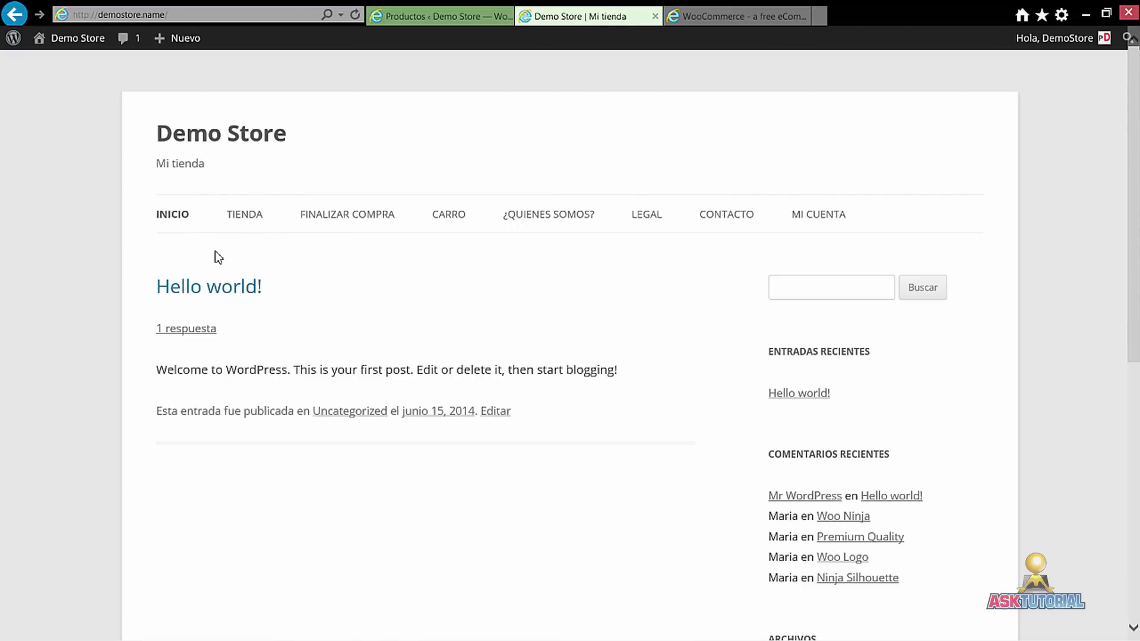
- Create a new page titled Blog in the WordPress admin and publish it
{"action": "left_click", "coordinate": [439, 17]}
{"action": "mouse_move", "coordinate": [304, 265]}
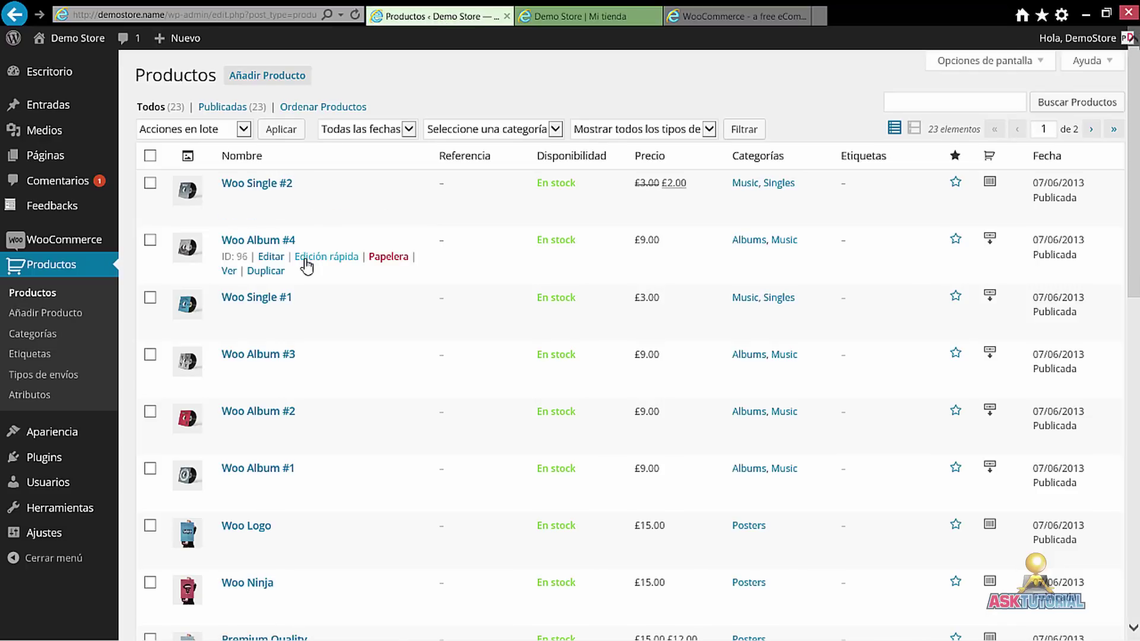
{"action": "mouse_move", "coordinate": [60, 164]}
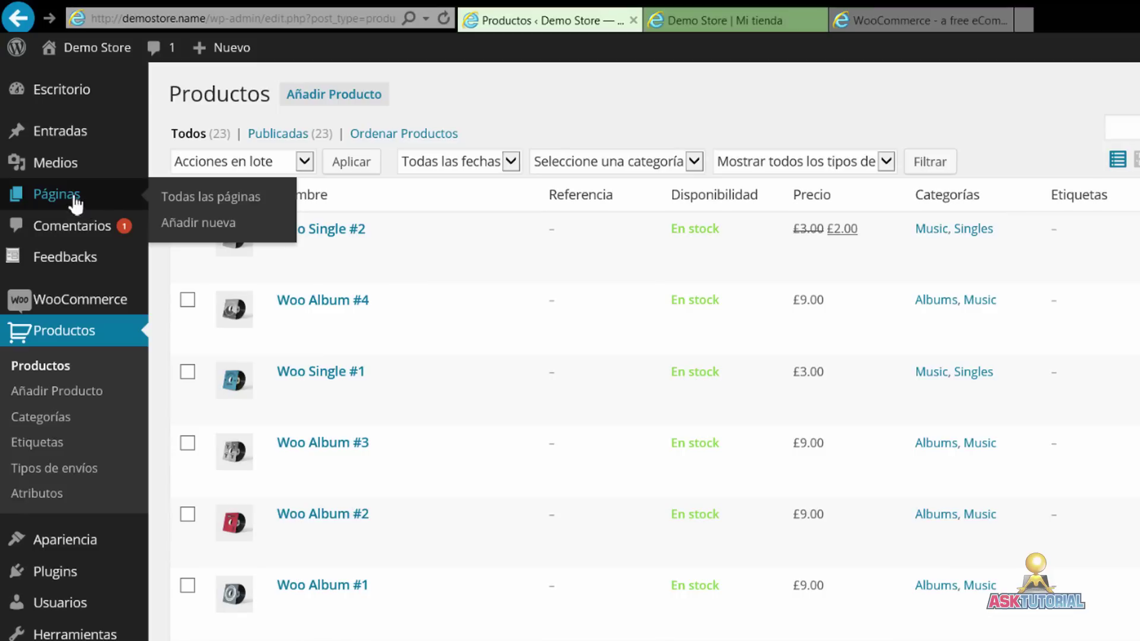
{"action": "left_click", "coordinate": [178, 232]}
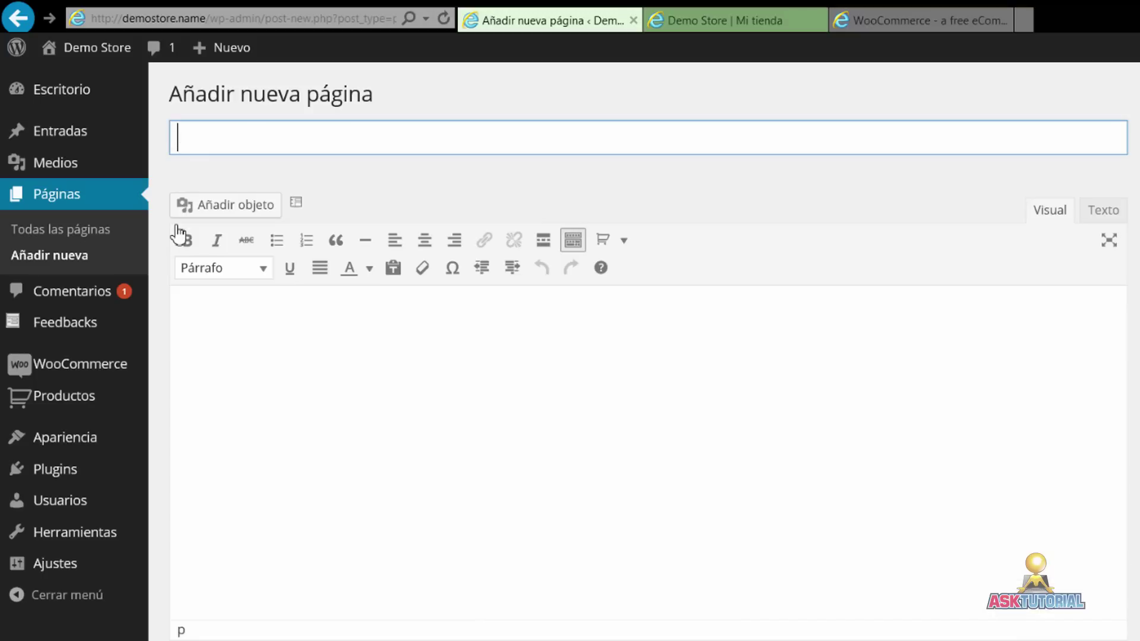
{"action": "type", "text": "Blog"}
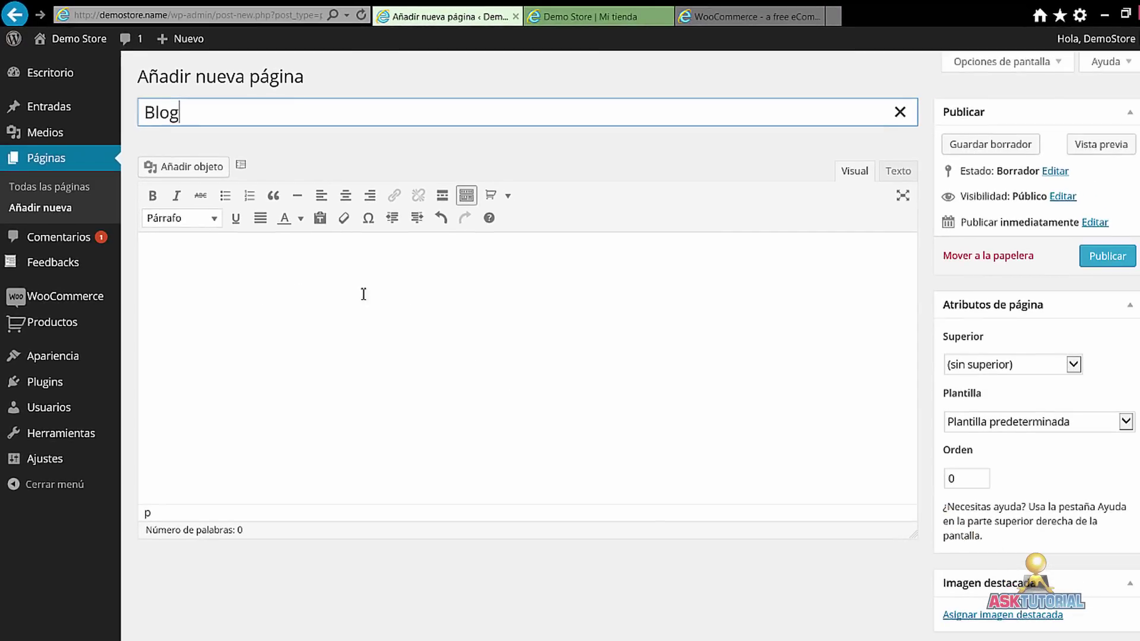
{"action": "left_click", "coordinate": [1106, 257]}
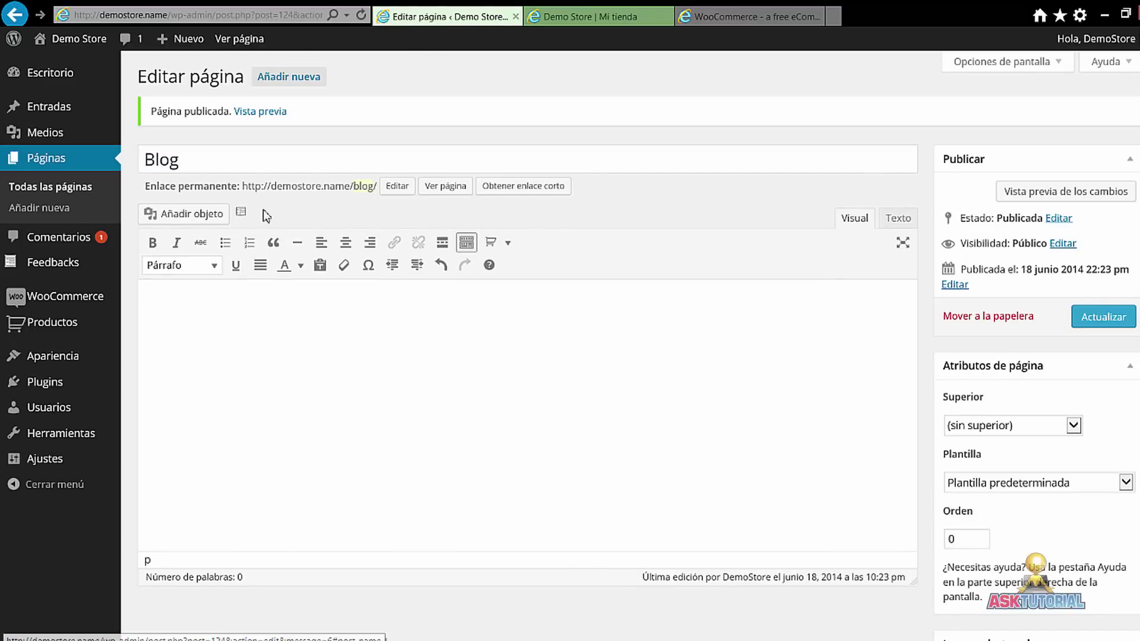
- Add the Blog page to Menú 1, place it between Tienda and Finalizar compra, and save the menu
{"action": "mouse_move", "coordinate": [72, 359]}
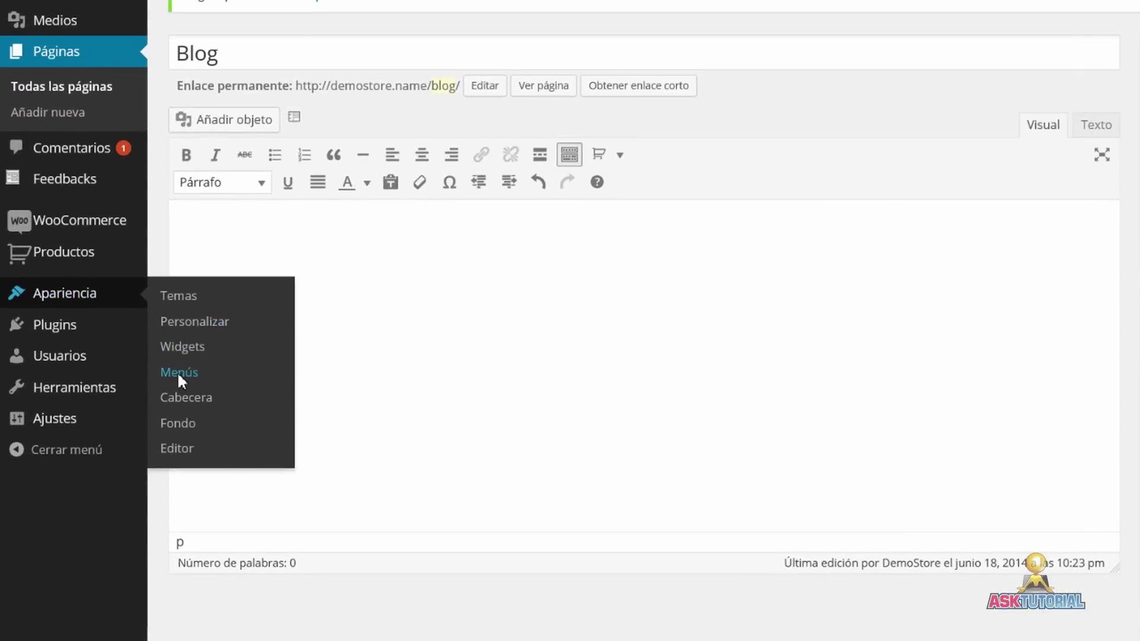
{"action": "left_click", "coordinate": [178, 374]}
{"action": "scroll", "coordinate": [313, 390], "scroll_direction": "down", "scroll_amount": 2}
{"action": "scroll", "coordinate": [318, 393], "scroll_direction": "down", "scroll_amount": 1}
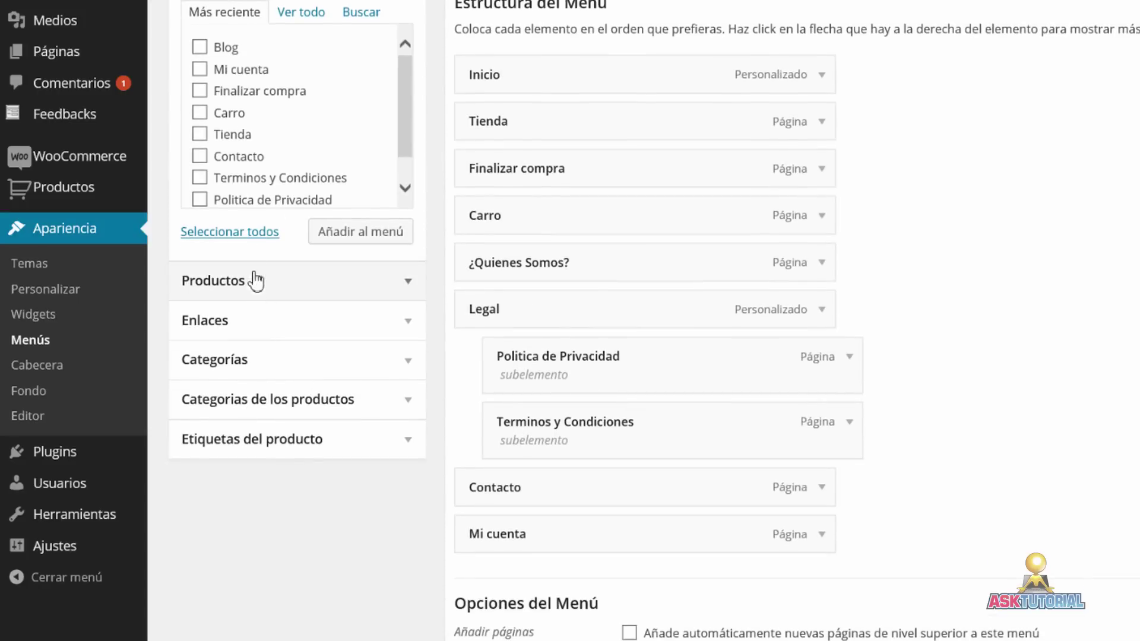
{"action": "left_click", "coordinate": [200, 48]}
{"action": "left_click", "coordinate": [376, 232]}
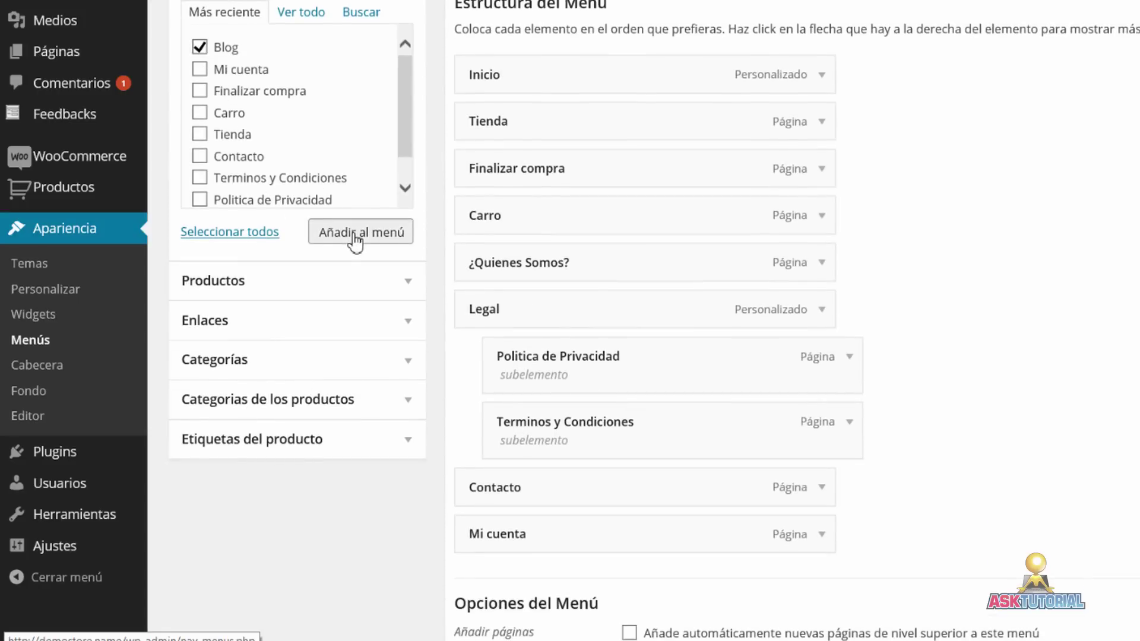
{"action": "left_click_drag", "start_coordinate": [539, 598], "coordinate": [535, 177]}
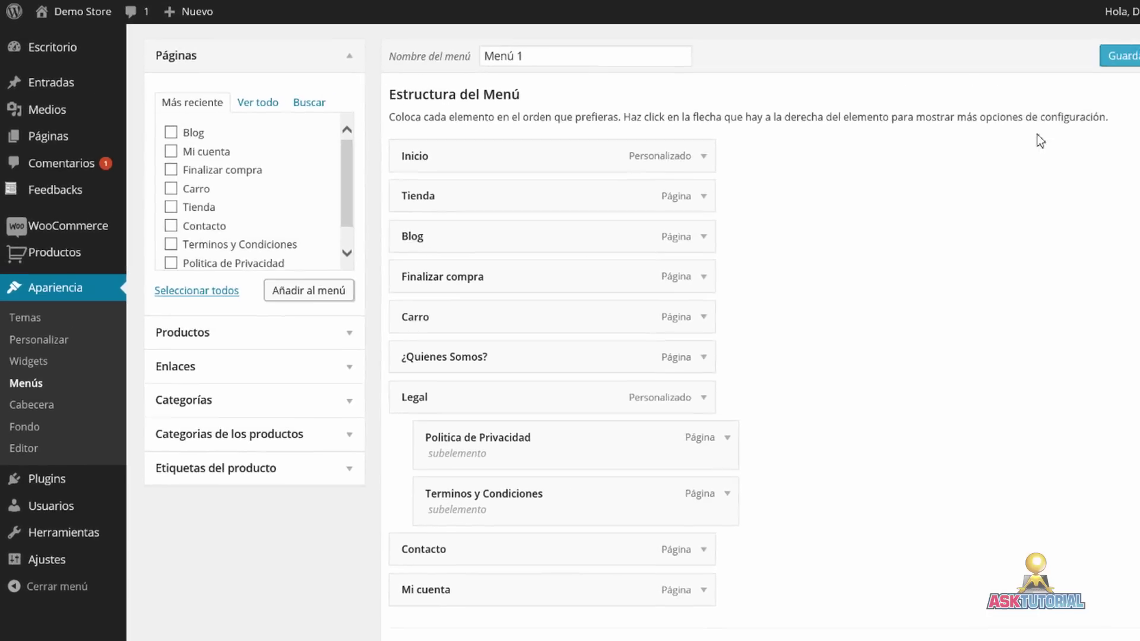
{"action": "left_click", "coordinate": [1127, 56]}
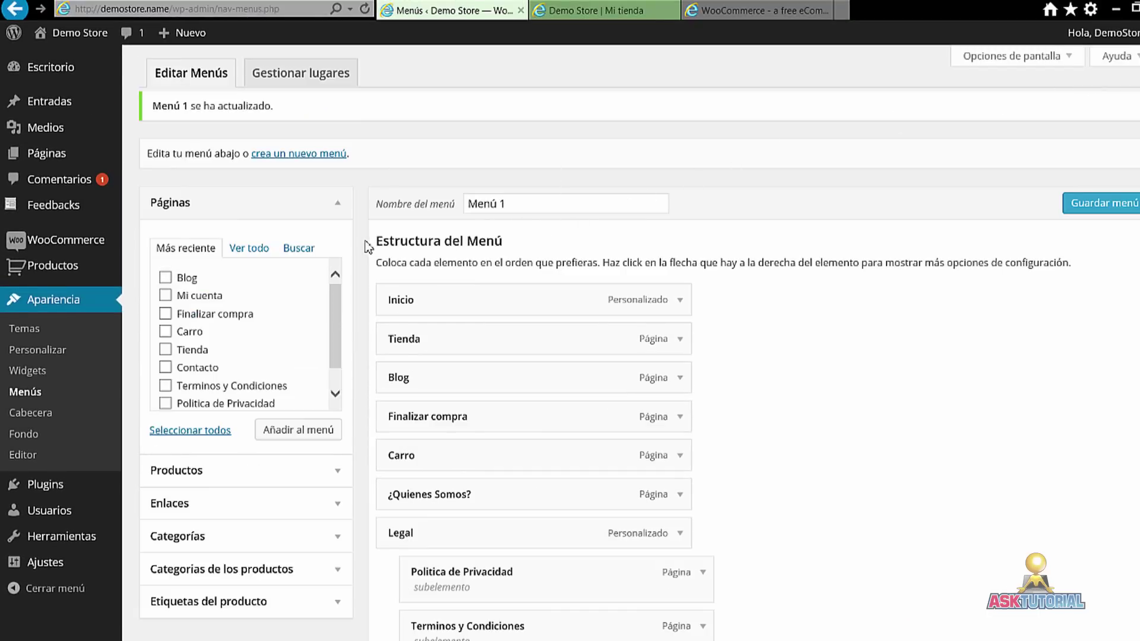
- In the reading settings, choose a static front page with Tienda as Página inicial and Blog as Página de entradas, and save
{"action": "scroll", "coordinate": [369, 248], "scroll_direction": "down", "scroll_amount": 2}
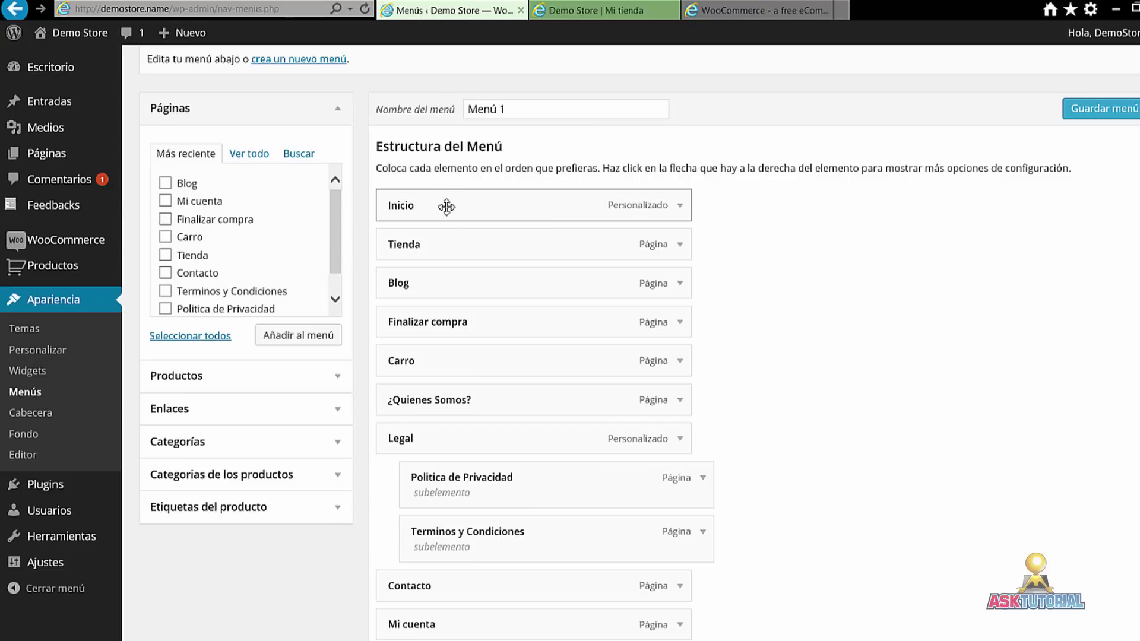
{"action": "mouse_move", "coordinate": [62, 564]}
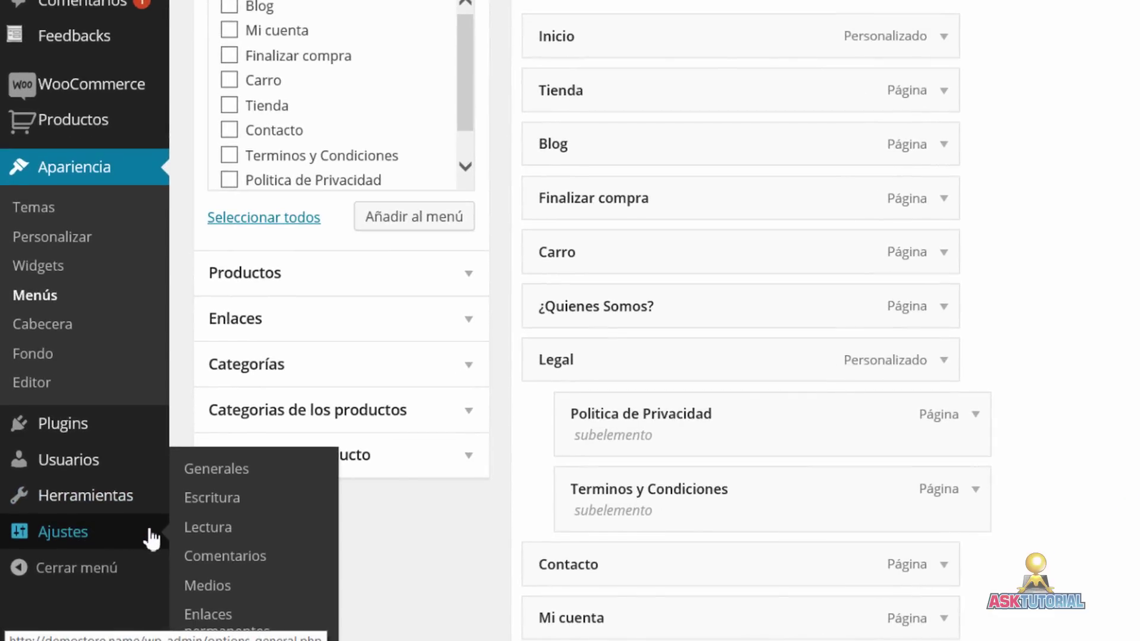
{"action": "left_click", "coordinate": [208, 529]}
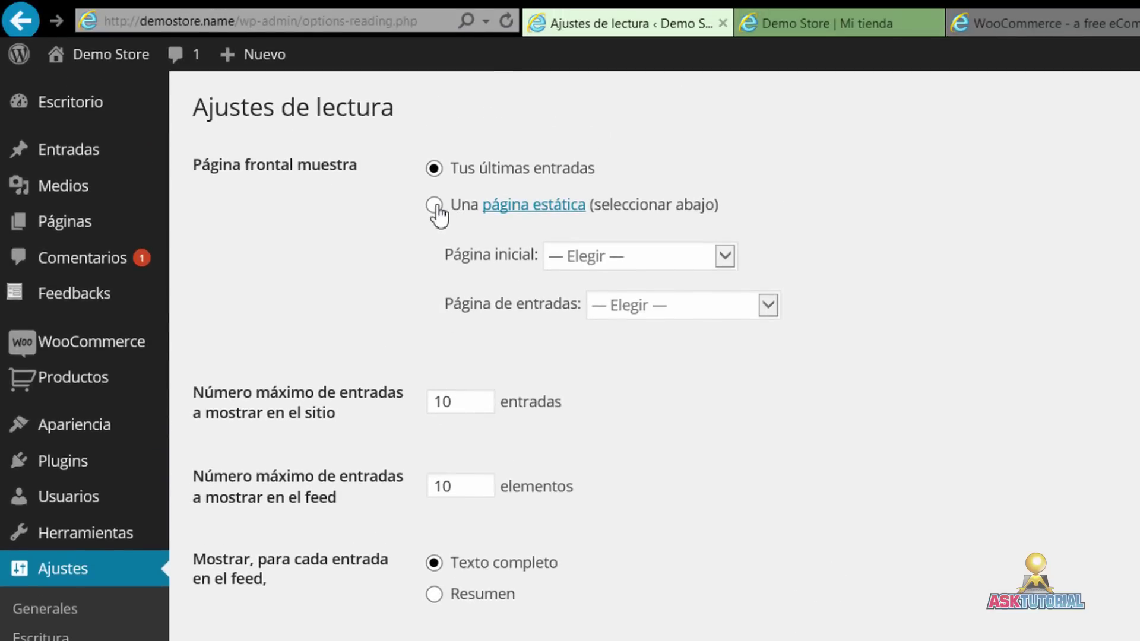
{"action": "left_click", "coordinate": [434, 110]}
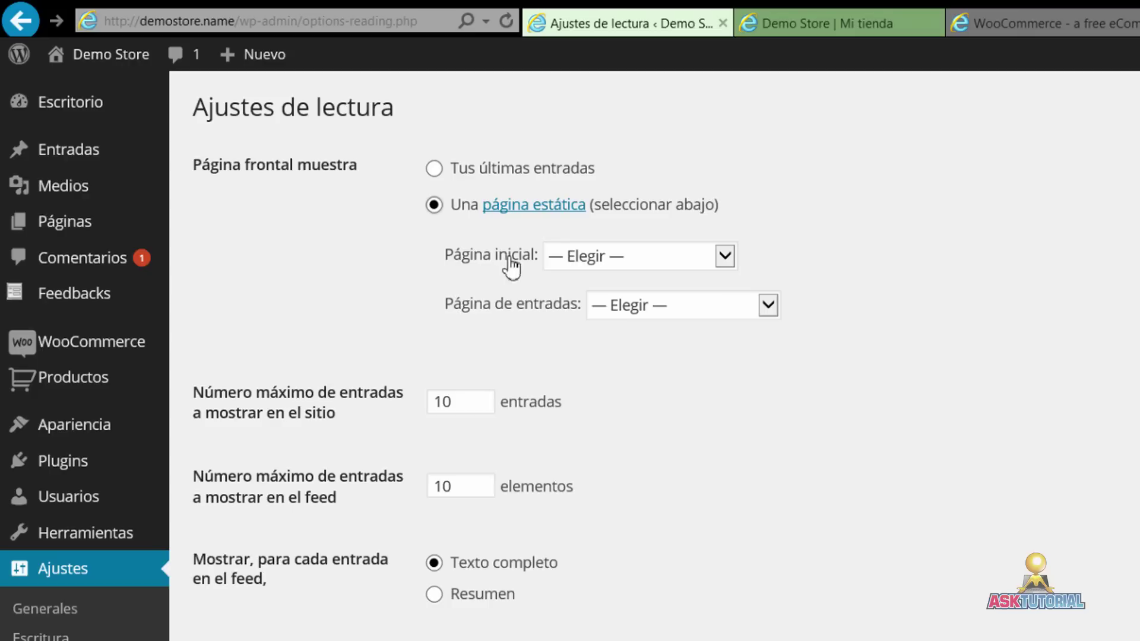
{"action": "left_click", "coordinate": [724, 257]}
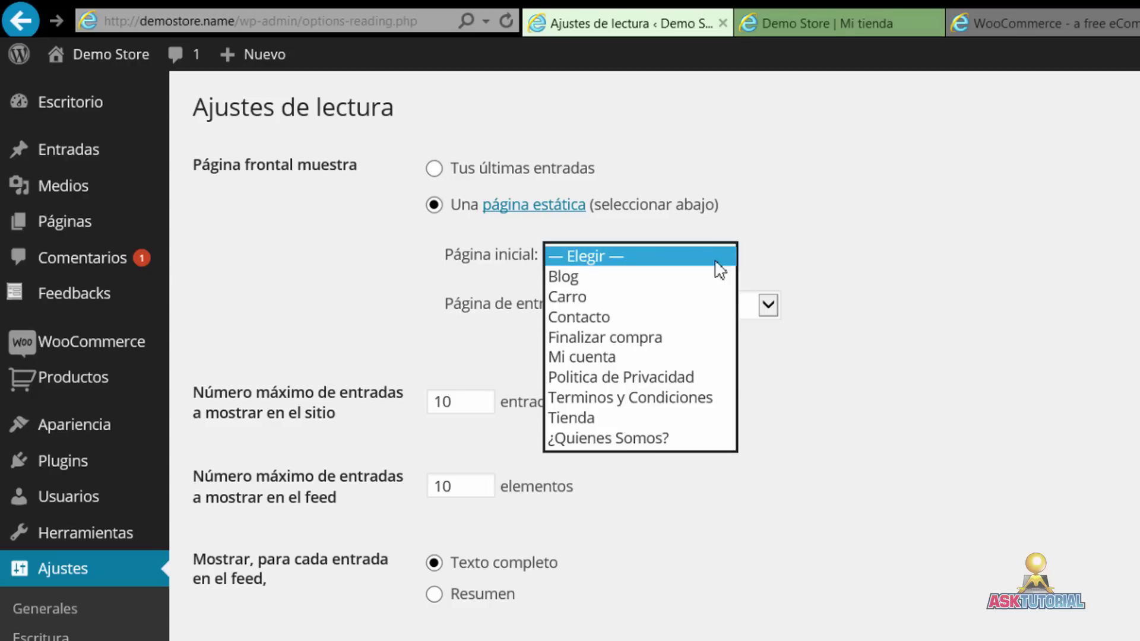
{"action": "left_click", "coordinate": [585, 418]}
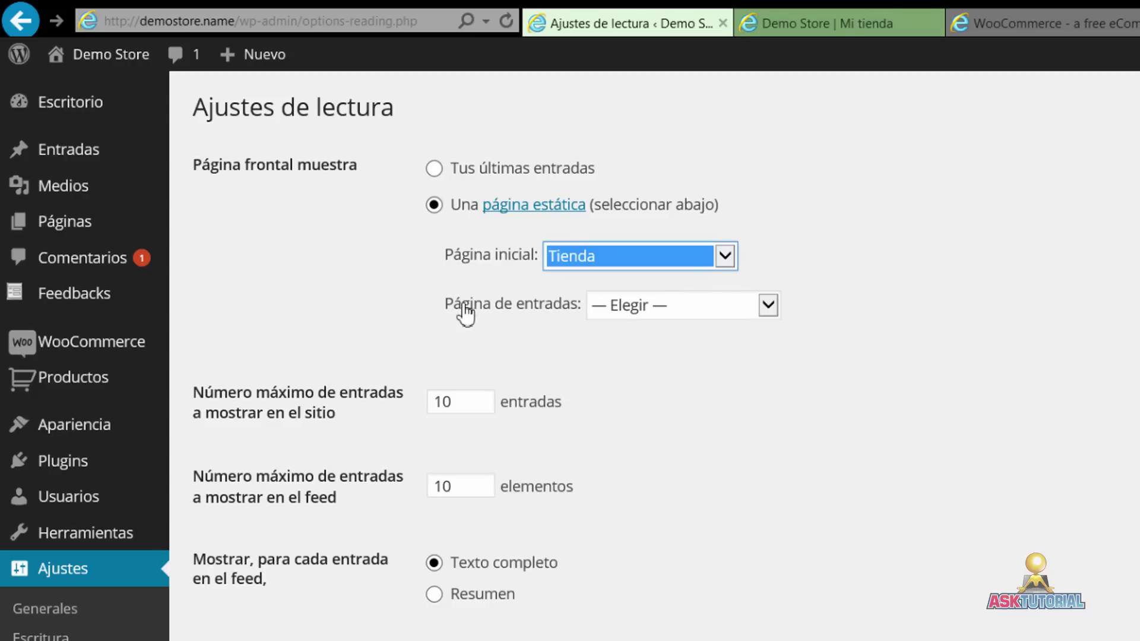
{"action": "left_click", "coordinate": [768, 305]}
{"action": "left_click", "coordinate": [611, 327]}
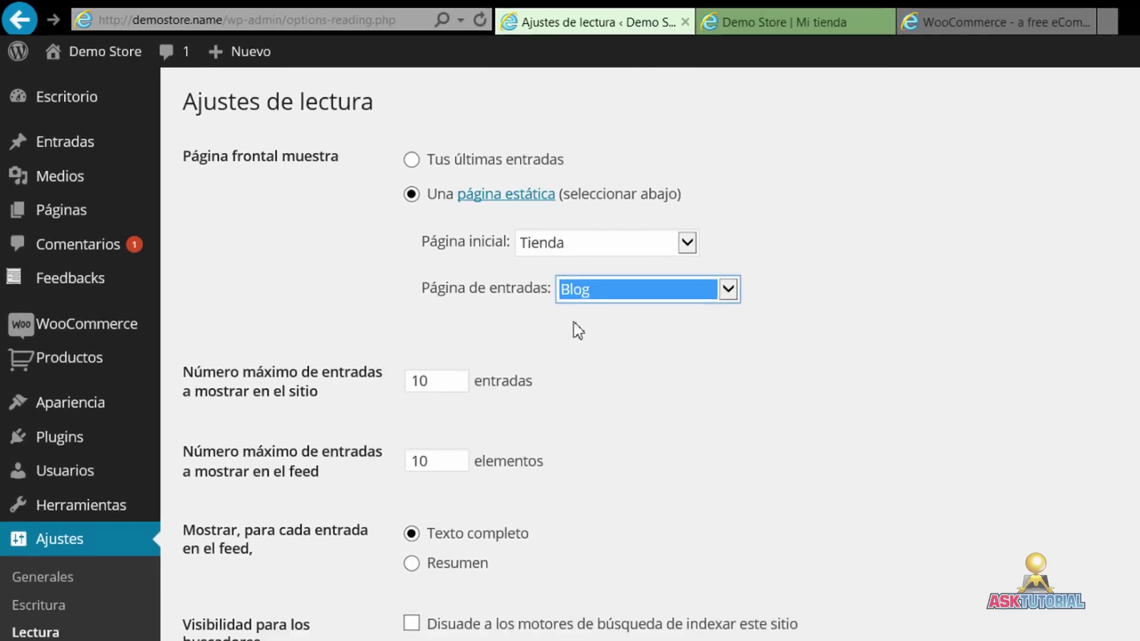
{"action": "left_click", "coordinate": [243, 640]}
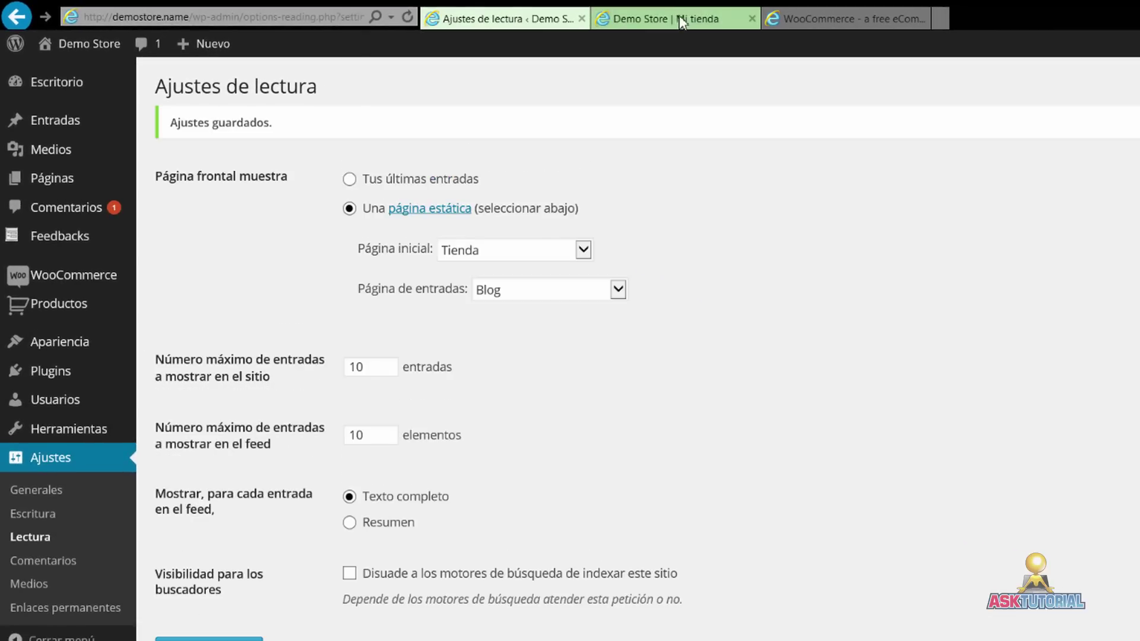
- Reload the storefront and compare its Tienda and Blog pages, finishing on the site's front page
{"action": "left_click", "coordinate": [640, 18]}
{"action": "left_click", "coordinate": [408, 17]}
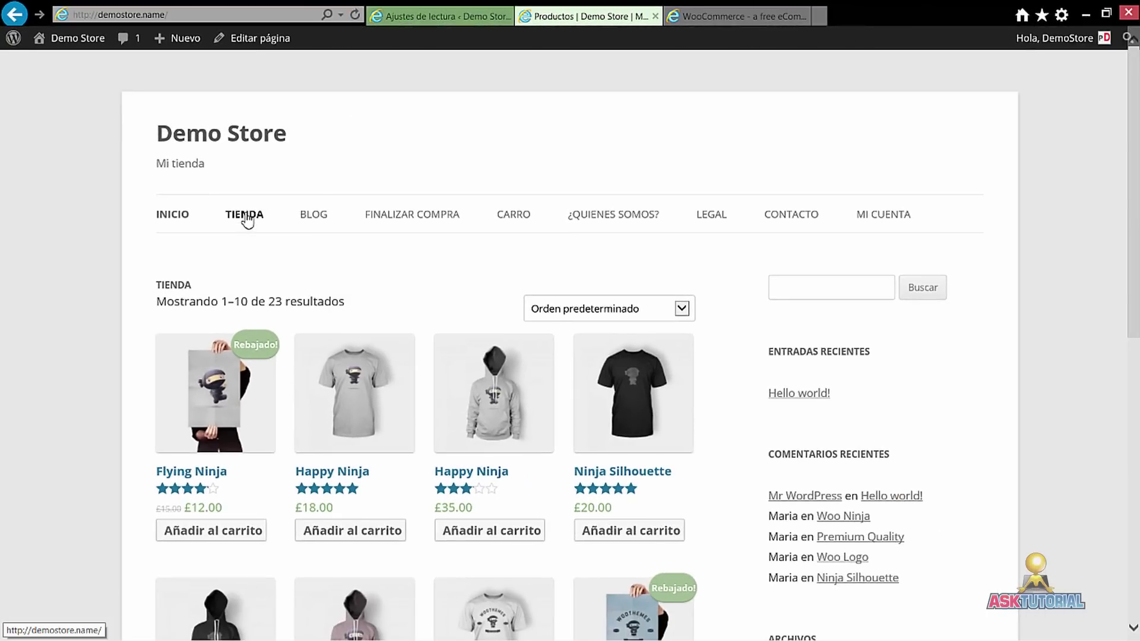
{"action": "left_click", "coordinate": [246, 215]}
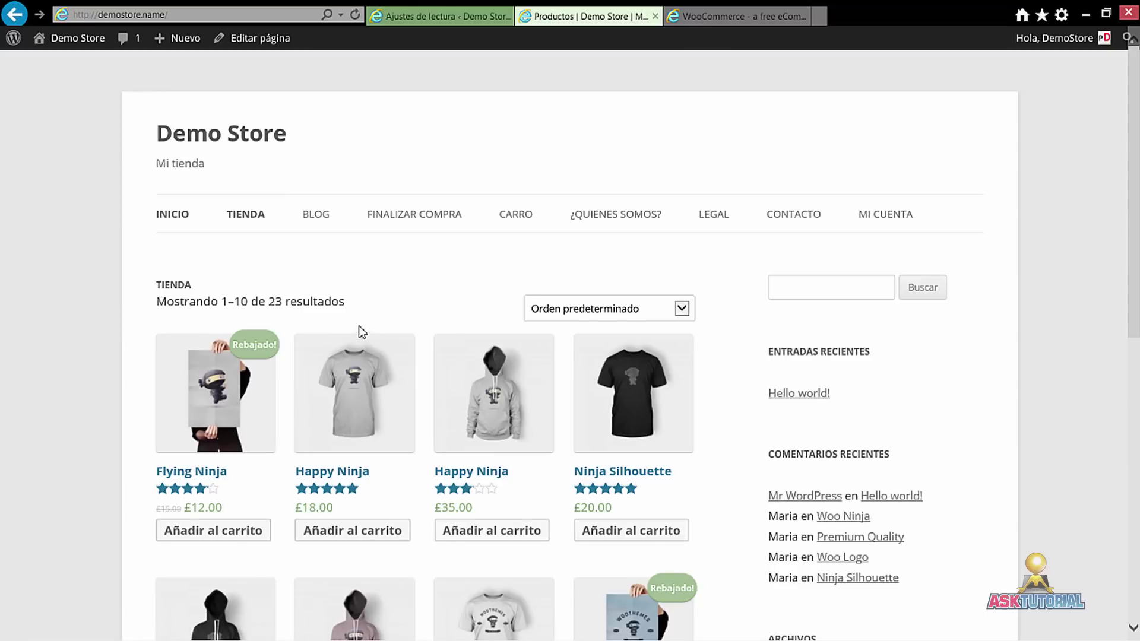
{"action": "scroll", "coordinate": [363, 331], "scroll_direction": "down", "scroll_amount": 3}
{"action": "scroll", "coordinate": [355, 327], "scroll_direction": "up", "scroll_amount": 3}
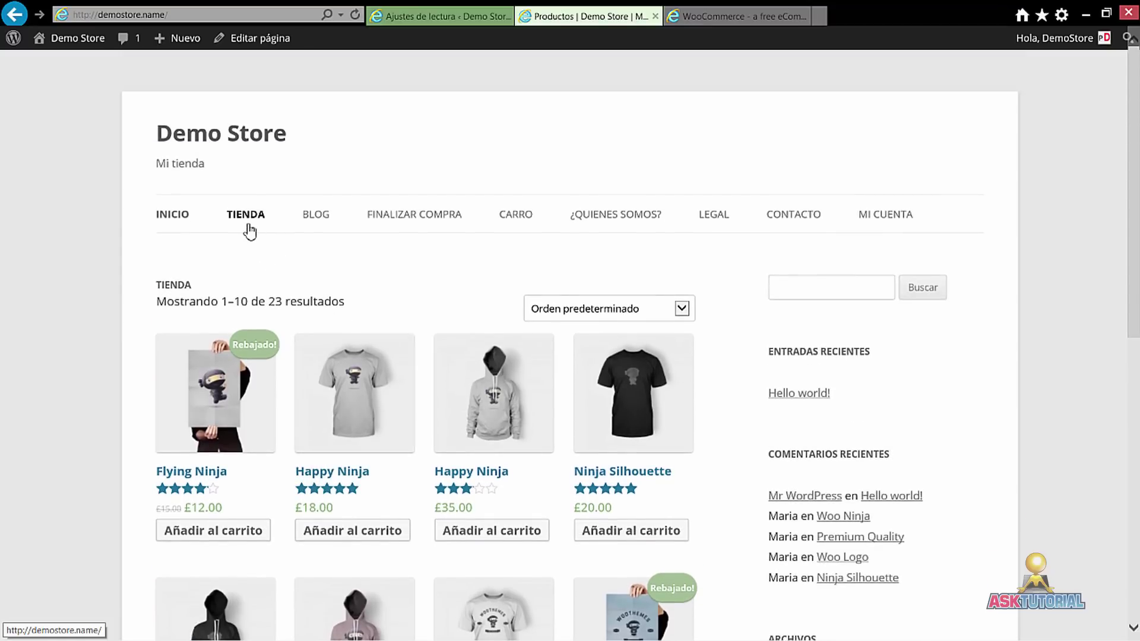
{"action": "scroll", "coordinate": [356, 294], "scroll_direction": "down", "scroll_amount": 3}
{"action": "scroll", "coordinate": [362, 300], "scroll_direction": "up", "scroll_amount": 3}
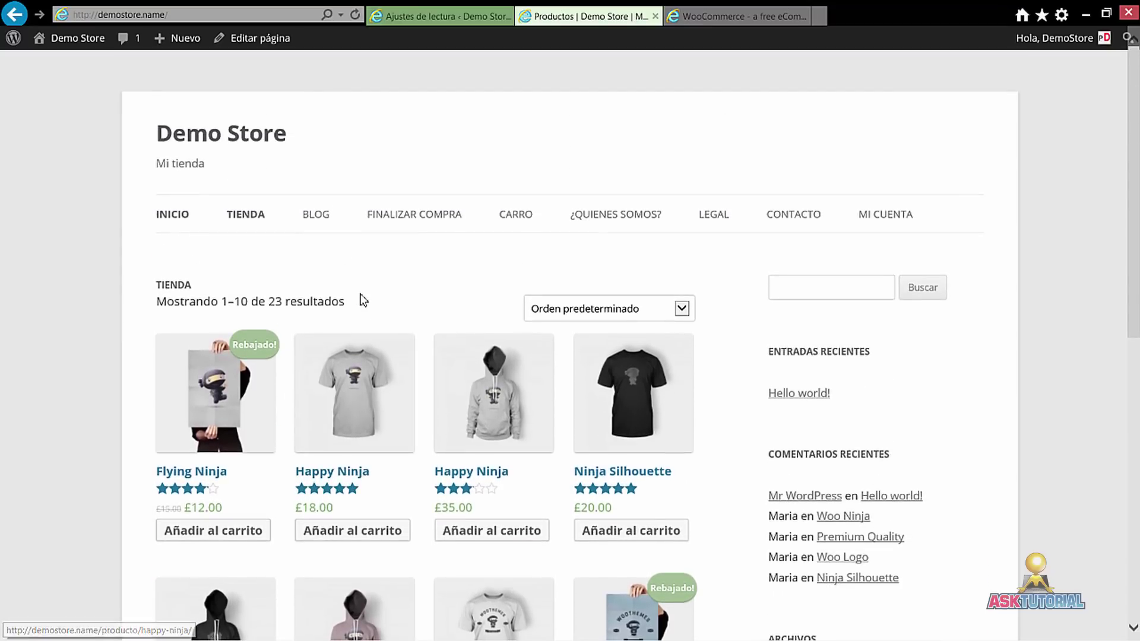
{"action": "left_click", "coordinate": [317, 216]}
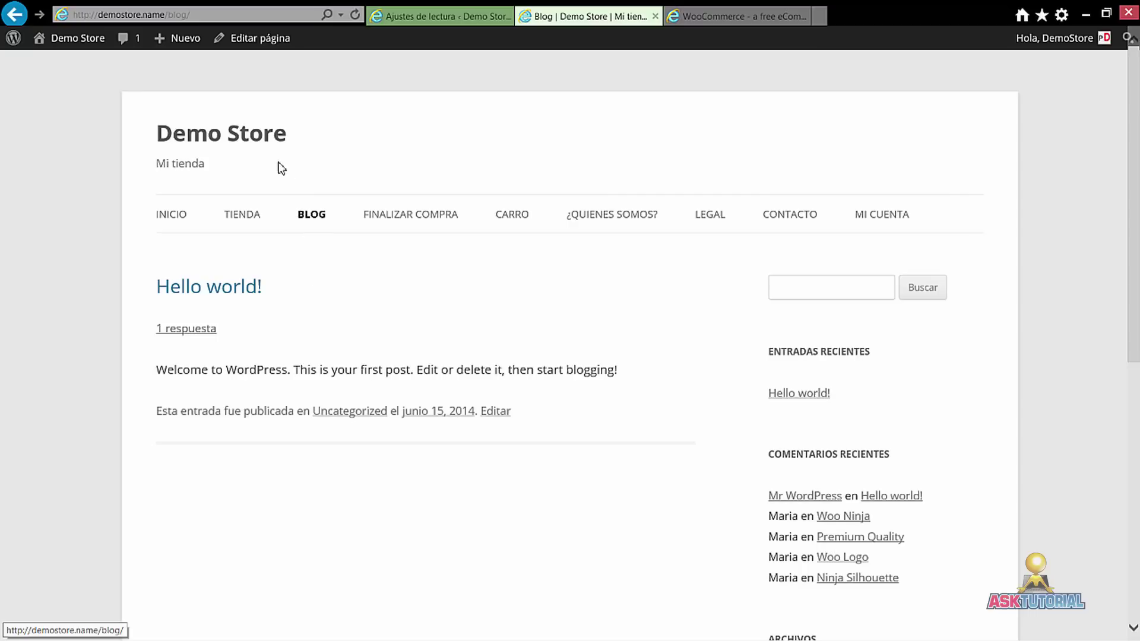
{"action": "left_click", "coordinate": [256, 138]}
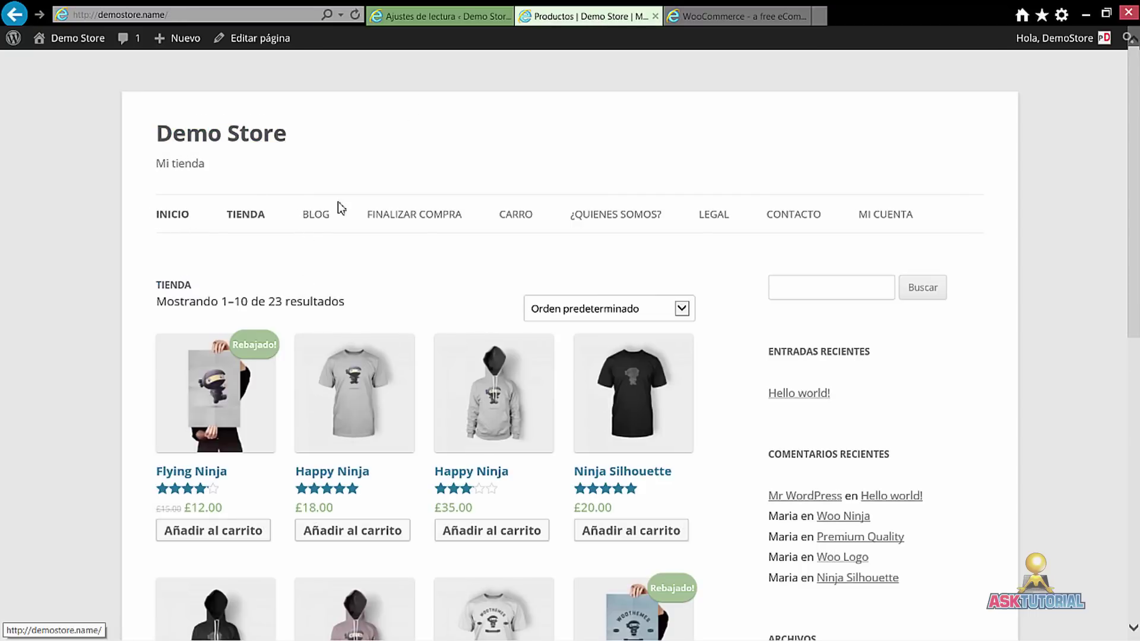
- Remove the Inicio item from Menú 1 in the WordPress admin and save the menu
{"action": "left_click", "coordinate": [428, 17]}
{"action": "mouse_move", "coordinate": [89, 297]}
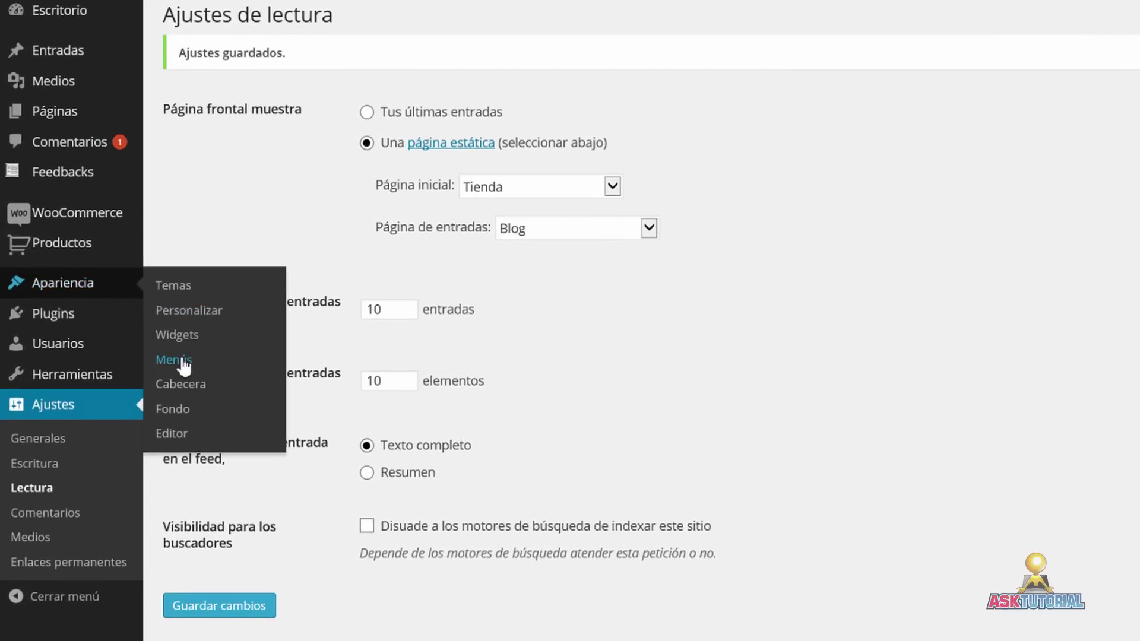
{"action": "left_click", "coordinate": [184, 365]}
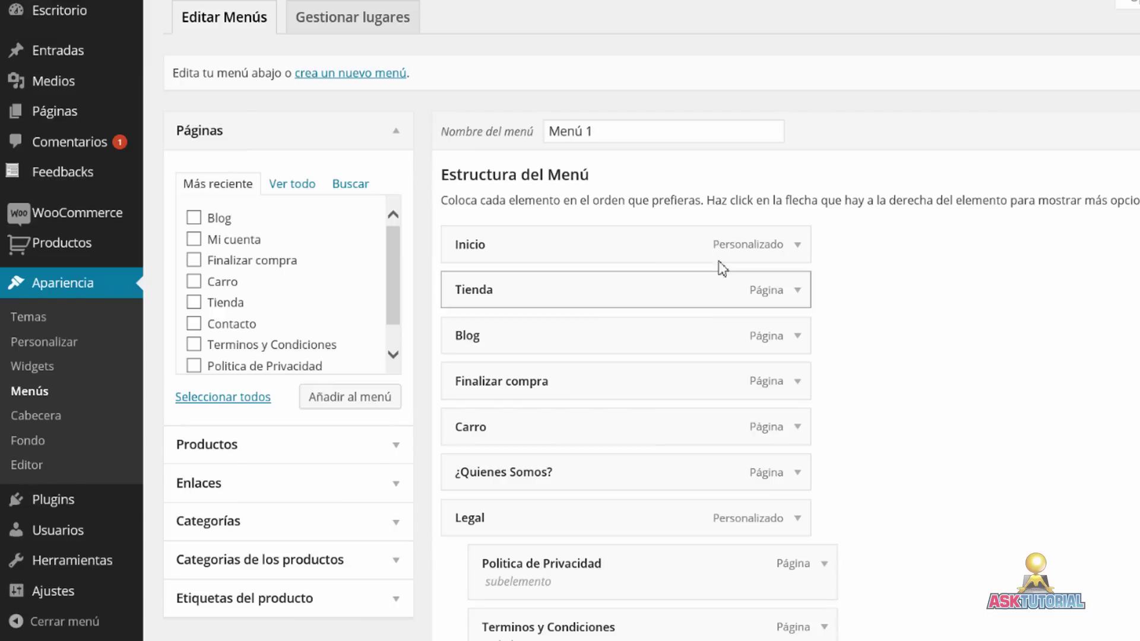
{"action": "left_click", "coordinate": [796, 245]}
{"action": "left_click", "coordinate": [474, 427]}
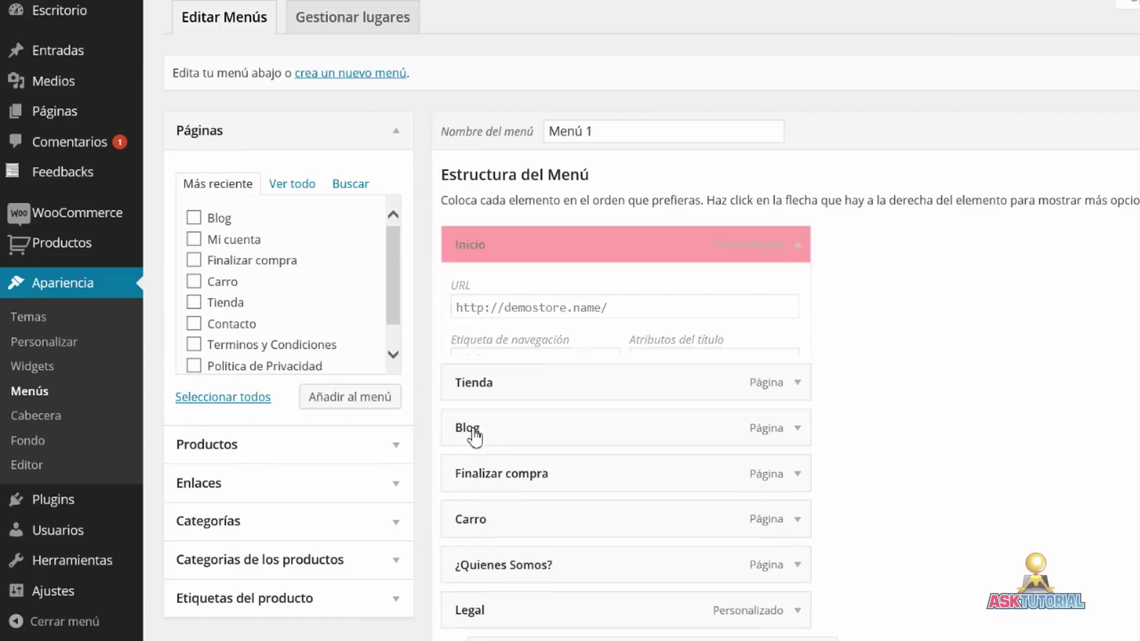
{"action": "left_click", "coordinate": [1101, 179]}
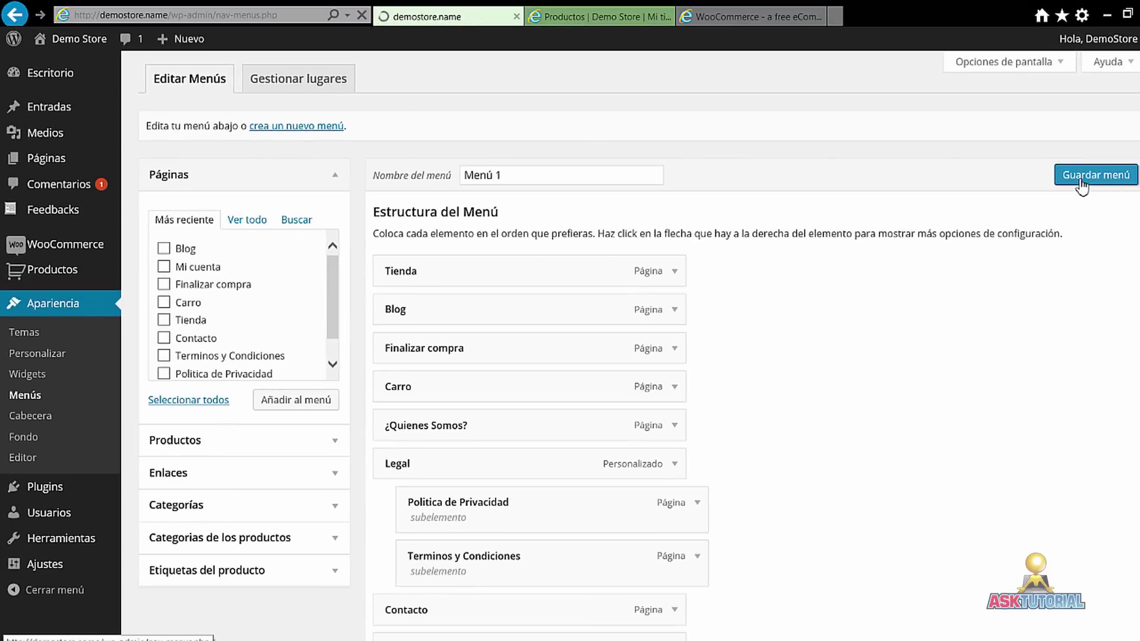
- Reload the storefront and check the front page's navigation menu, web address and product listing
{"action": "left_click", "coordinate": [600, 16]}
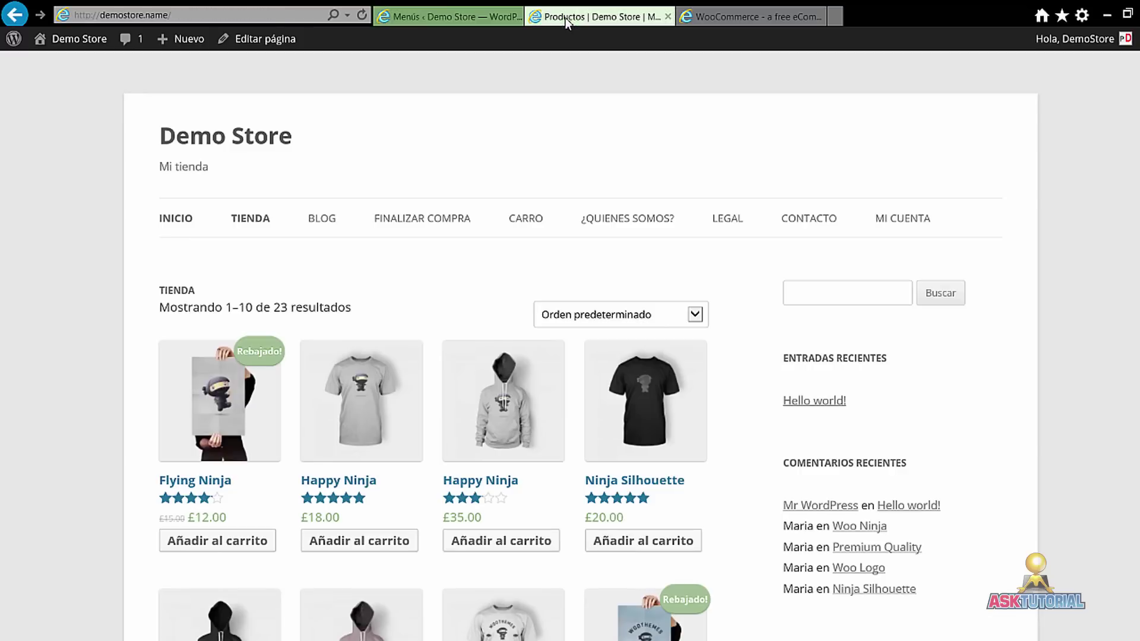
{"action": "left_click", "coordinate": [361, 17]}
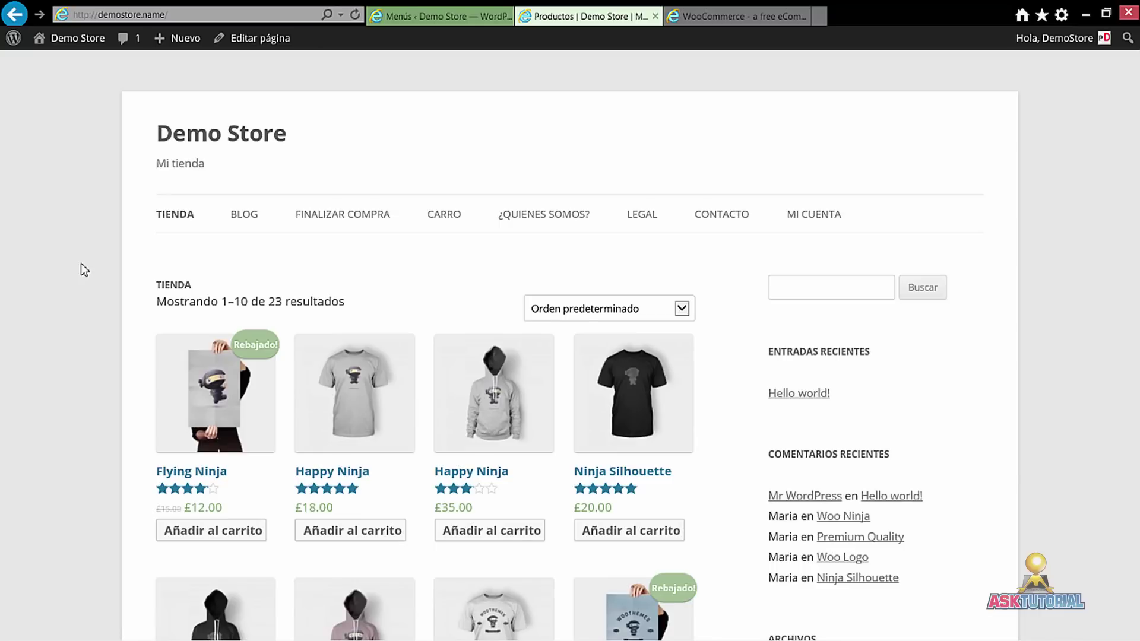
{"action": "left_click", "coordinate": [167, 15]}
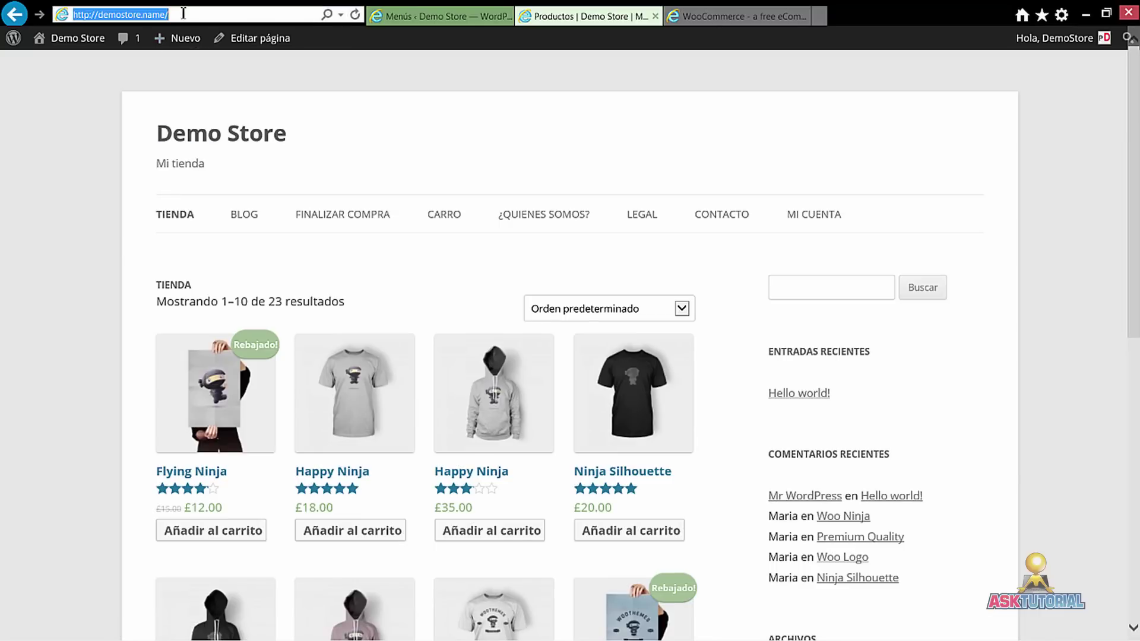
{"action": "left_click", "coordinate": [167, 14]}
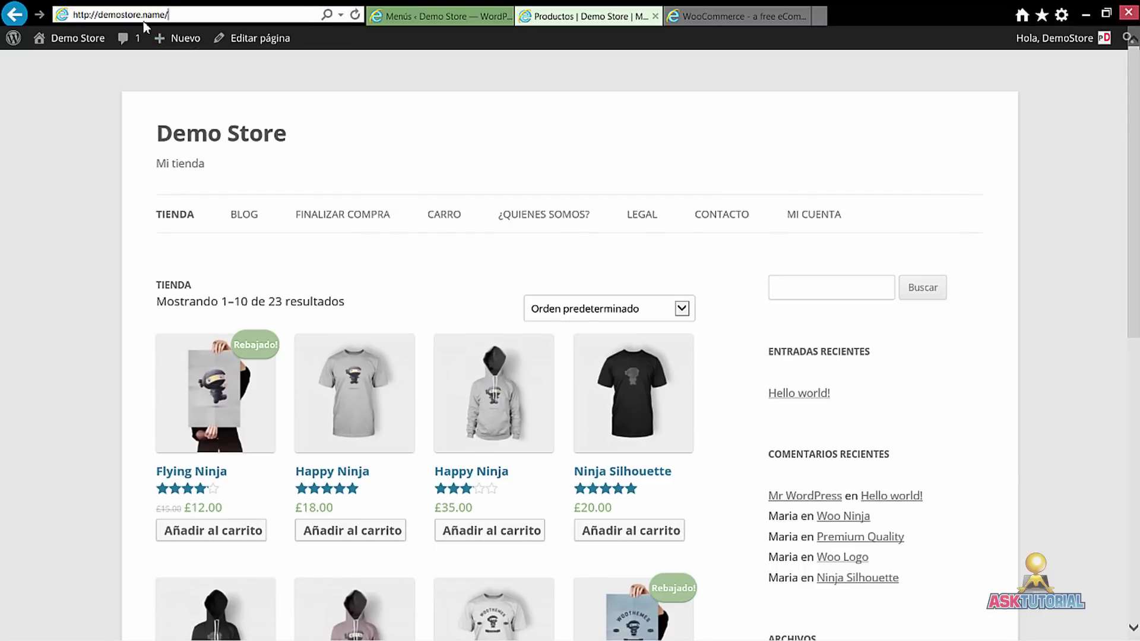
{"action": "left_click", "coordinate": [111, 168]}
{"action": "scroll", "coordinate": [95, 202], "scroll_direction": "down", "scroll_amount": 2}
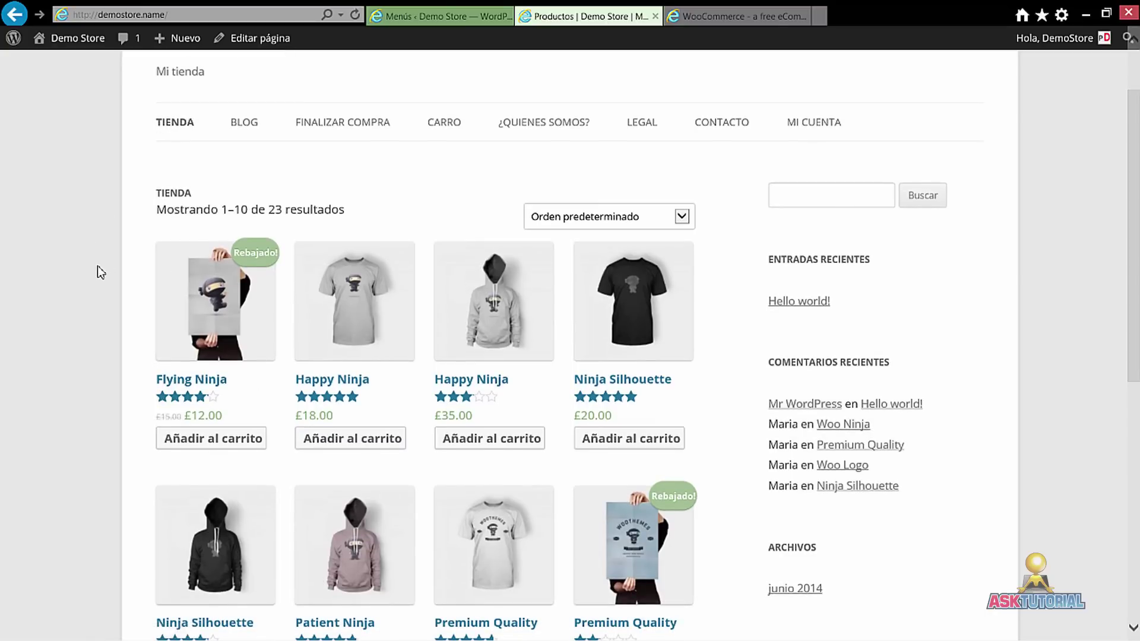
{"action": "scroll", "coordinate": [98, 267], "scroll_direction": "down", "scroll_amount": 4}
{"action": "scroll", "coordinate": [95, 279], "scroll_direction": "down", "scroll_amount": 3}
{"action": "scroll", "coordinate": [92, 282], "scroll_direction": "up", "scroll_amount": 9}
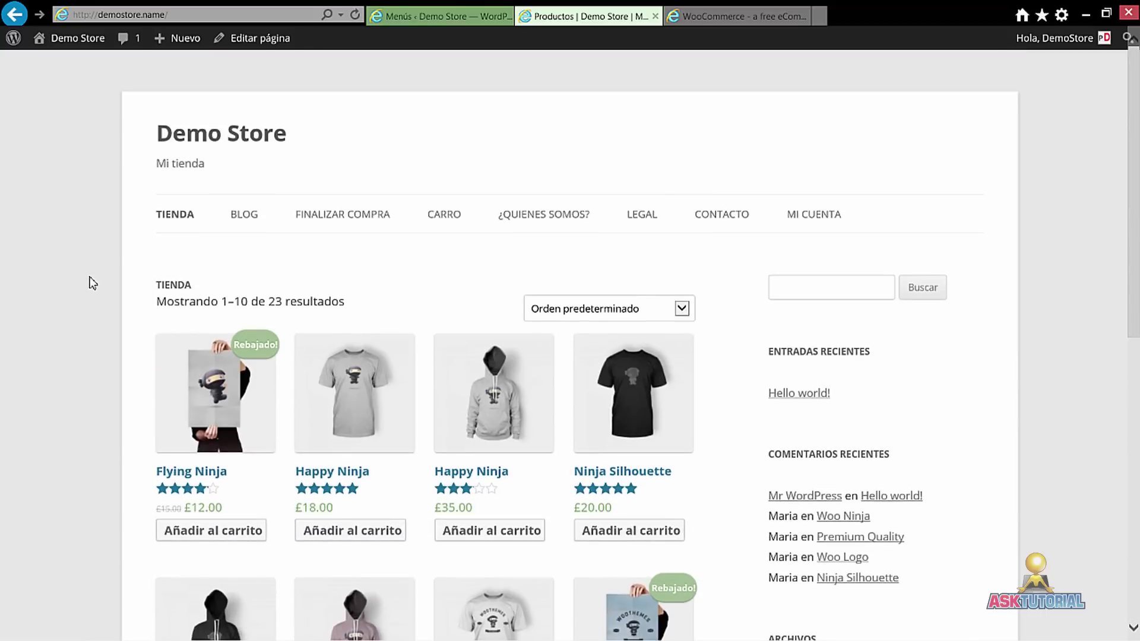
{"action": "scroll", "coordinate": [92, 284], "scroll_direction": "down", "scroll_amount": 3}
{"action": "scroll", "coordinate": [91, 282], "scroll_direction": "up", "scroll_amount": 3}
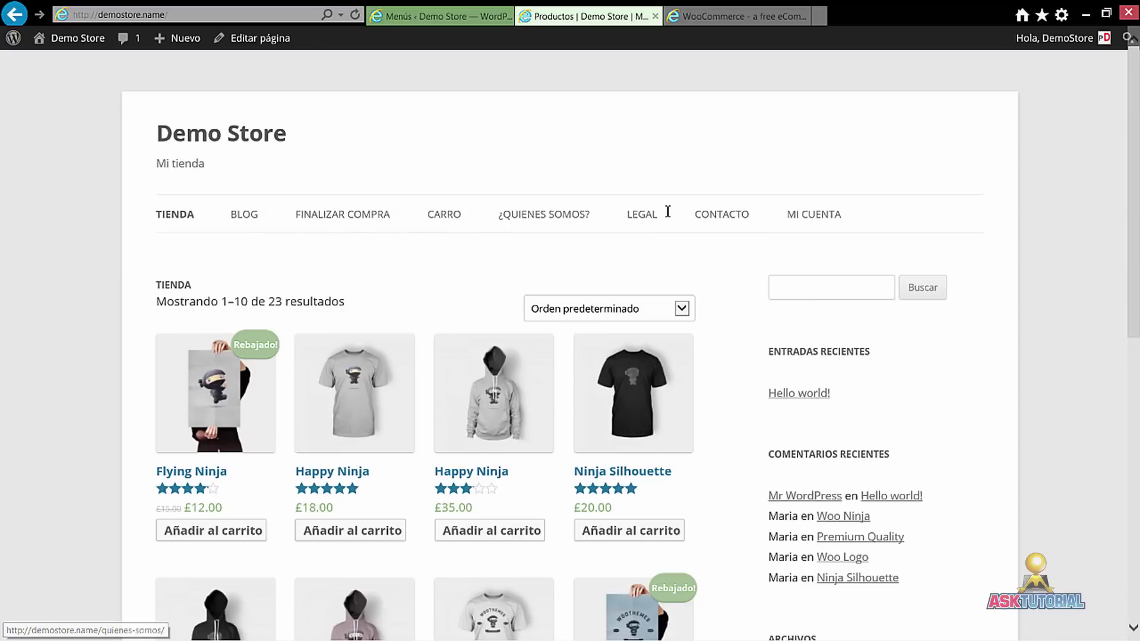
- Examine the front page's sidebar widgets beside the products, from the search box down to the Meta links
{"action": "scroll", "coordinate": [112, 301], "scroll_direction": "down", "scroll_amount": 3}
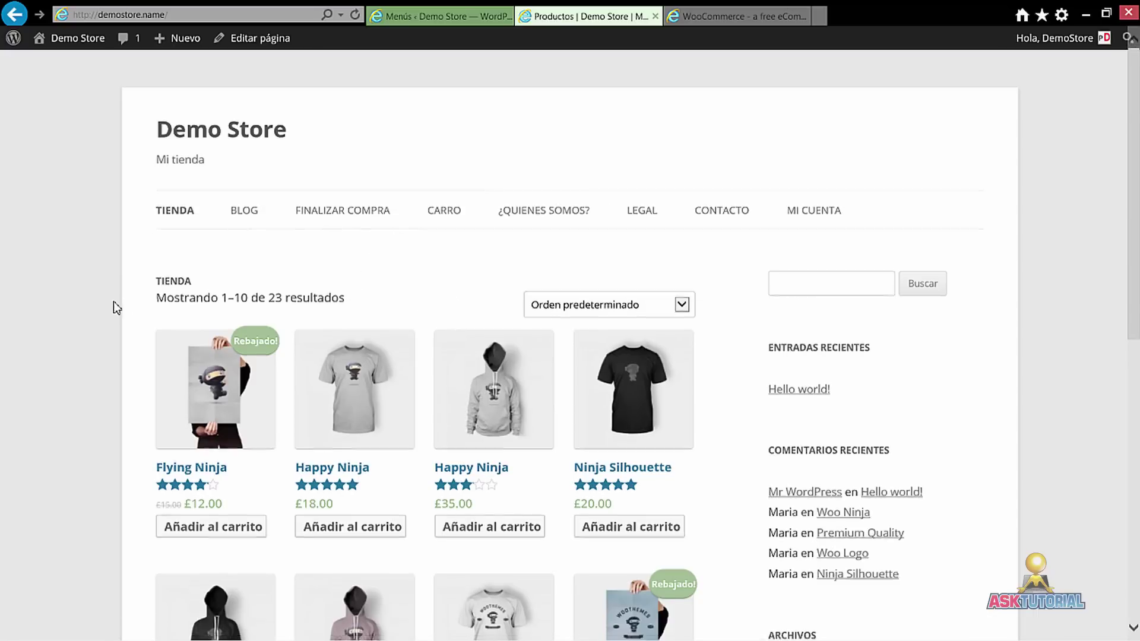
{"action": "scroll", "coordinate": [809, 507], "scroll_direction": "down", "scroll_amount": 6}
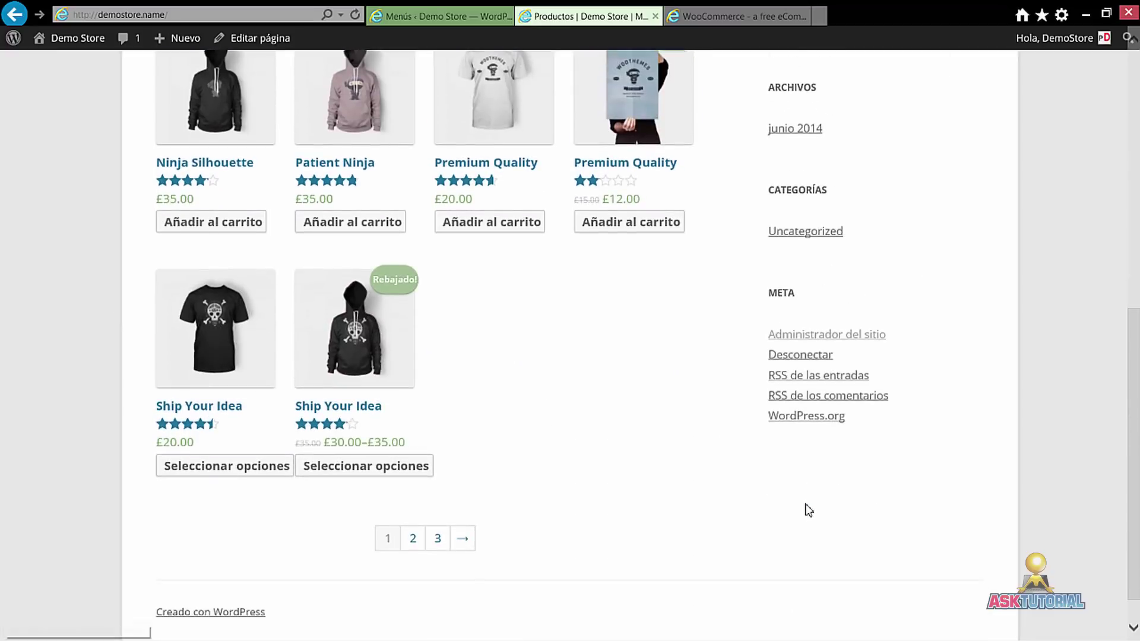
{"action": "scroll", "coordinate": [804, 505], "scroll_direction": "up", "scroll_amount": 7}
{"action": "scroll", "coordinate": [797, 511], "scroll_direction": "down", "scroll_amount": 7}
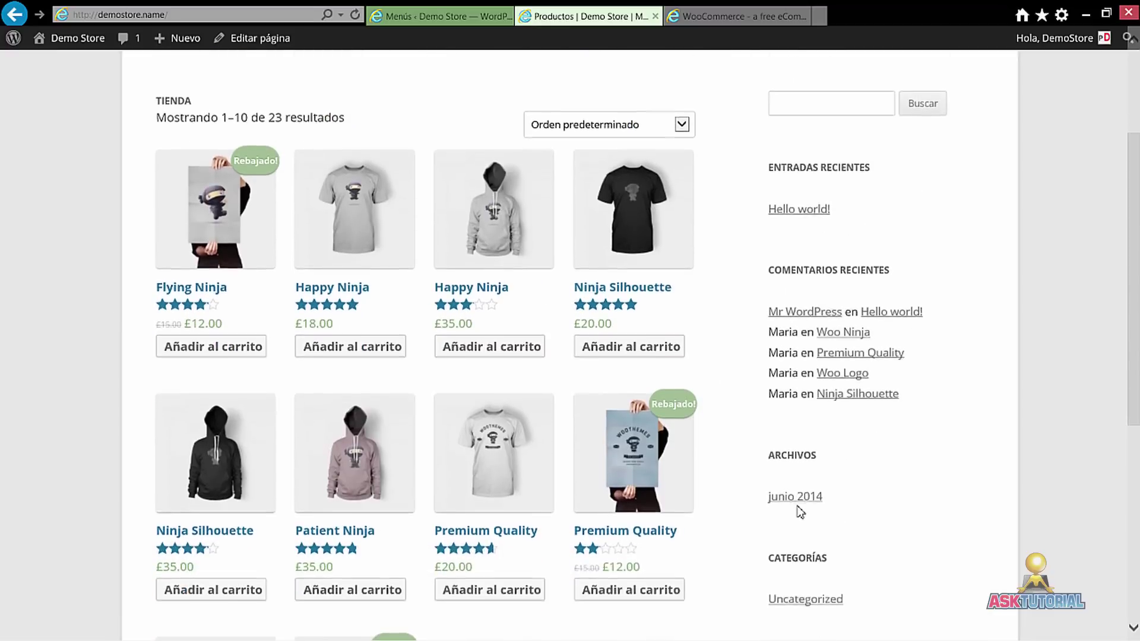
{"action": "scroll", "coordinate": [797, 512], "scroll_direction": "up", "scroll_amount": 6}
{"action": "scroll", "coordinate": [843, 576], "scroll_direction": "down", "scroll_amount": 6}
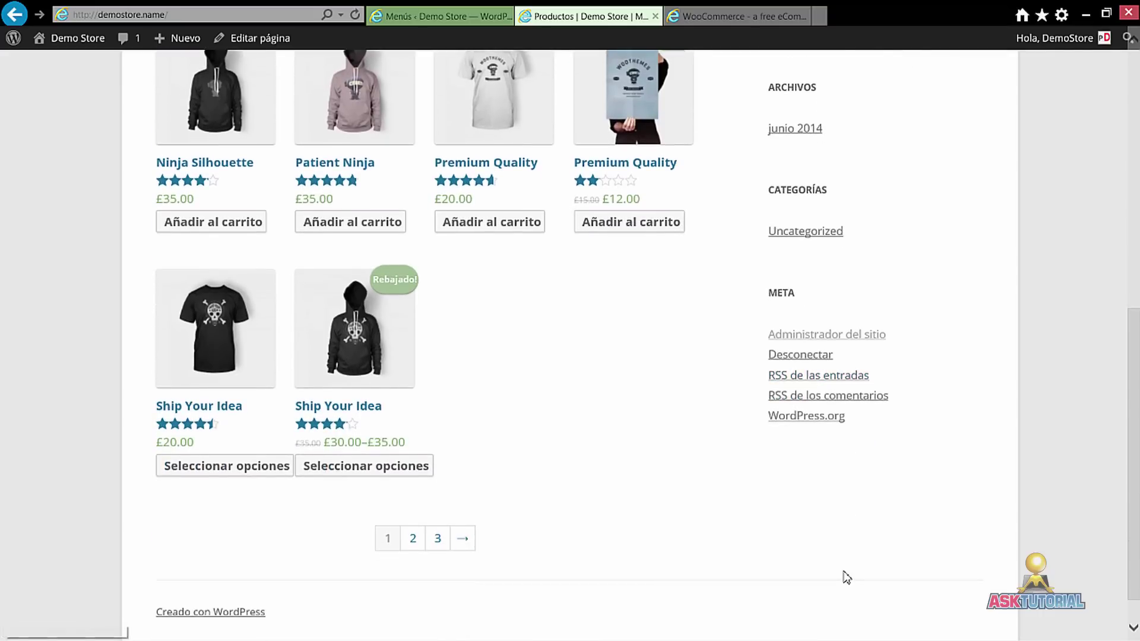
{"action": "scroll", "coordinate": [843, 570], "scroll_direction": "up", "scroll_amount": 6}
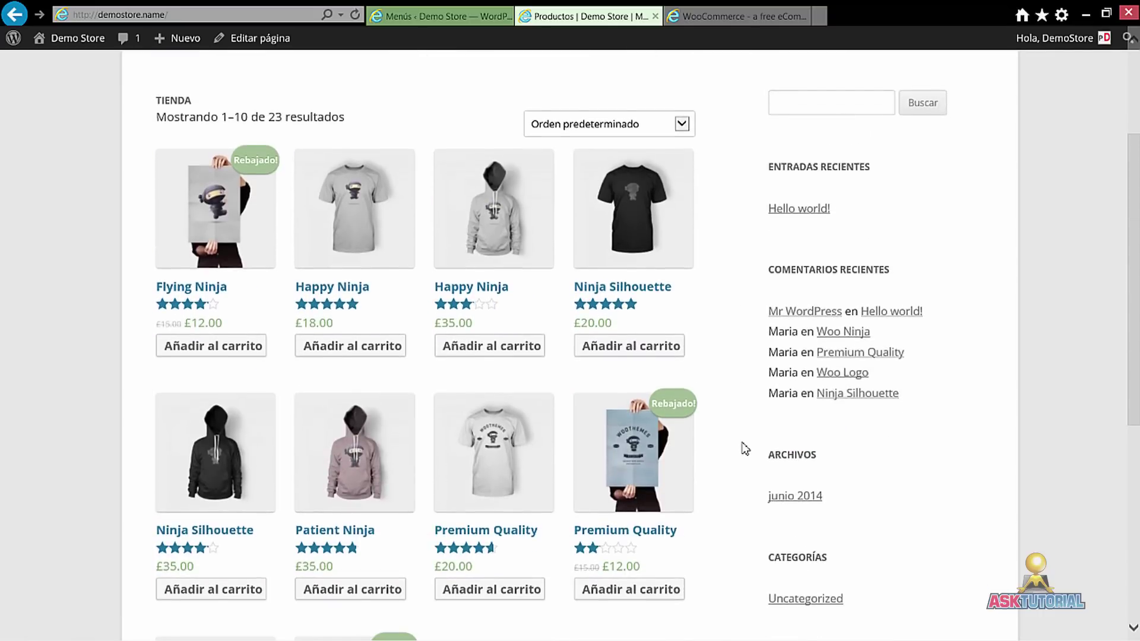
{"action": "scroll", "coordinate": [742, 446], "scroll_direction": "up", "scroll_amount": 3}
{"action": "scroll", "coordinate": [736, 439], "scroll_direction": "down", "scroll_amount": 3}
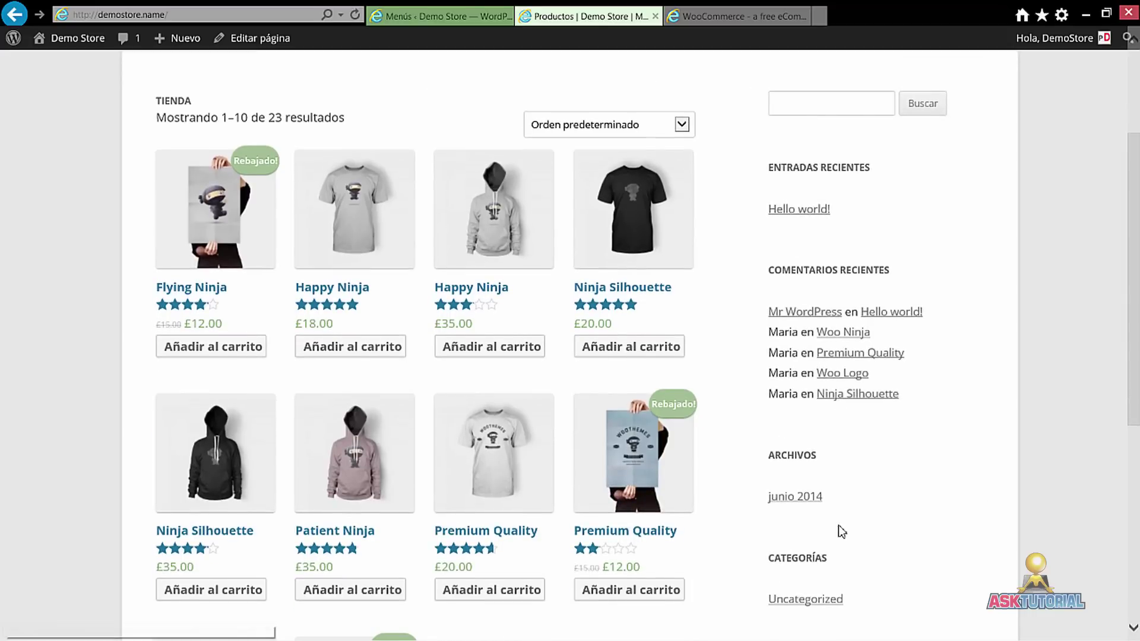
{"action": "scroll", "coordinate": [841, 530], "scroll_direction": "down", "scroll_amount": 2}
{"action": "scroll", "coordinate": [839, 528], "scroll_direction": "up", "scroll_amount": 5}
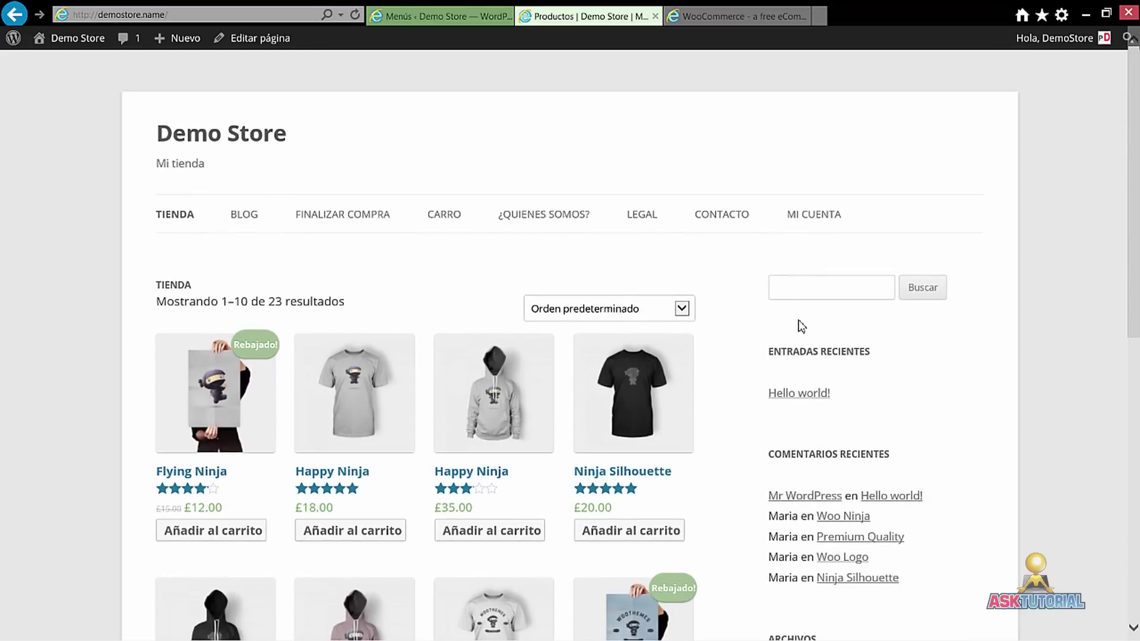
{"action": "scroll", "coordinate": [772, 531], "scroll_direction": "down", "scroll_amount": 3}
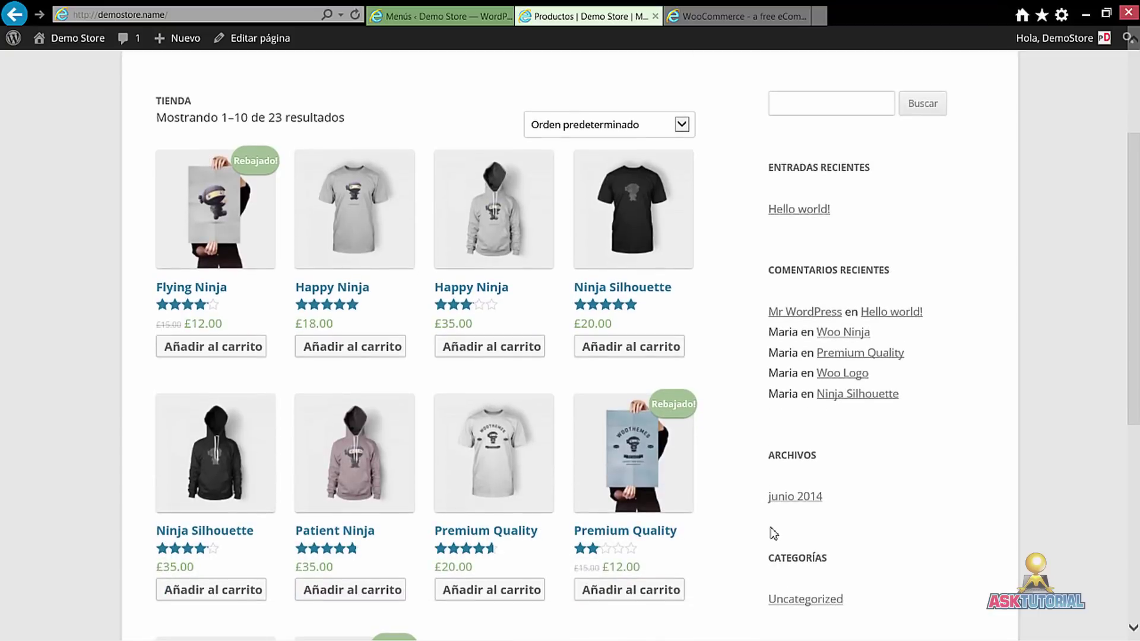
{"action": "scroll", "coordinate": [773, 531], "scroll_direction": "up", "scroll_amount": 3}
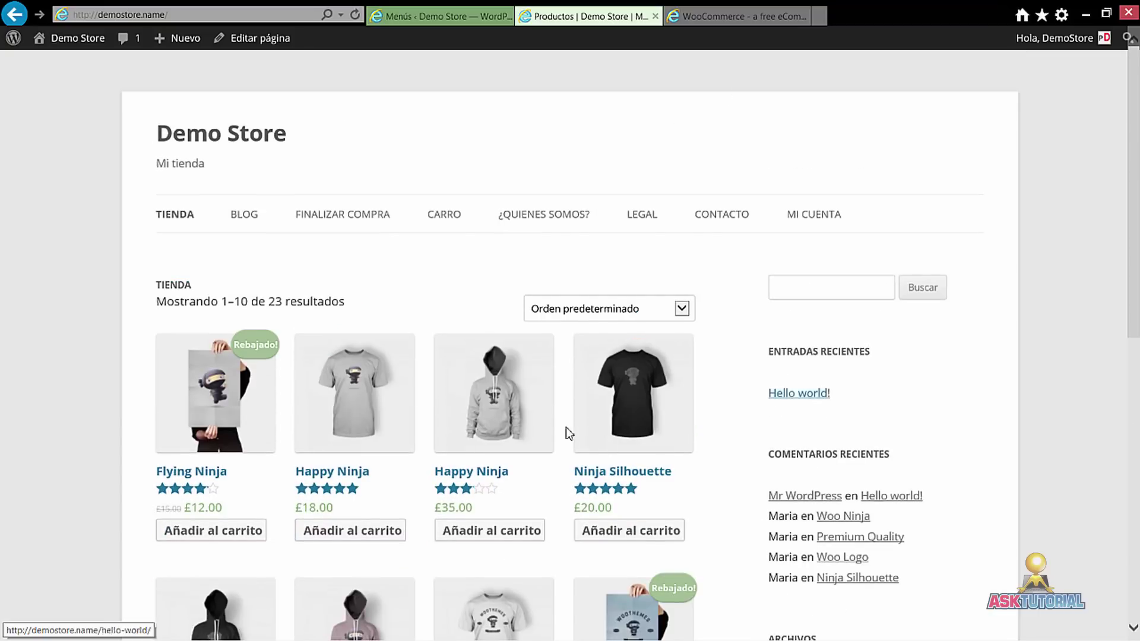
- Open the Widgets settings in the WordPress admin and remove all six existing widgets from Barra lateral principal
{"action": "left_click", "coordinate": [416, 15]}
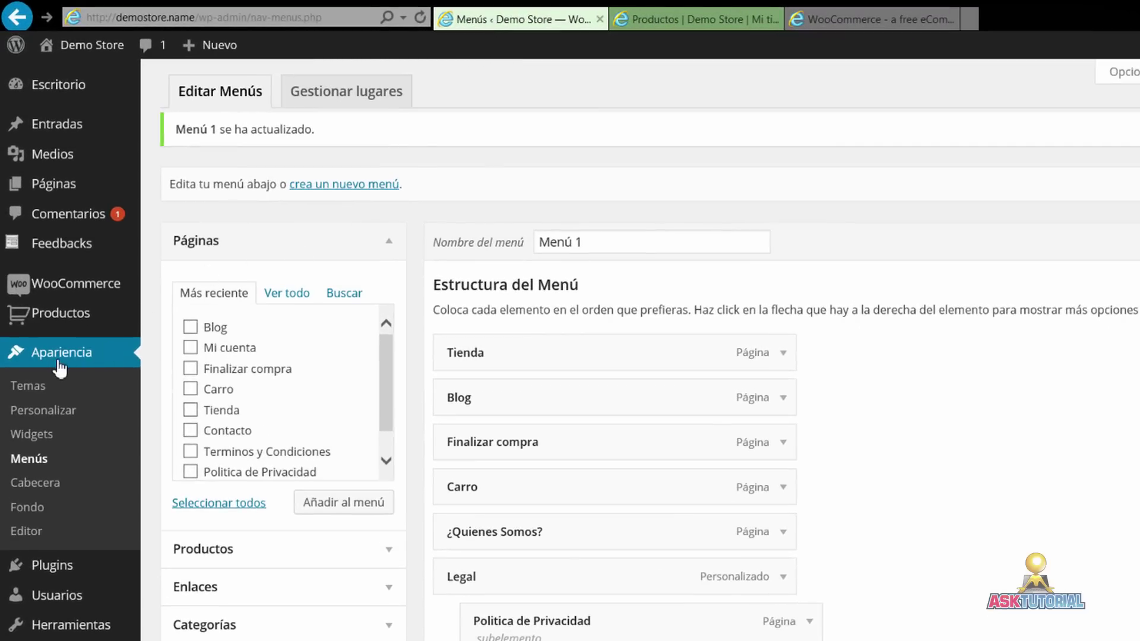
{"action": "left_click", "coordinate": [25, 440]}
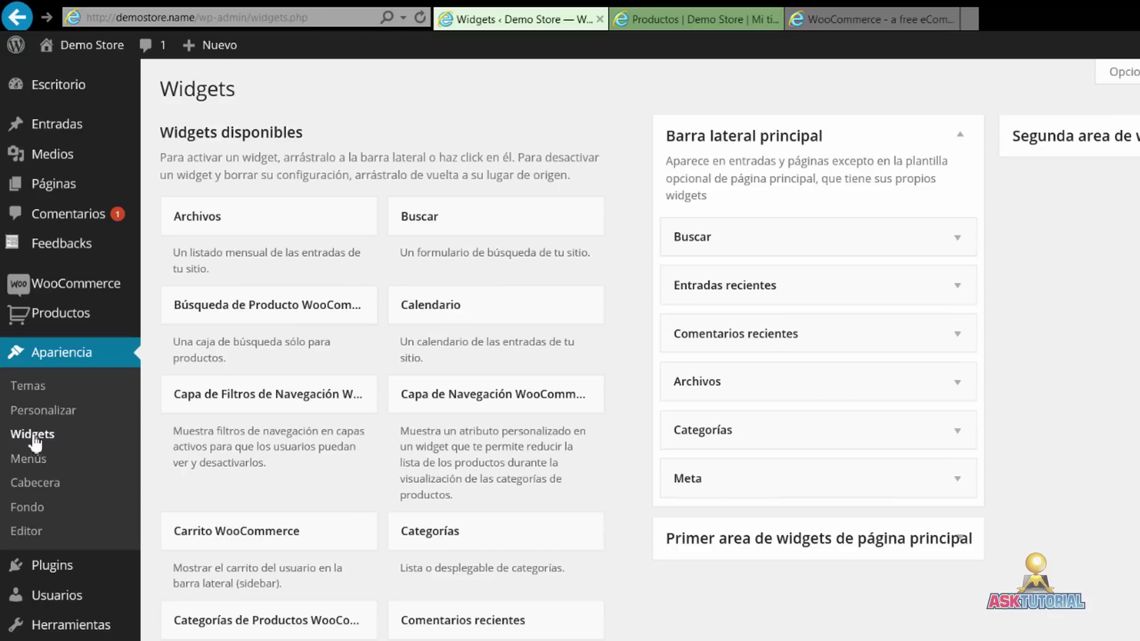
{"action": "scroll", "coordinate": [584, 509], "scroll_direction": "down", "scroll_amount": 3}
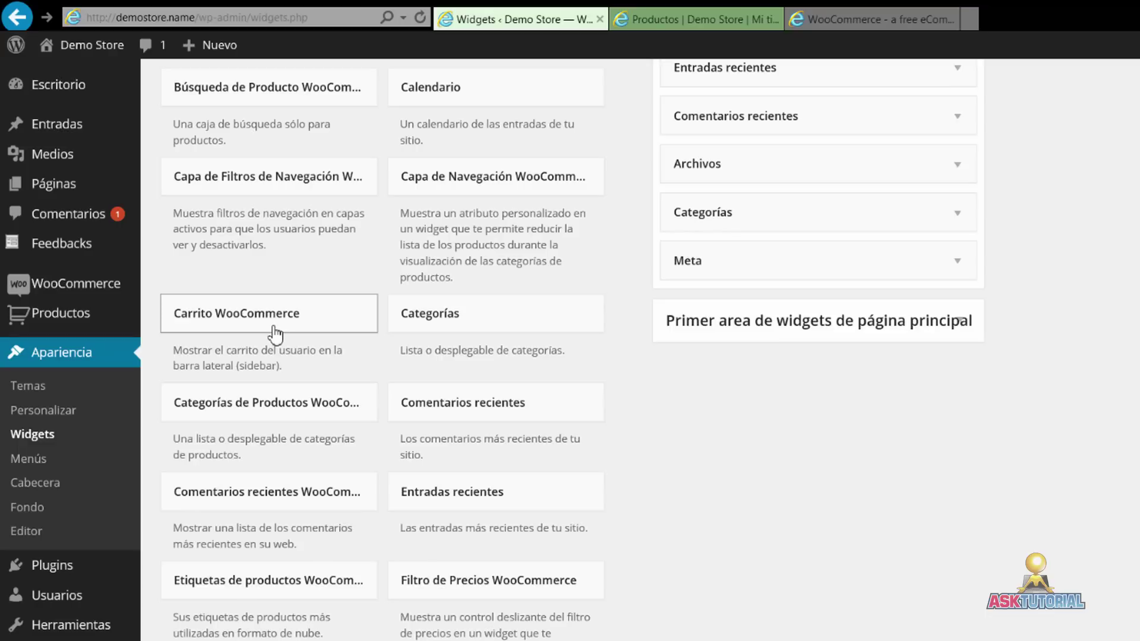
{"action": "scroll", "coordinate": [598, 469], "scroll_direction": "up", "scroll_amount": 4}
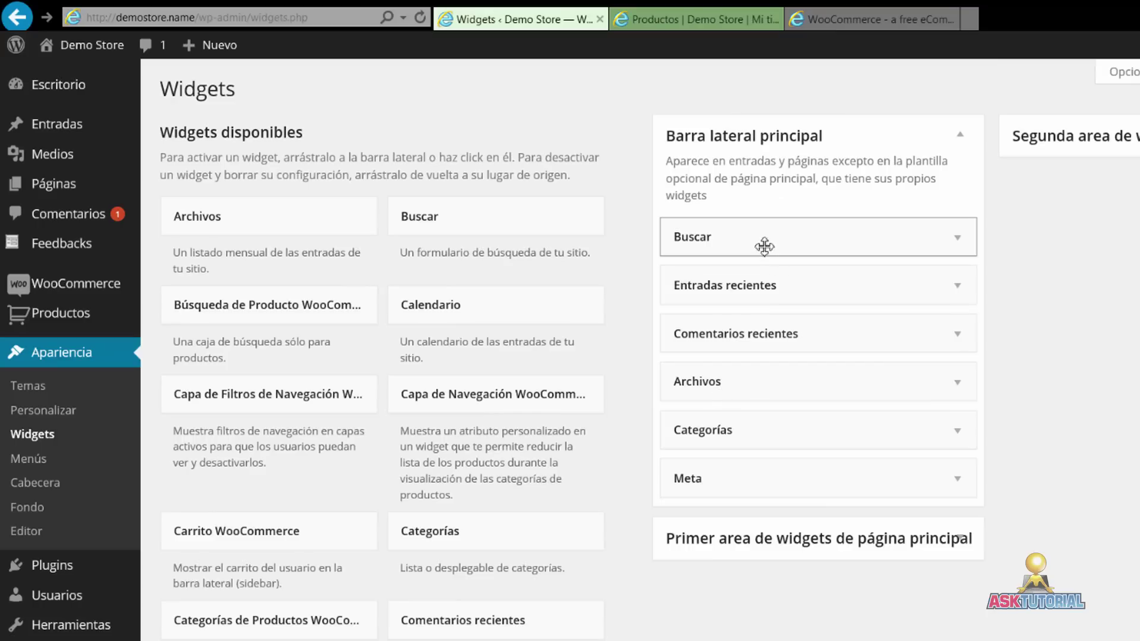
{"action": "left_click_drag", "start_coordinate": [762, 240], "coordinate": [415, 239]}
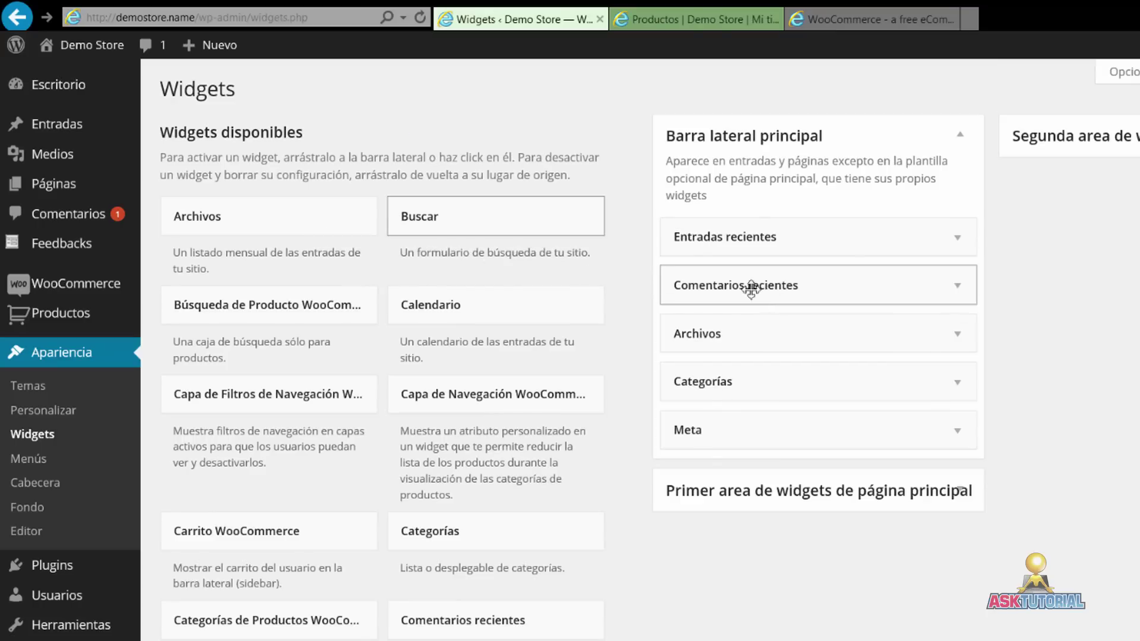
{"action": "left_click_drag", "start_coordinate": [821, 285], "coordinate": [493, 285]}
{"action": "left_click_drag", "start_coordinate": [729, 290], "coordinate": [445, 282]}
{"action": "left_click_drag", "start_coordinate": [709, 234], "coordinate": [359, 226]}
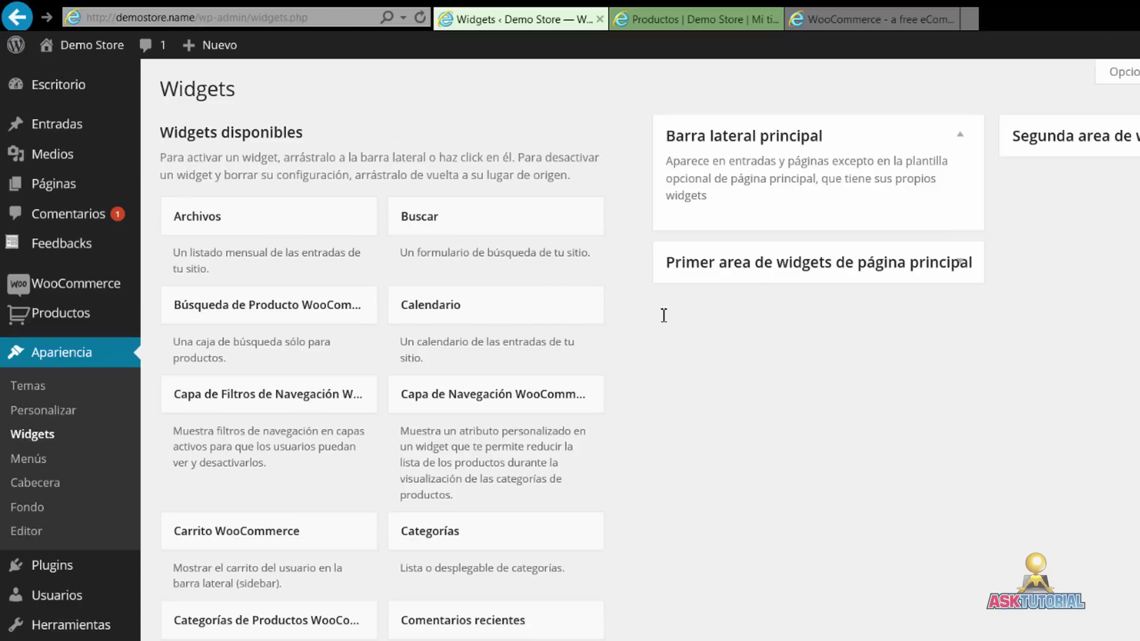
- Look through the available WooCommerce widgets and compare them with the sidebar still displayed on the storefront
{"action": "scroll", "coordinate": [723, 333], "scroll_direction": "down", "scroll_amount": 4}
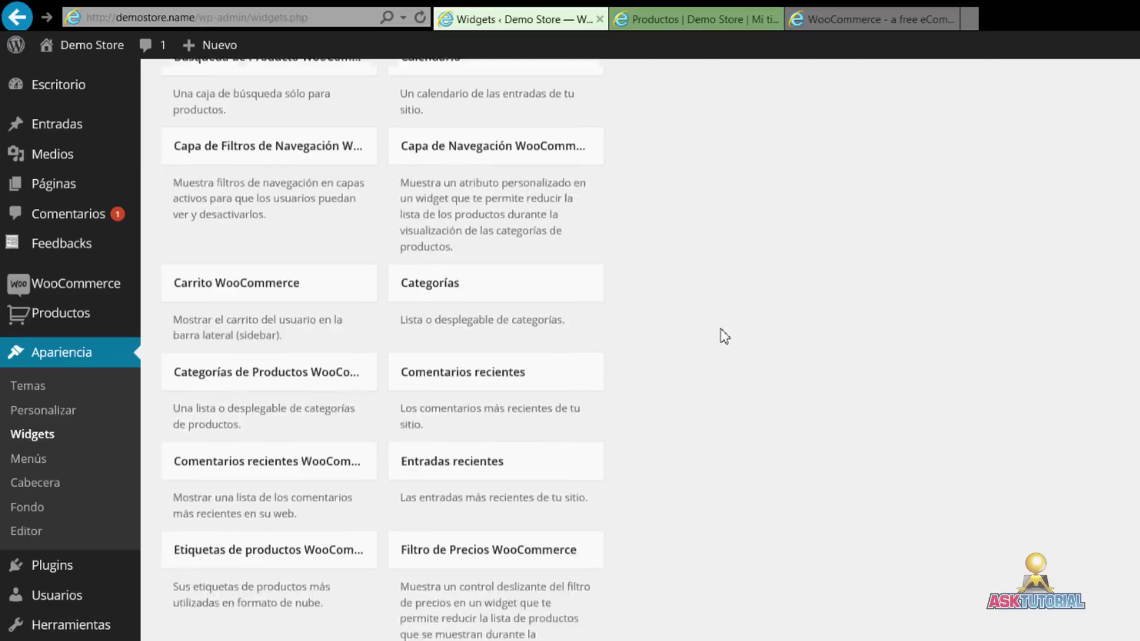
{"action": "scroll", "coordinate": [653, 339], "scroll_direction": "up", "scroll_amount": 2}
{"action": "scroll", "coordinate": [722, 341], "scroll_direction": "down", "scroll_amount": 3}
{"action": "scroll", "coordinate": [535, 323], "scroll_direction": "down", "scroll_amount": 4}
{"action": "scroll", "coordinate": [534, 323], "scroll_direction": "up", "scroll_amount": 2}
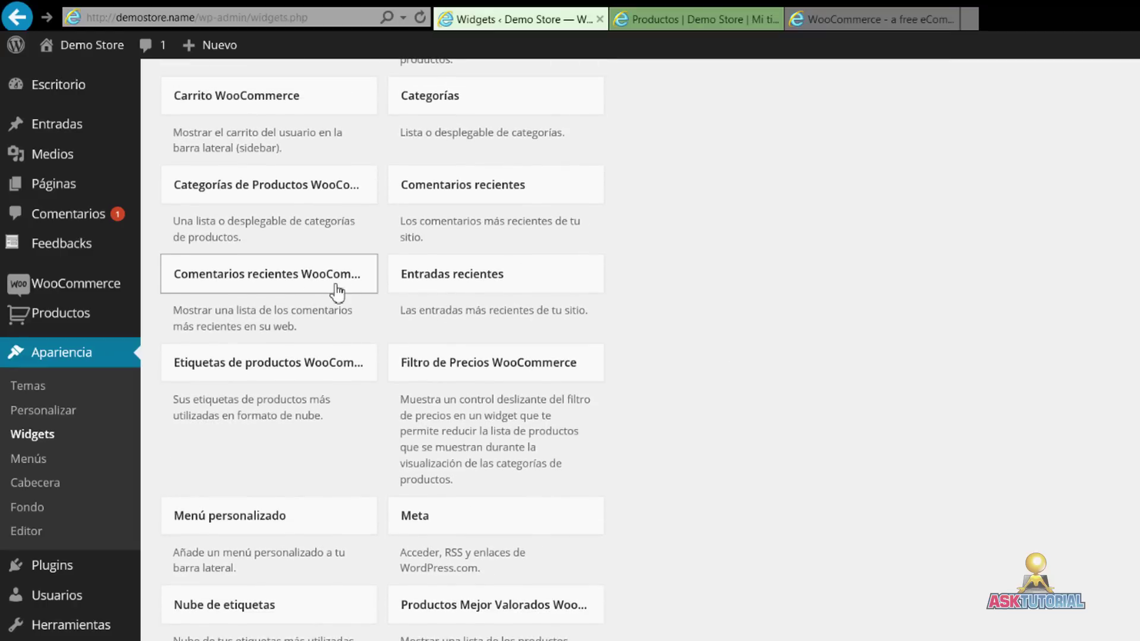
{"action": "scroll", "coordinate": [356, 294], "scroll_direction": "up", "scroll_amount": 6}
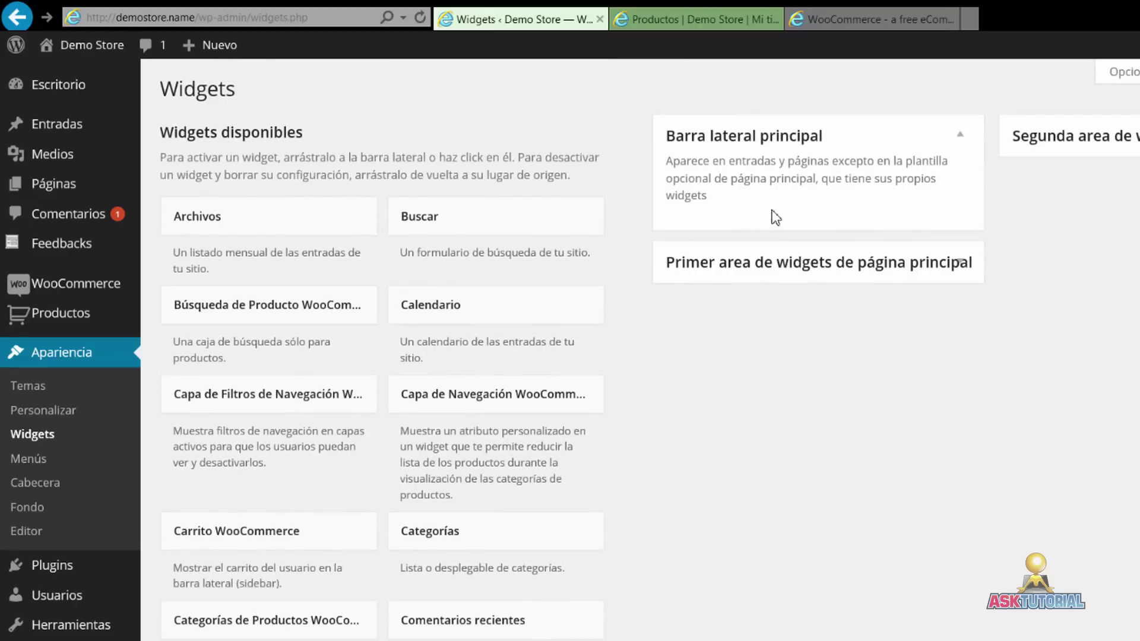
{"action": "left_click", "coordinate": [684, 19]}
{"action": "scroll", "coordinate": [1006, 412], "scroll_direction": "down", "scroll_amount": 5}
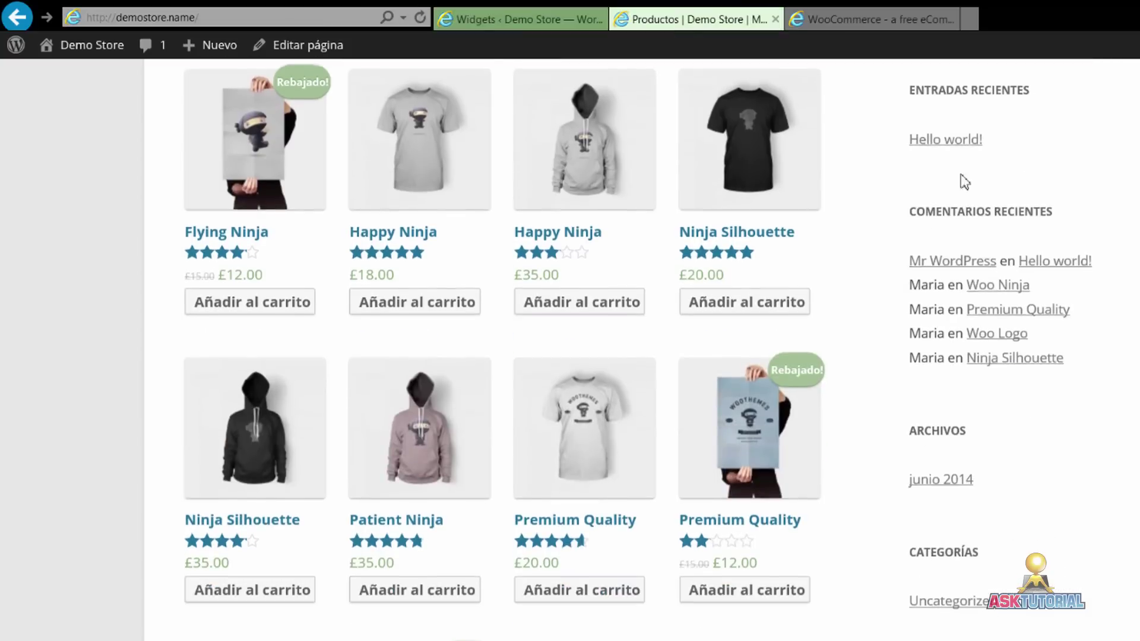
{"action": "left_click", "coordinate": [529, 19]}
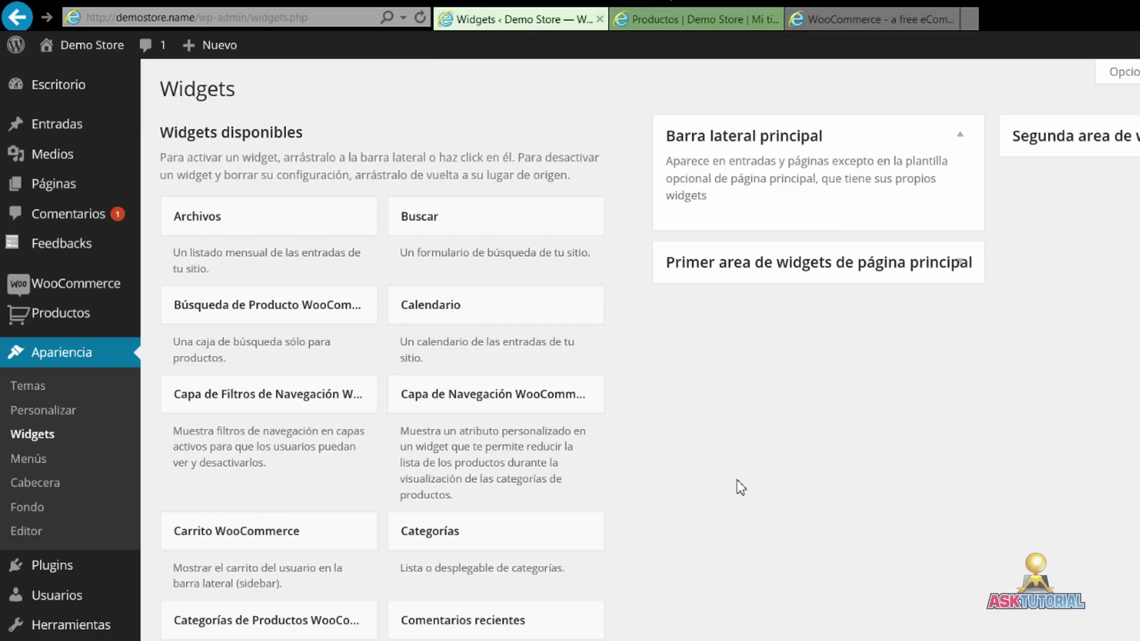
{"action": "scroll", "coordinate": [731, 483], "scroll_direction": "down", "scroll_amount": 3}
{"action": "scroll", "coordinate": [668, 462], "scroll_direction": "down", "scroll_amount": 3}
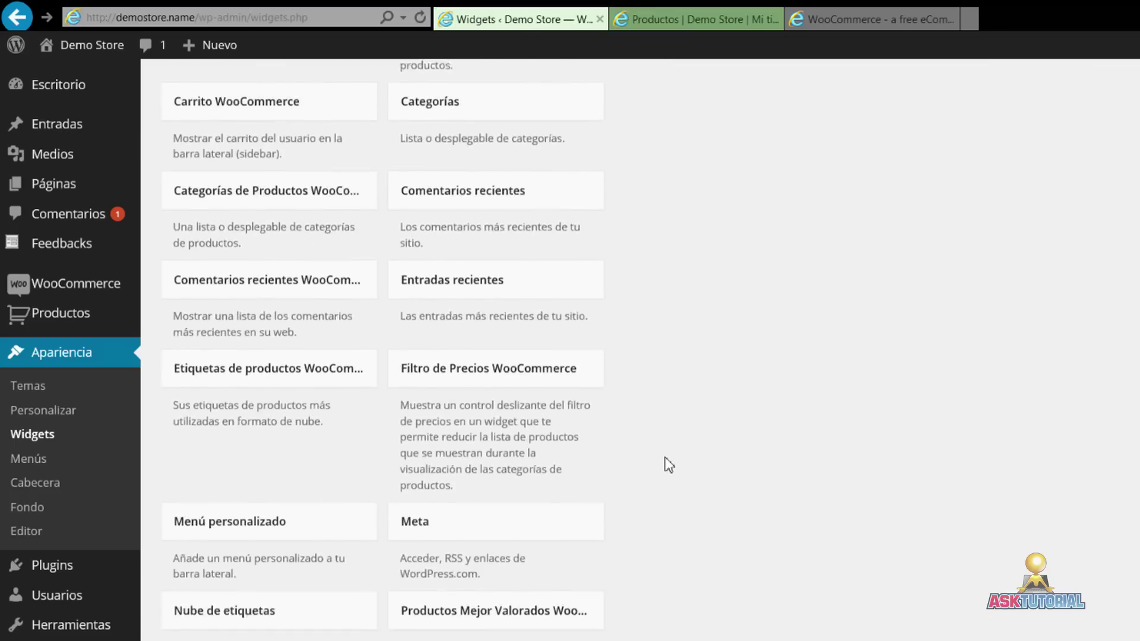
{"action": "scroll", "coordinate": [669, 465], "scroll_direction": "down", "scroll_amount": 2}
{"action": "scroll", "coordinate": [661, 460], "scroll_direction": "down", "scroll_amount": 4}
{"action": "scroll", "coordinate": [664, 466], "scroll_direction": "up", "scroll_amount": 6}
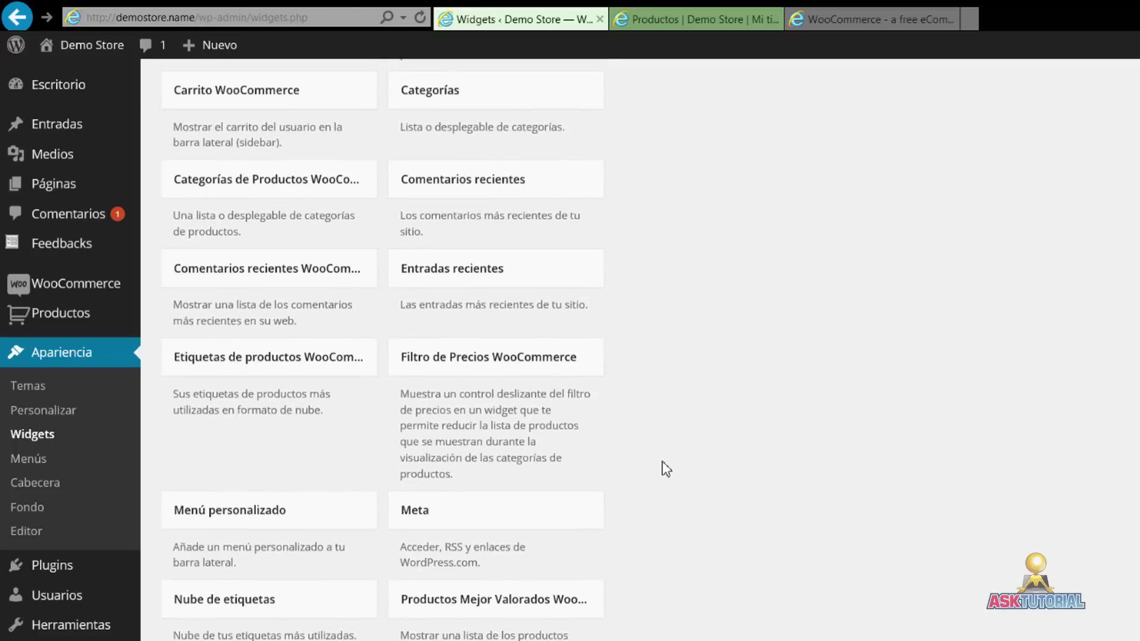
{"action": "scroll", "coordinate": [665, 469], "scroll_direction": "up", "scroll_amount": 7}
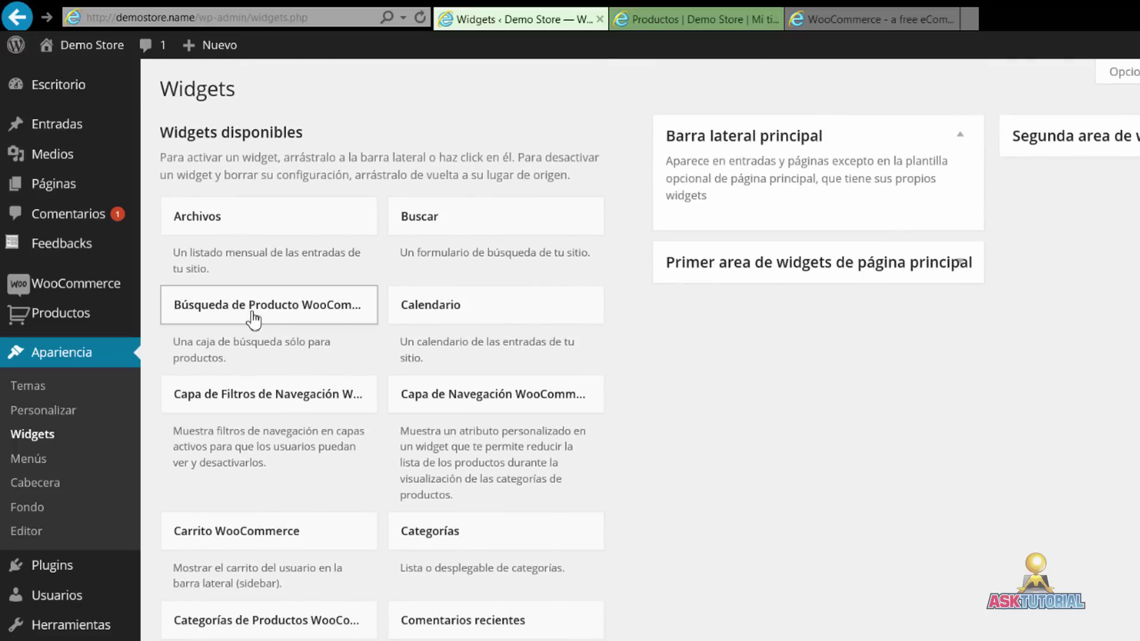
- Add the Búsqueda de Producto WooCommerce and Carrito WooCommerce widgets to Barra lateral principal, saving the search widget with the title Buscar Productos
{"action": "left_click_drag", "start_coordinate": [368, 323], "coordinate": [738, 229]}
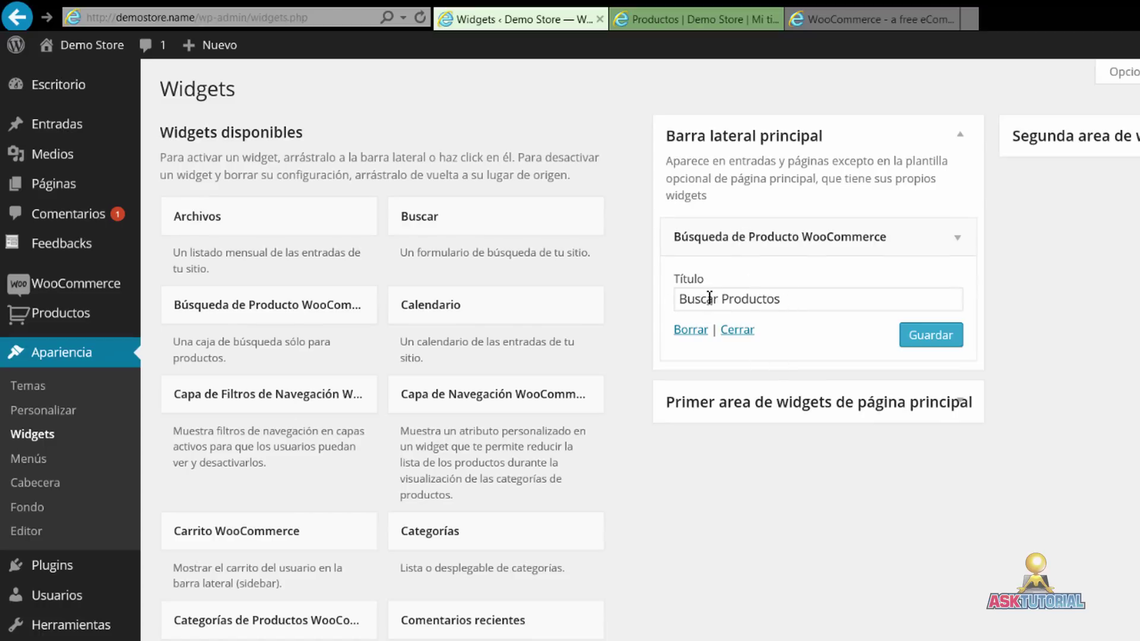
{"action": "left_click", "coordinate": [929, 340]}
{"action": "scroll", "coordinate": [735, 484], "scroll_direction": "down", "scroll_amount": 4}
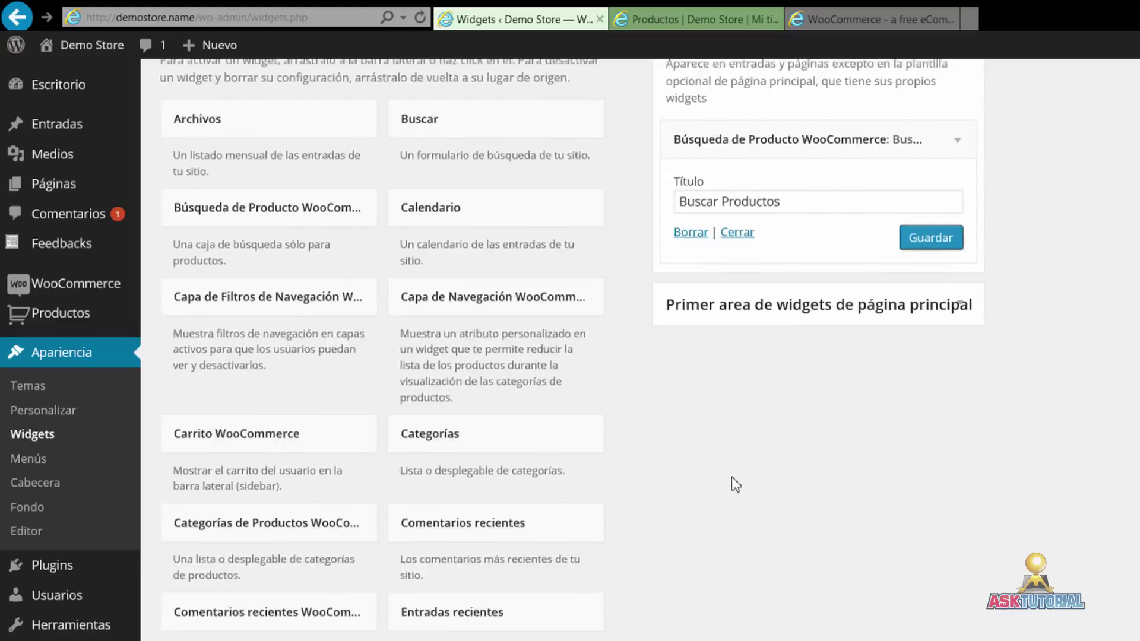
{"action": "scroll", "coordinate": [653, 464], "scroll_direction": "up", "scroll_amount": 4}
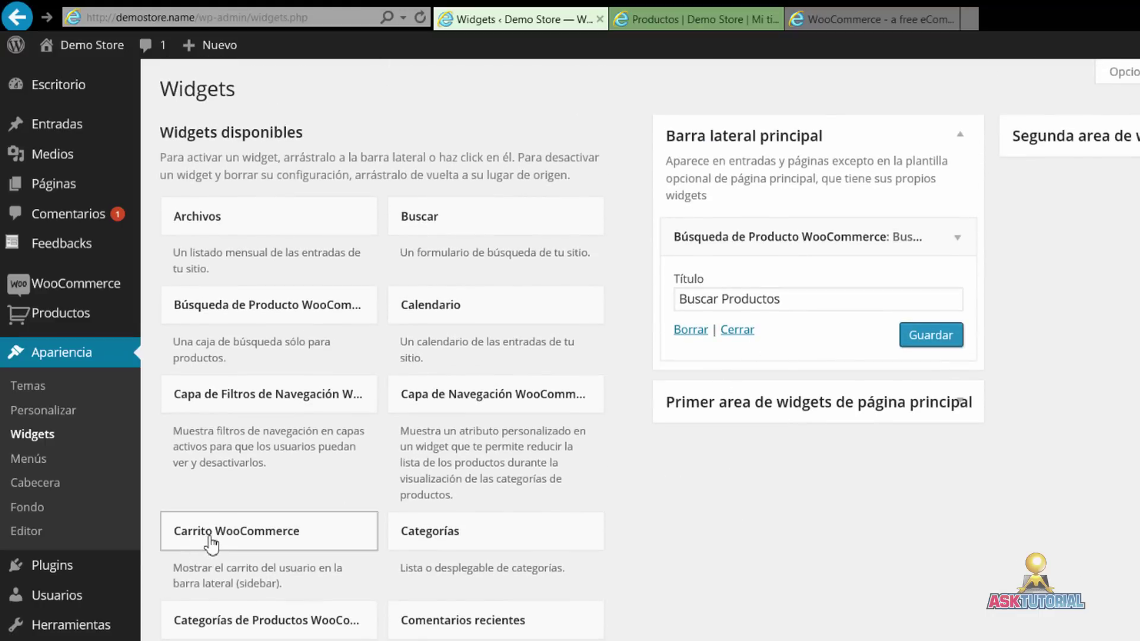
{"action": "left_click_drag", "start_coordinate": [211, 541], "coordinate": [735, 392]}
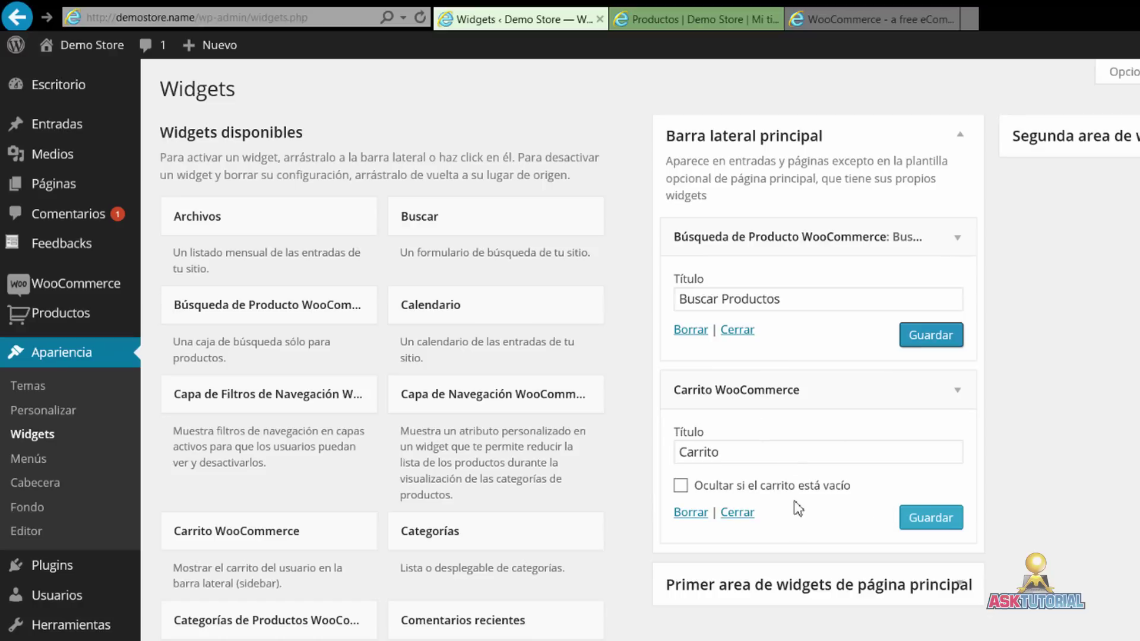
{"action": "left_click", "coordinate": [736, 511]}
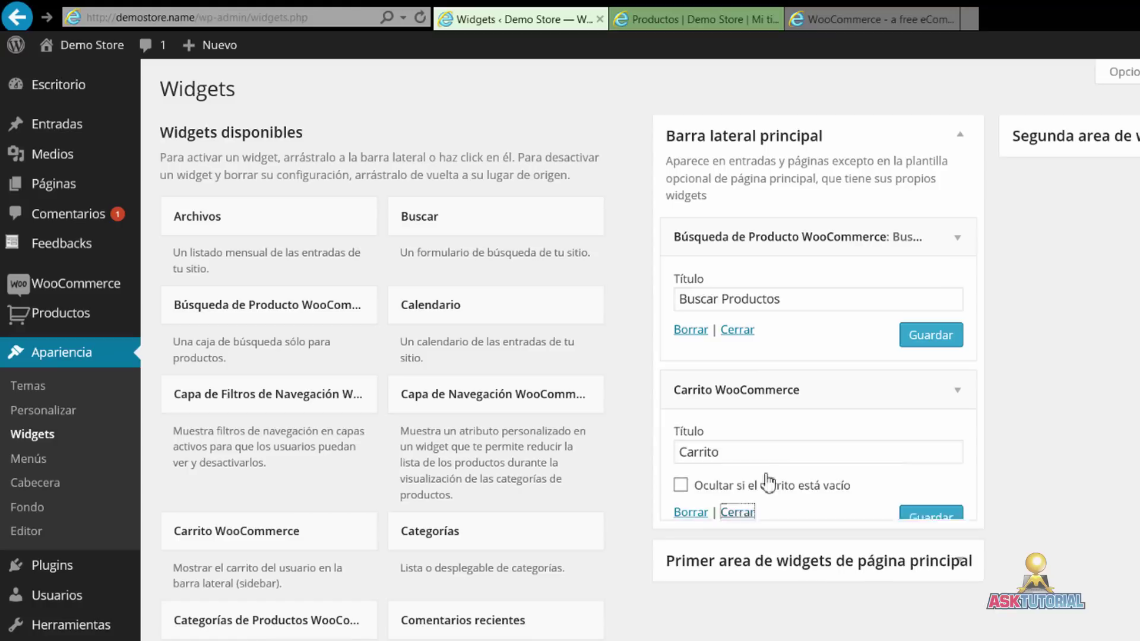
{"action": "left_click", "coordinate": [737, 330]}
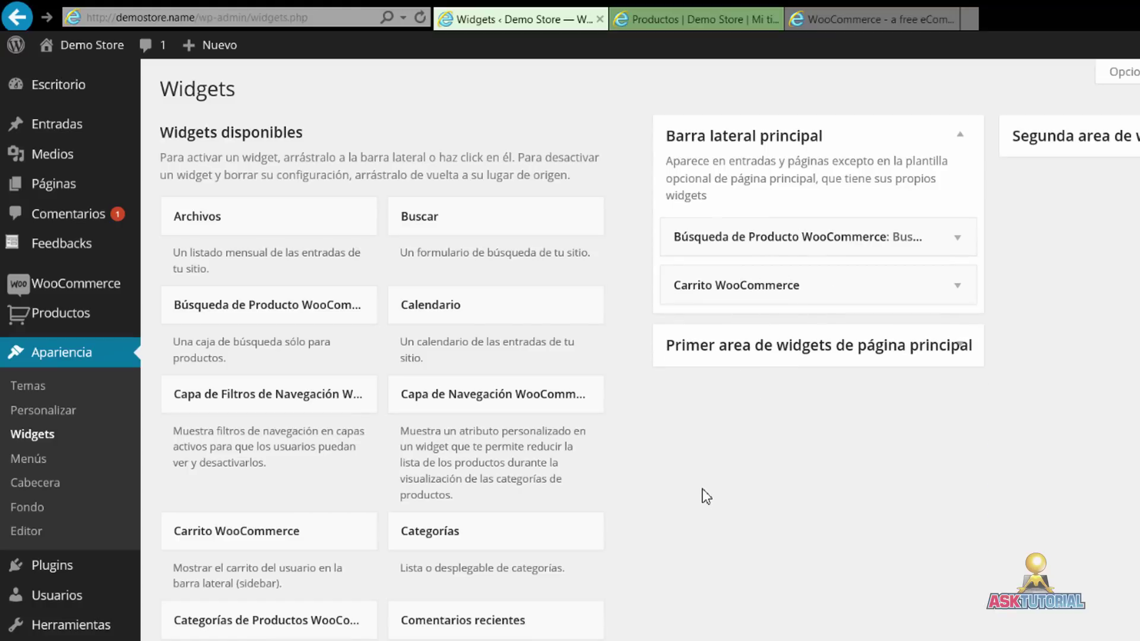
- Add the Productos Mejor Valorados WooCommerce widget below the cart widget in Barra lateral principal and collapse its settings
{"action": "scroll", "coordinate": [706, 497], "scroll_direction": "down", "scroll_amount": 9}
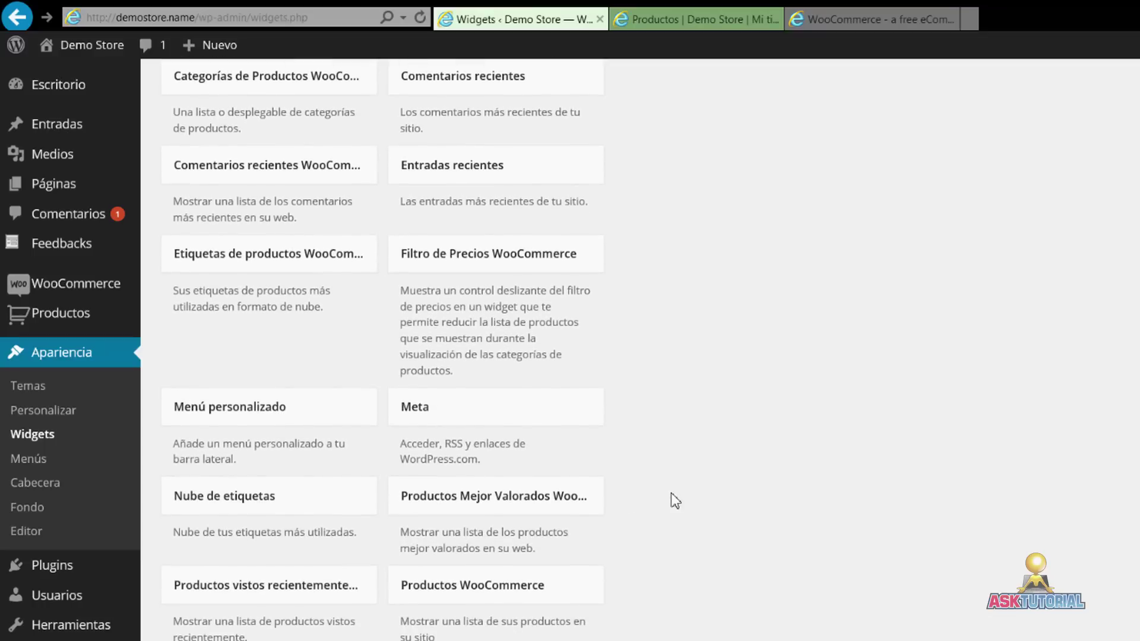
{"action": "left_click_drag", "start_coordinate": [475, 509], "coordinate": [754, 344]}
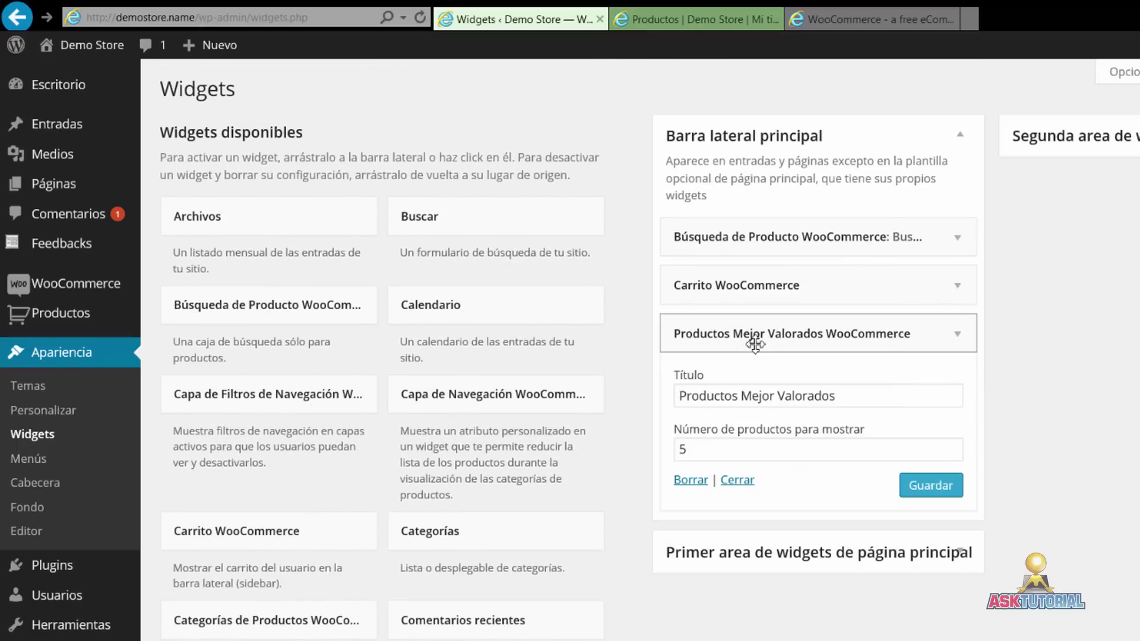
{"action": "left_click", "coordinate": [957, 334]}
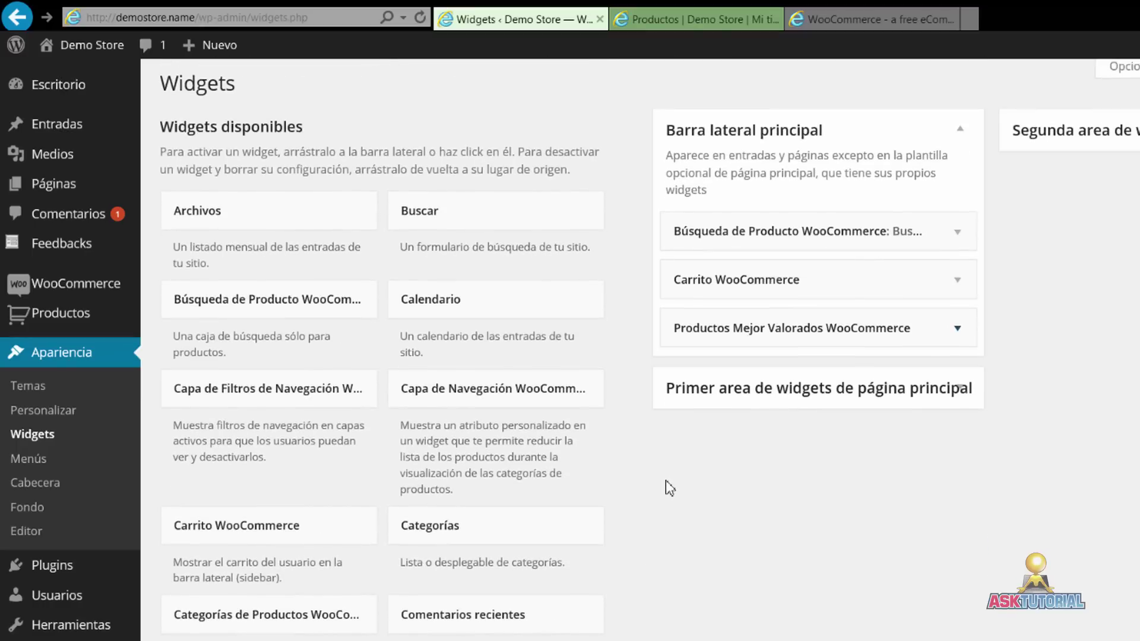
- Add the Comentarios recientes WooCommerce widget to the end of Barra lateral principal, below Productos Mejor Valorados WooCommerce
{"action": "scroll", "coordinate": [671, 488], "scroll_direction": "down", "scroll_amount": 4}
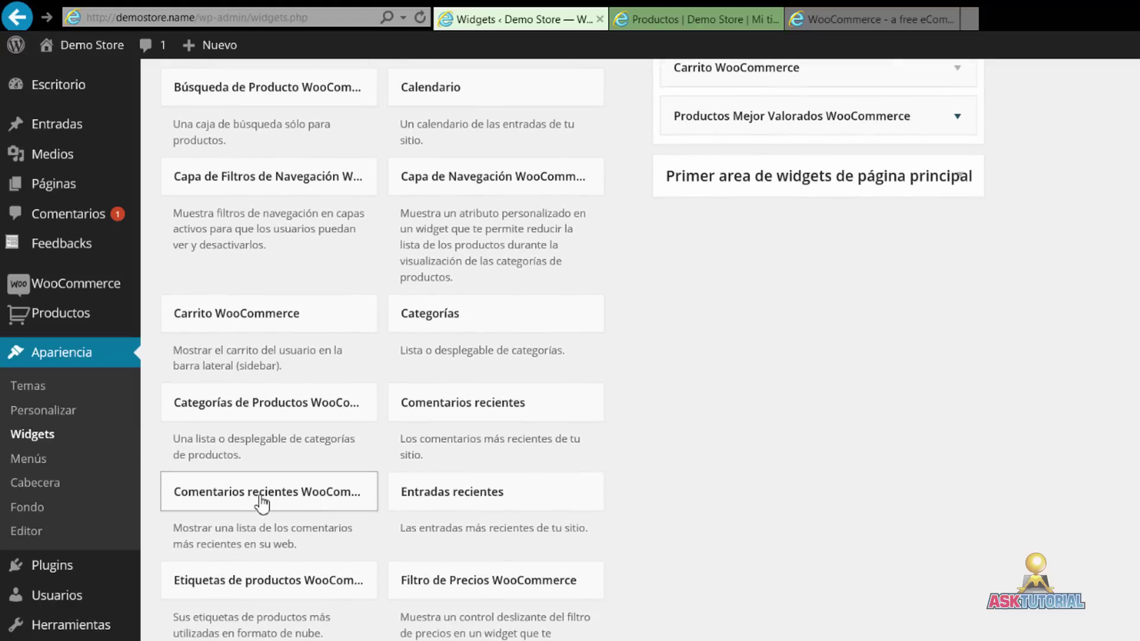
{"action": "left_click_drag", "start_coordinate": [262, 502], "coordinate": [788, 399]}
{"action": "scroll", "coordinate": [710, 471], "scroll_direction": "up", "scroll_amount": 4}
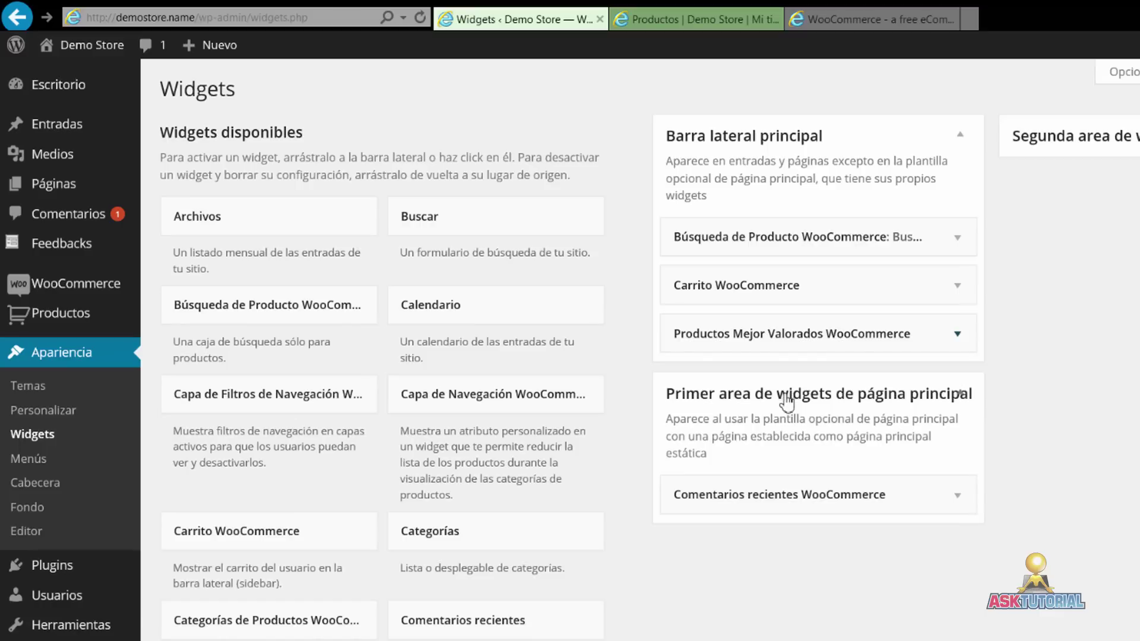
{"action": "left_click_drag", "start_coordinate": [778, 494], "coordinate": [781, 385]}
- Check the storefront's sidebar, and set the Comentarios recientes WooCommerce widget to show 3 comments, saving the widget
{"action": "left_click", "coordinate": [957, 382]}
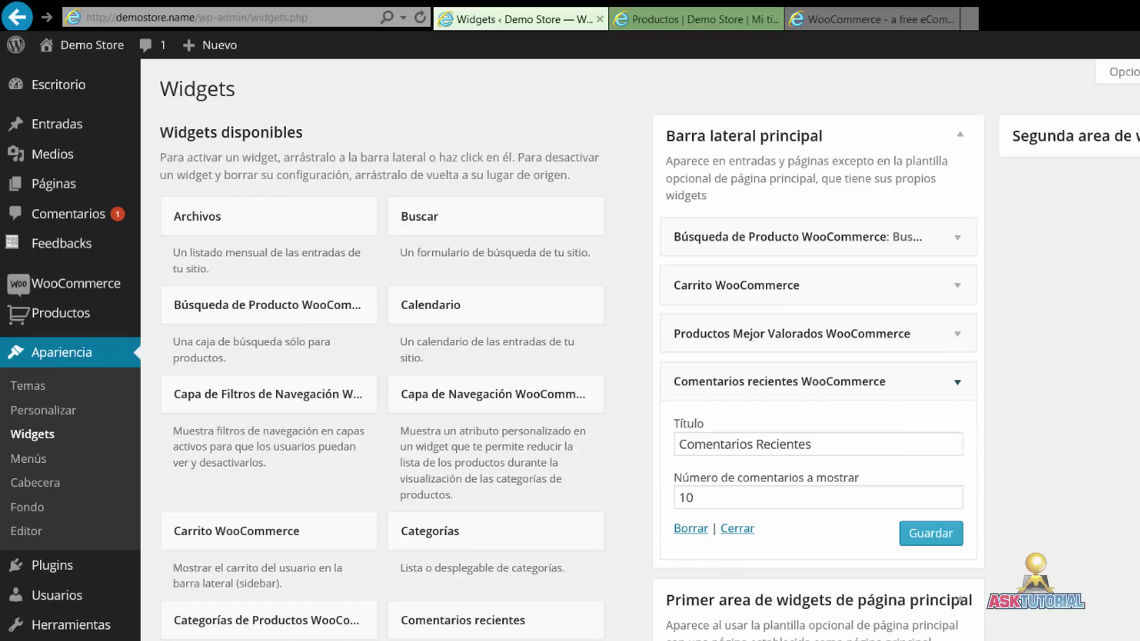
{"action": "left_click", "coordinate": [683, 19]}
{"action": "scroll", "coordinate": [962, 472], "scroll_direction": "down", "scroll_amount": 5}
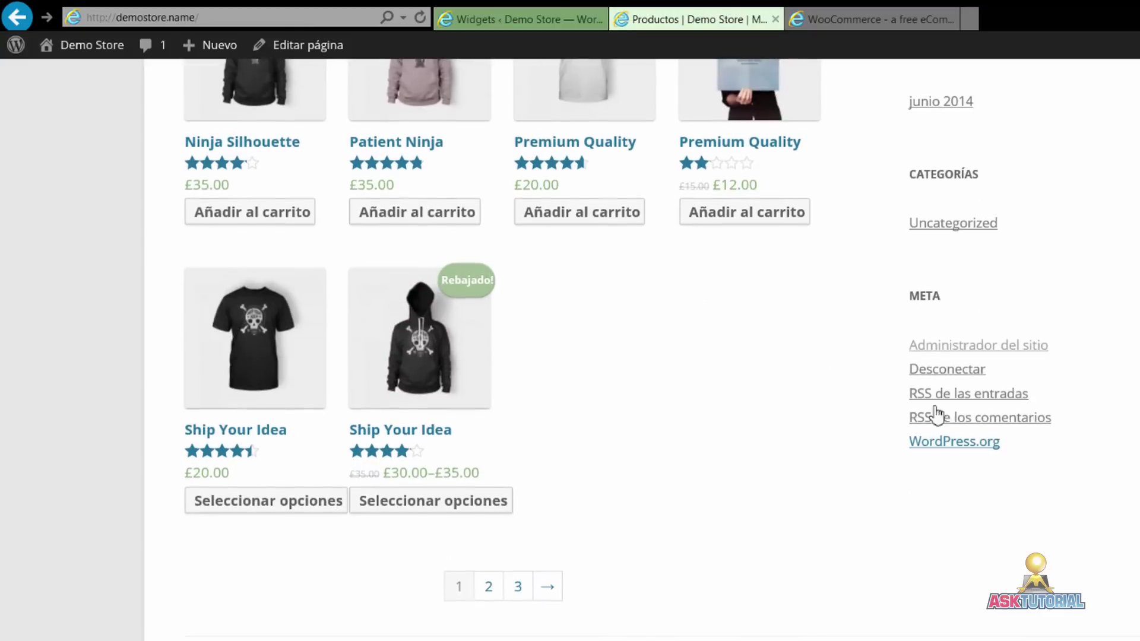
{"action": "key", "text": "ctrl+shift+Tab"}
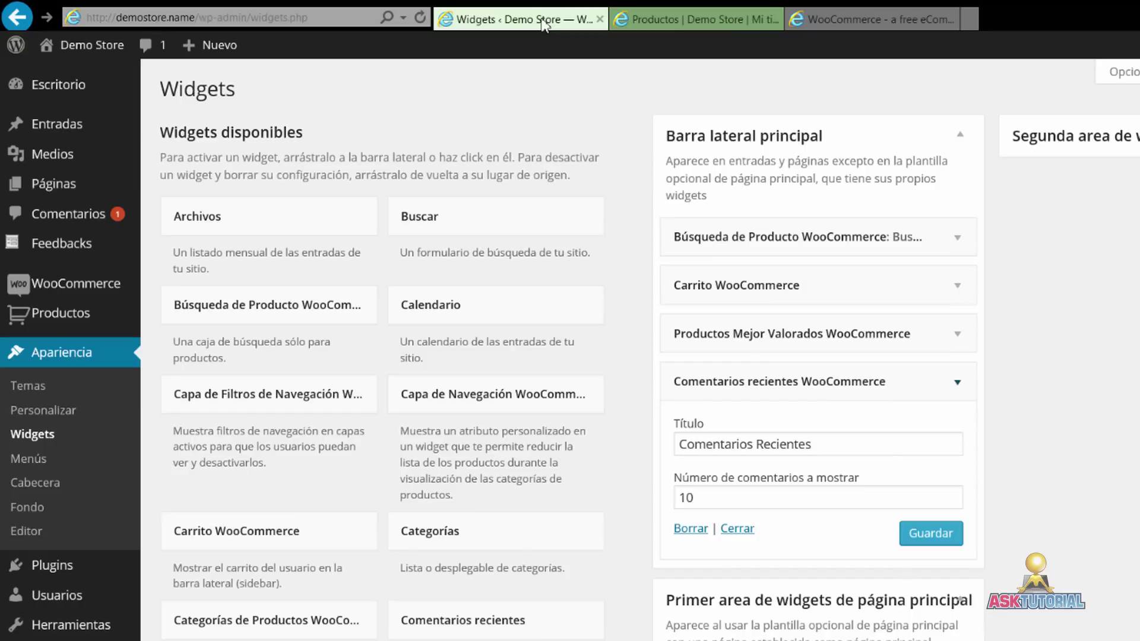
{"action": "double_click", "coordinate": [700, 499]}
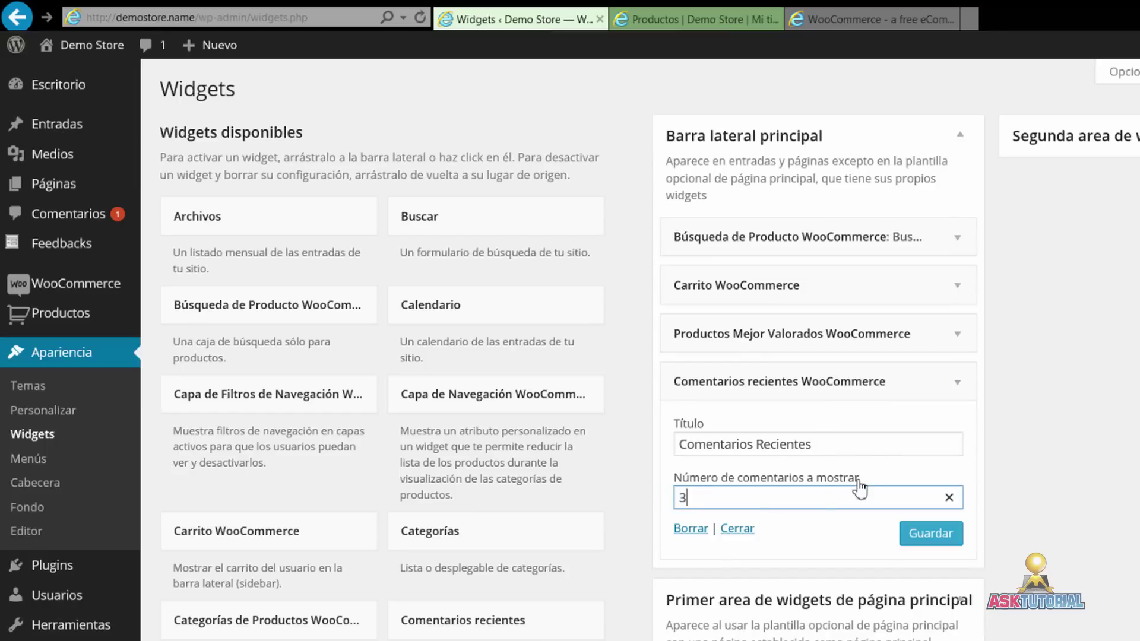
{"action": "left_click", "coordinate": [927, 537]}
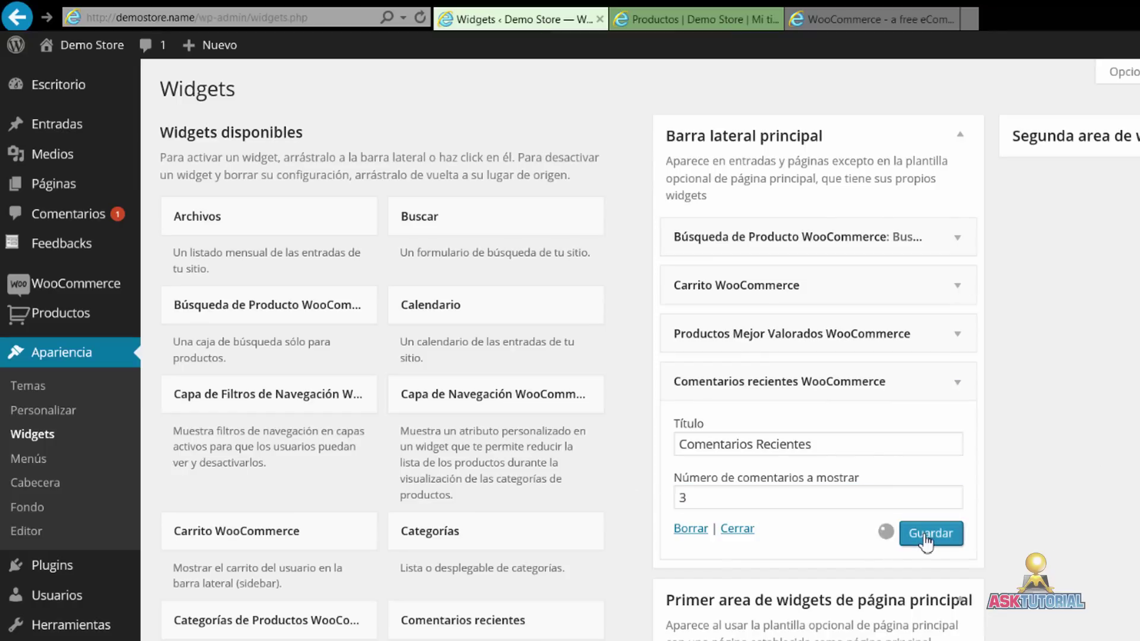
{"action": "left_click", "coordinate": [957, 382]}
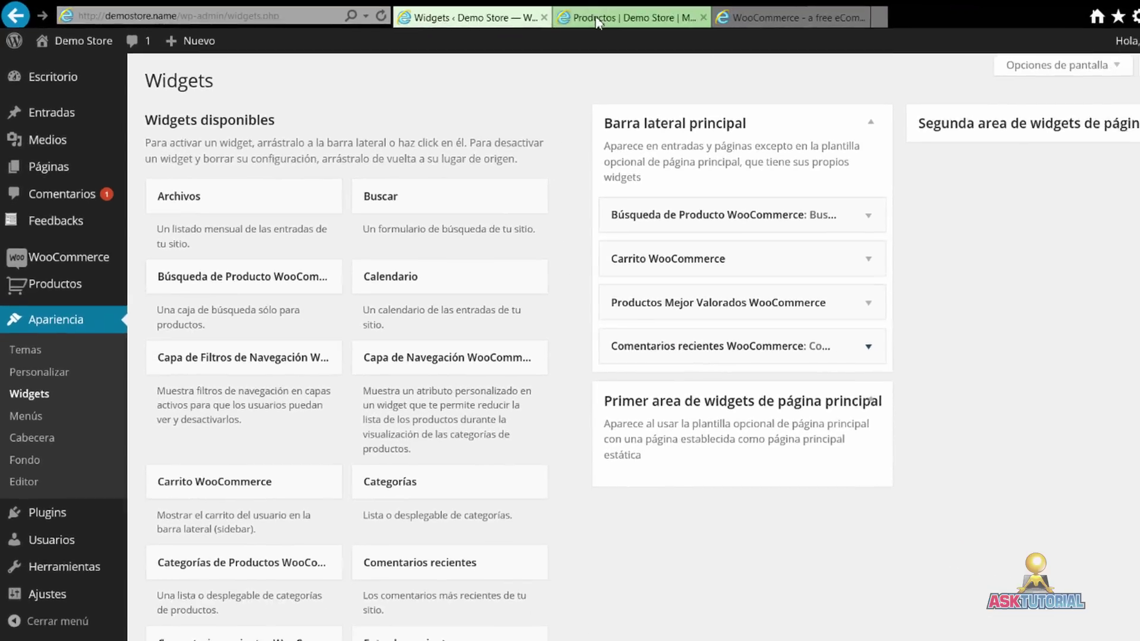
- Reload the storefront's front page and examine its sidebar from the product search down to the recent comments
{"action": "left_click", "coordinate": [597, 23]}
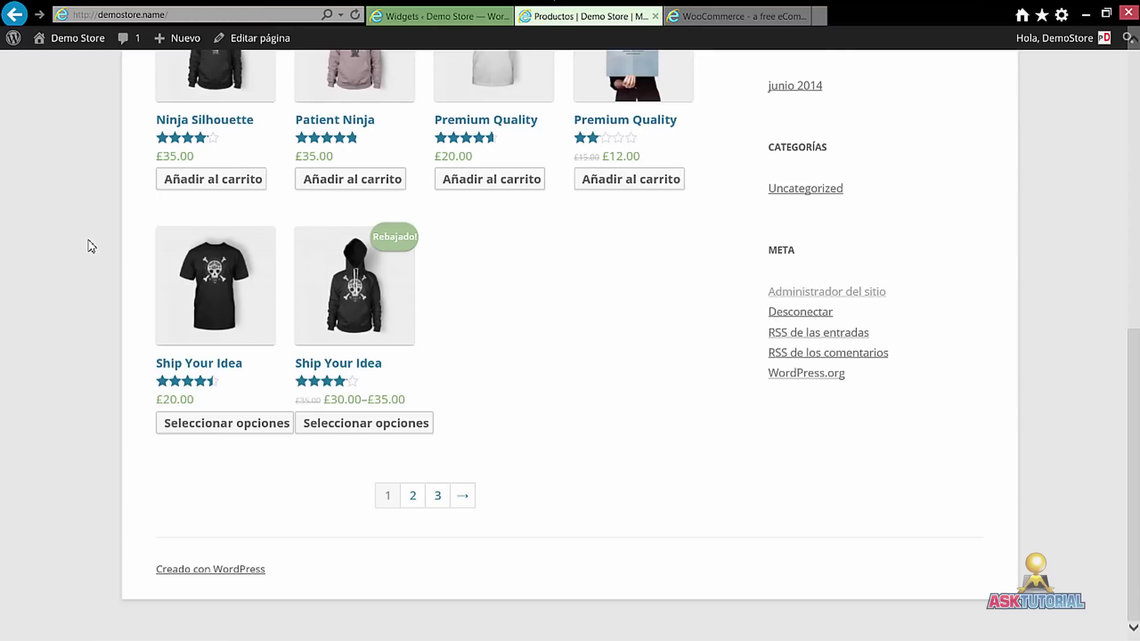
{"action": "scroll", "coordinate": [92, 240], "scroll_direction": "up", "scroll_amount": 10}
{"action": "scroll", "coordinate": [92, 241], "scroll_direction": "up", "scroll_amount": 1}
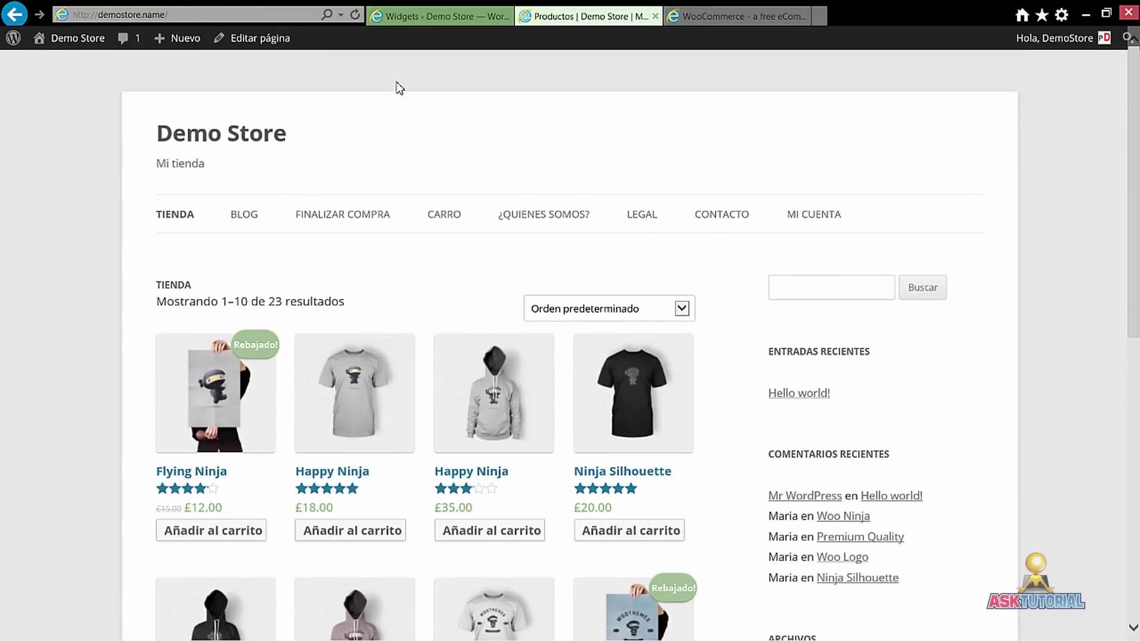
{"action": "left_click", "coordinate": [355, 15]}
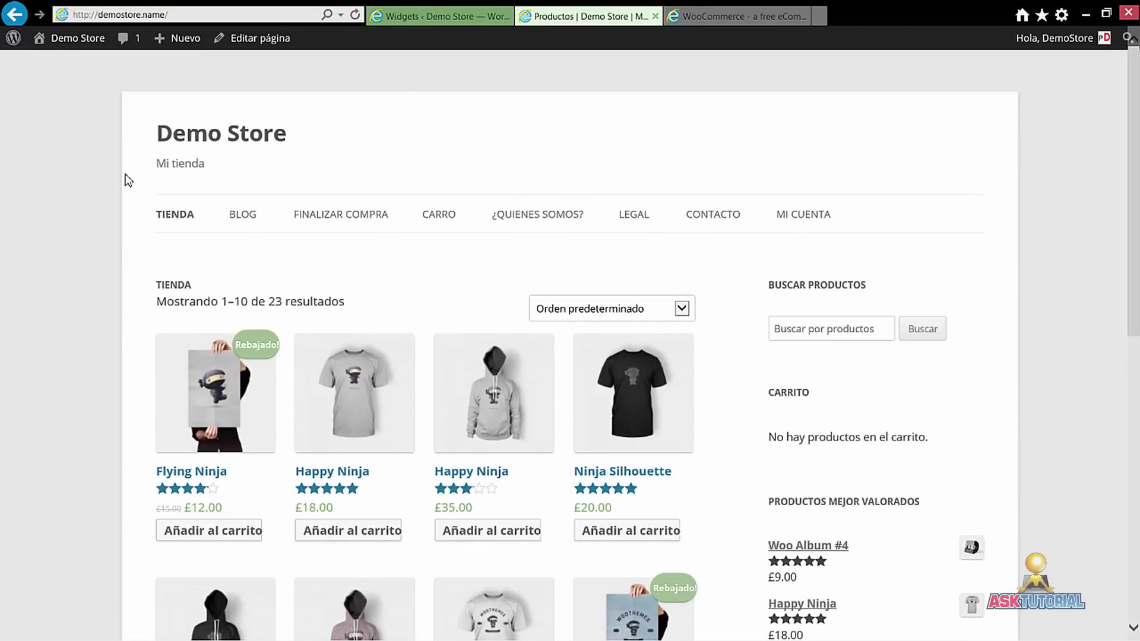
{"action": "scroll", "coordinate": [95, 176], "scroll_direction": "down", "scroll_amount": 7}
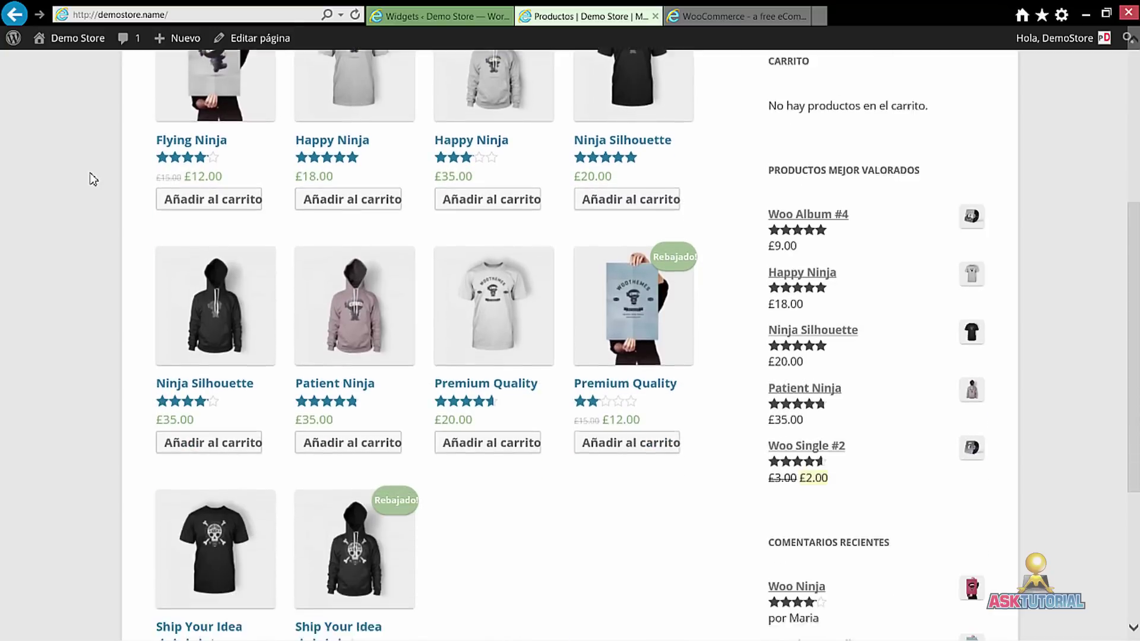
- Add the £18 Happy Ninja T-shirt and the £20 Ninja Silhouette T-shirt to the cart from the storefront's product grid
{"action": "scroll", "coordinate": [90, 177], "scroll_direction": "down", "scroll_amount": 2}
{"action": "scroll", "coordinate": [89, 176], "scroll_direction": "up", "scroll_amount": 7}
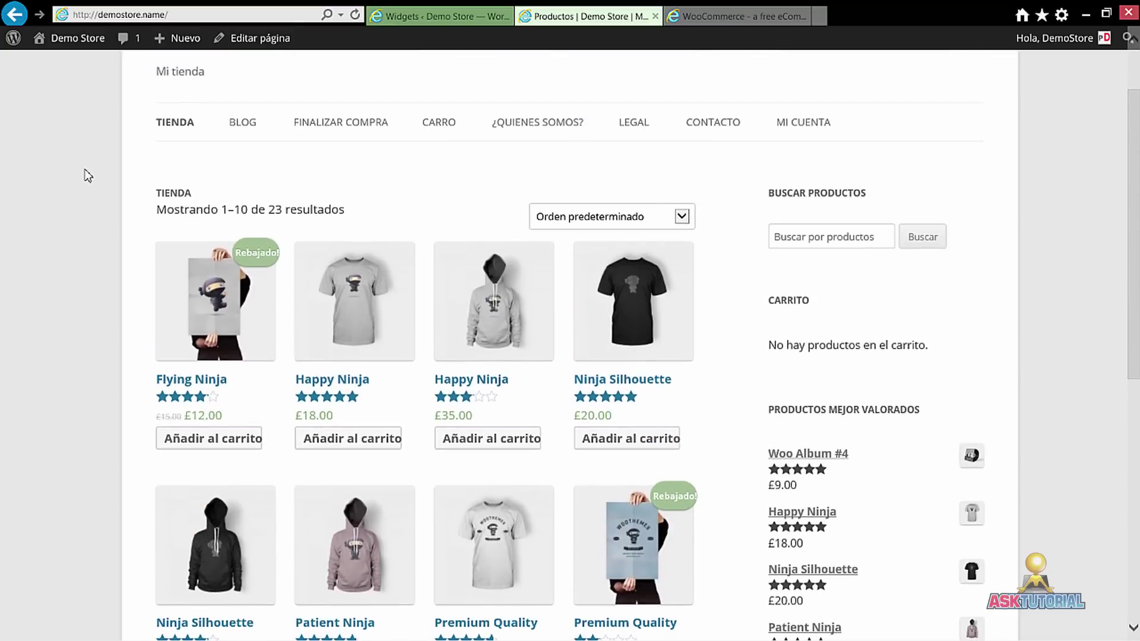
{"action": "left_click", "coordinate": [311, 440]}
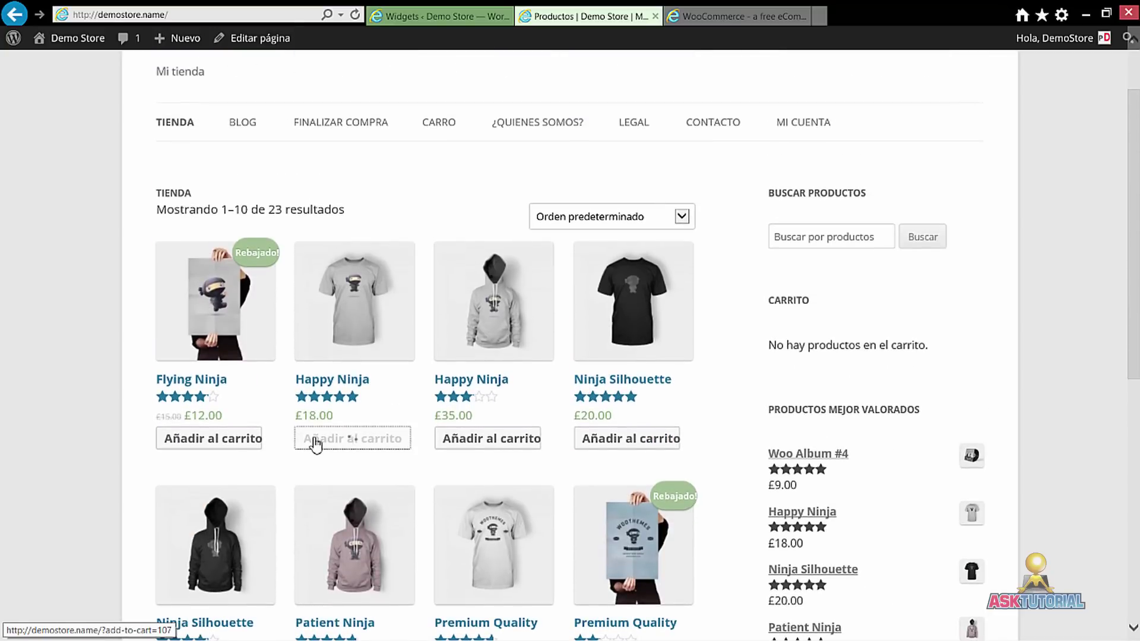
{"action": "left_click", "coordinate": [602, 444]}
{"action": "scroll", "coordinate": [778, 427], "scroll_direction": "down", "scroll_amount": 2}
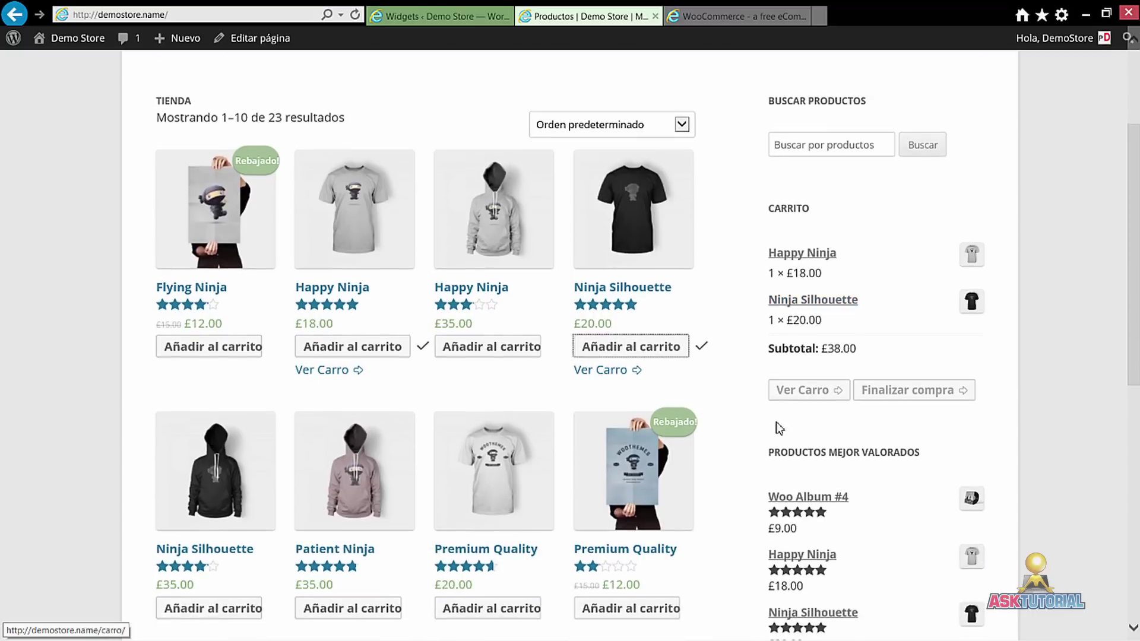
- Open the full cart page from the sidebar cart and review its product lines, coupon option and order totals
{"action": "left_click", "coordinate": [805, 391]}
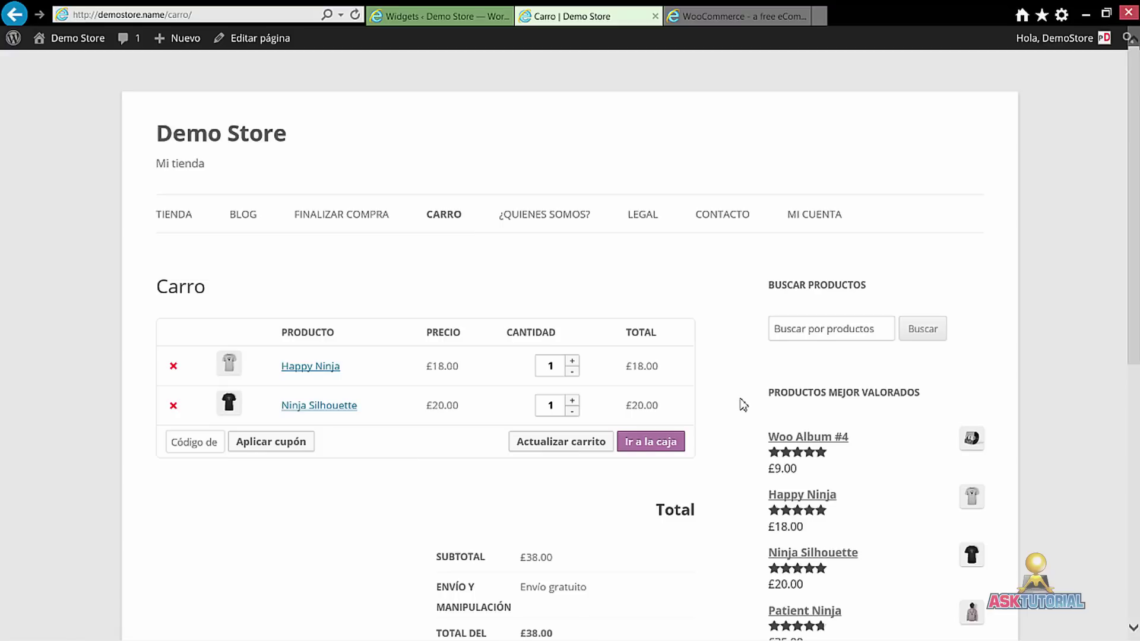
{"action": "scroll", "coordinate": [350, 412], "scroll_direction": "down", "scroll_amount": 3}
{"action": "scroll", "coordinate": [350, 412], "scroll_direction": "up", "scroll_amount": 2}
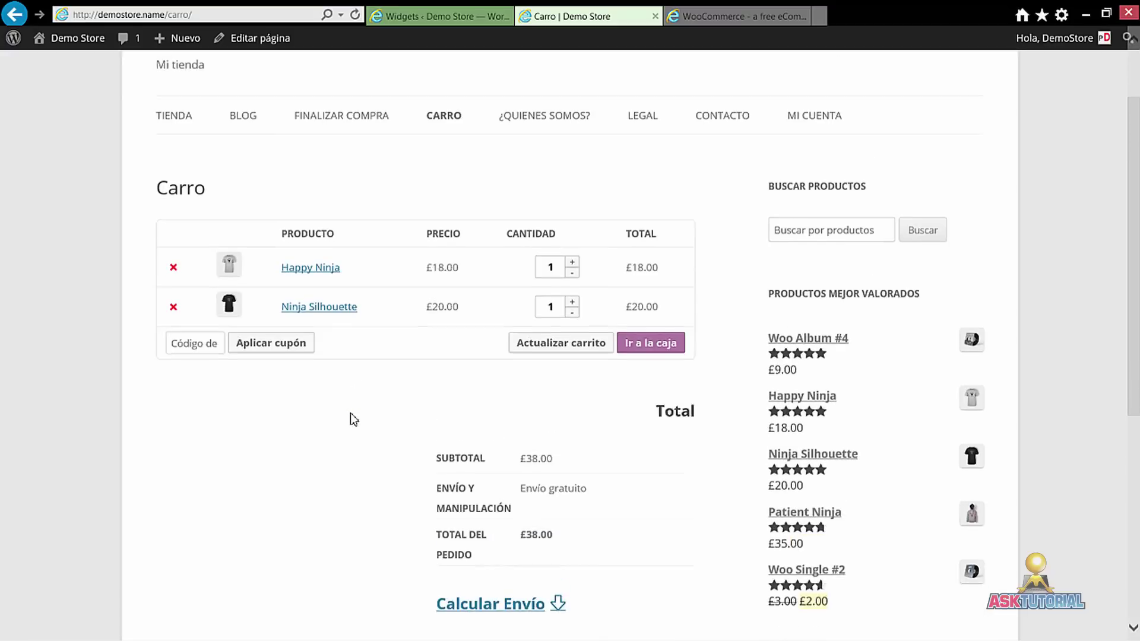
{"action": "scroll", "coordinate": [356, 415], "scroll_direction": "down", "scroll_amount": 1}
- Proceed from the cart to checkout and examine the billing form, order summary and payment methods
{"action": "left_click", "coordinate": [651, 352]}
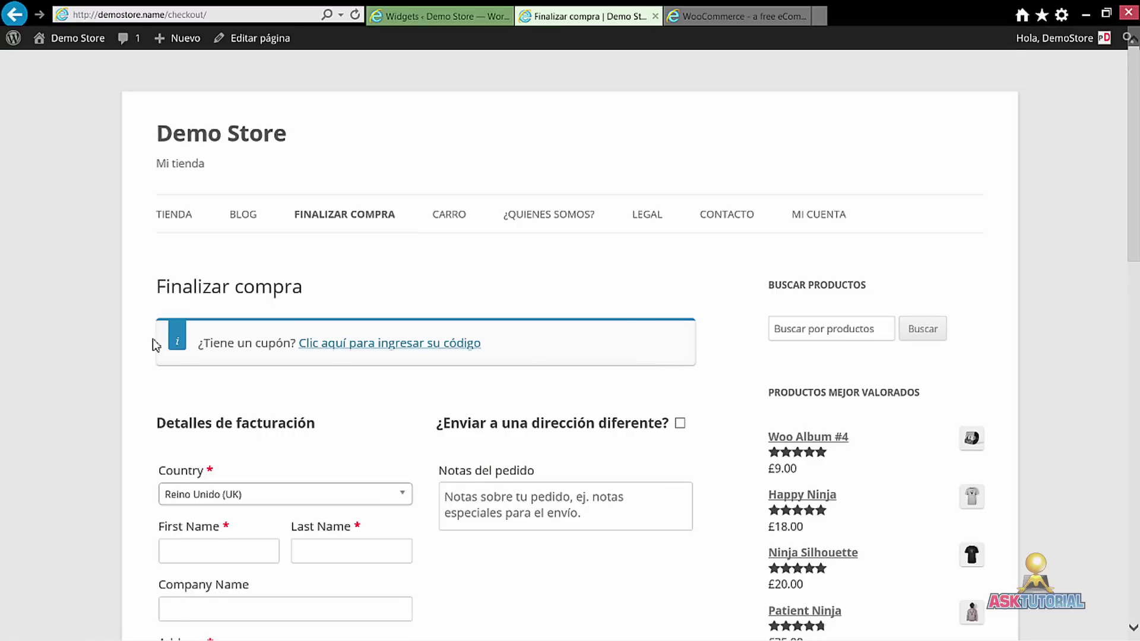
{"action": "scroll", "coordinate": [130, 336], "scroll_direction": "down", "scroll_amount": 6}
{"action": "scroll", "coordinate": [127, 335], "scroll_direction": "down", "scroll_amount": 9}
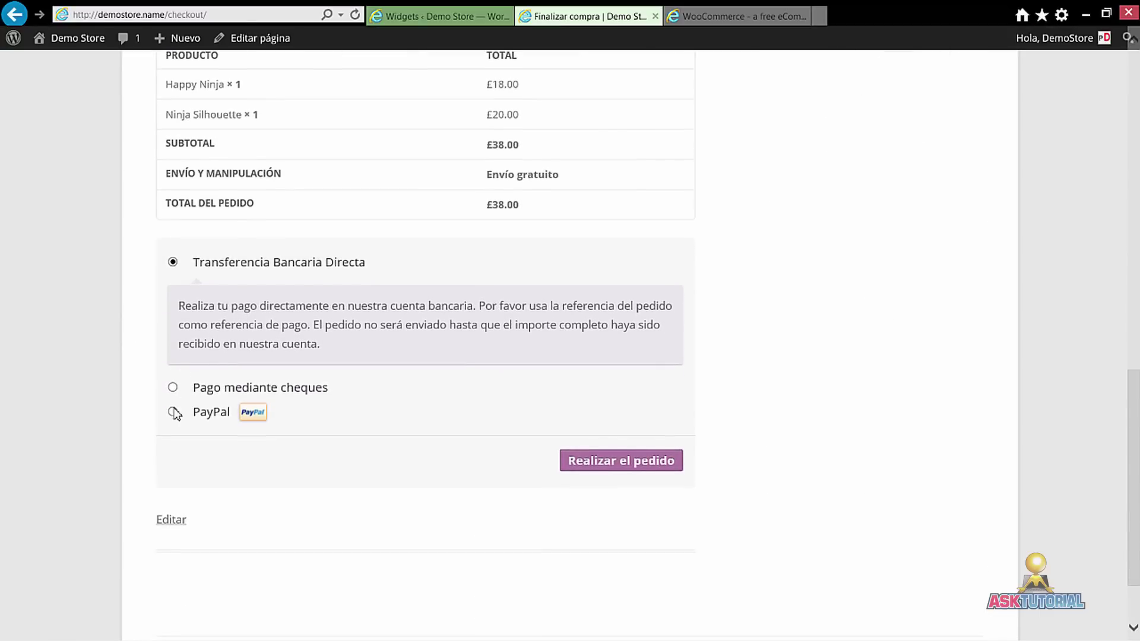
{"action": "scroll", "coordinate": [178, 432], "scroll_direction": "up", "scroll_amount": 15}
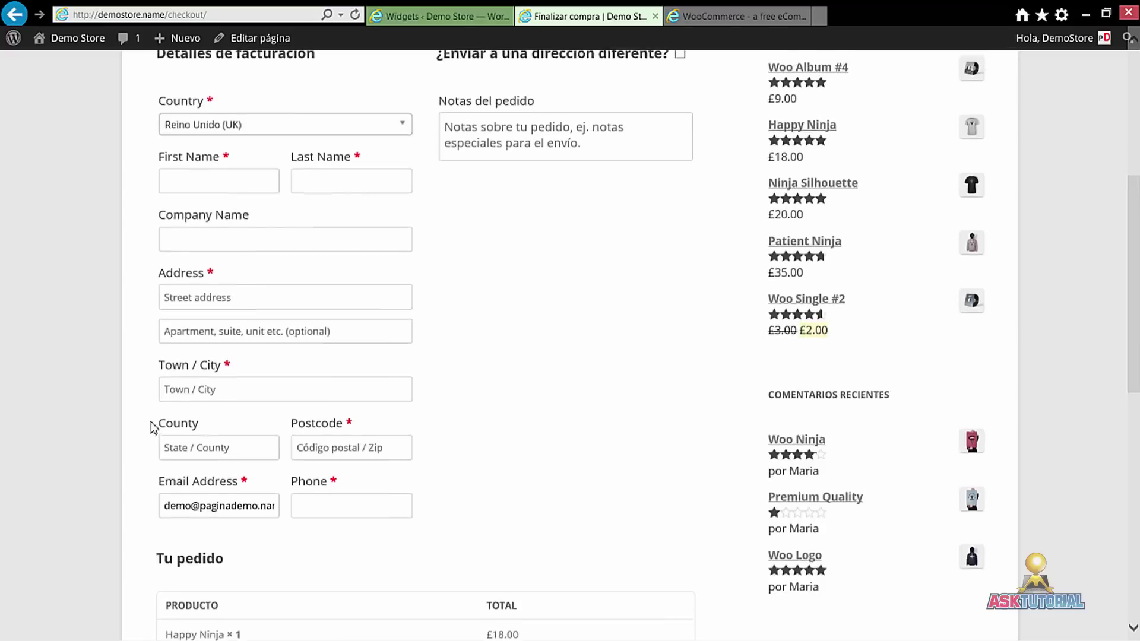
- Return to the Tienda page and examine how its product rows are filled, alongside the sidebar and the pagination
{"action": "left_click", "coordinate": [174, 221]}
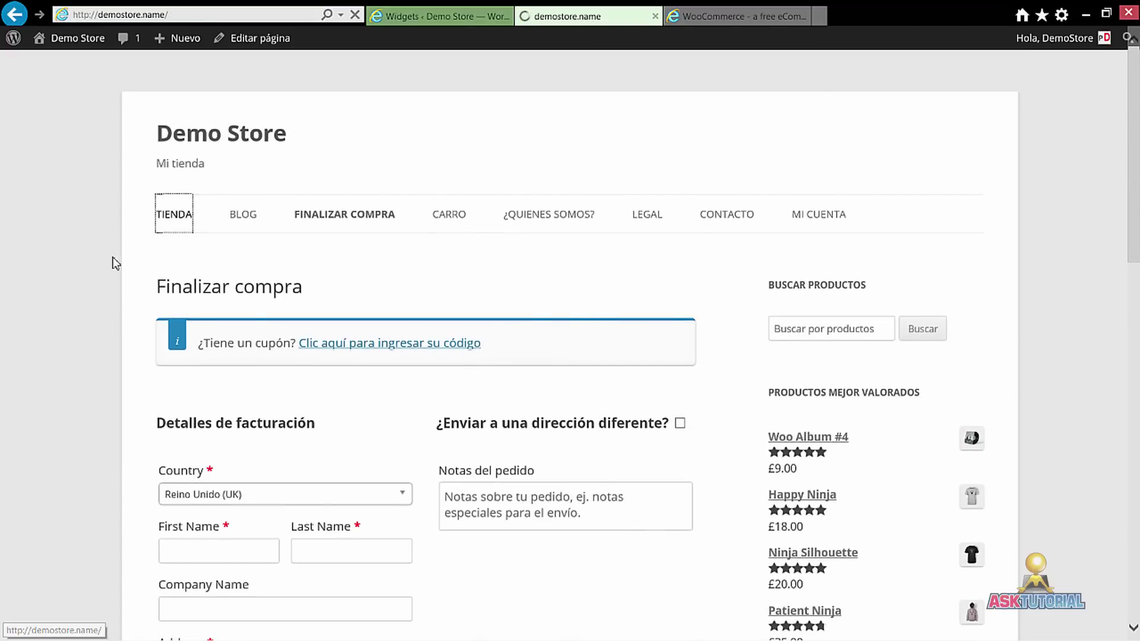
{"action": "scroll", "coordinate": [64, 333], "scroll_direction": "down", "scroll_amount": 3}
{"action": "scroll", "coordinate": [62, 333], "scroll_direction": "up", "scroll_amount": 5}
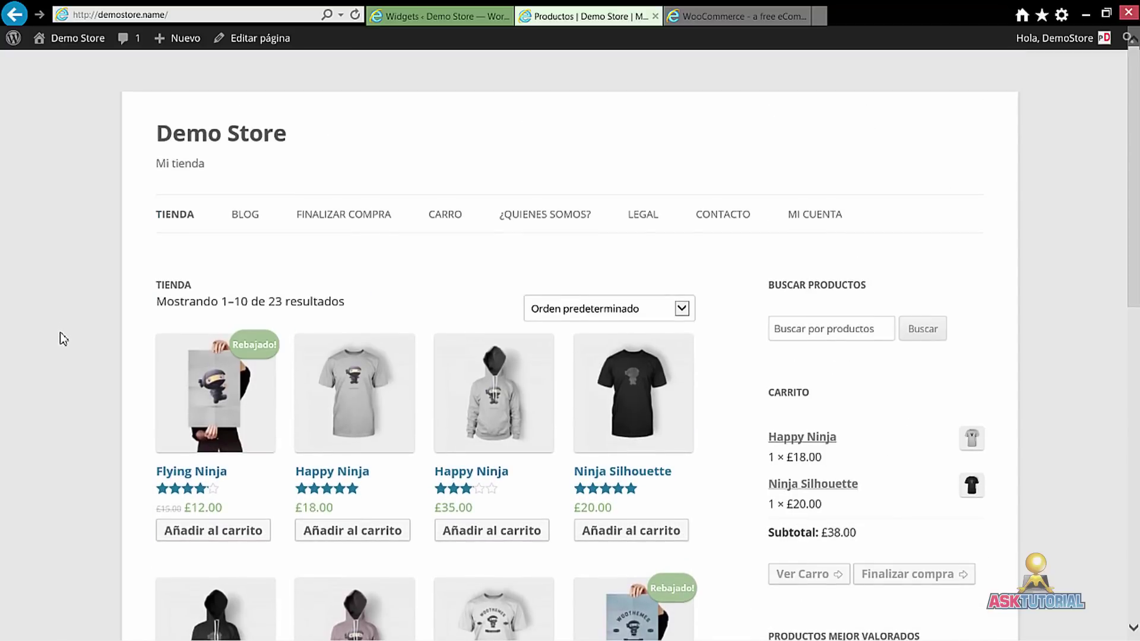
{"action": "scroll", "coordinate": [61, 336], "scroll_direction": "down", "scroll_amount": 6}
{"action": "scroll", "coordinate": [63, 339], "scroll_direction": "down", "scroll_amount": 4}
{"action": "scroll", "coordinate": [63, 340], "scroll_direction": "up", "scroll_amount": 7}
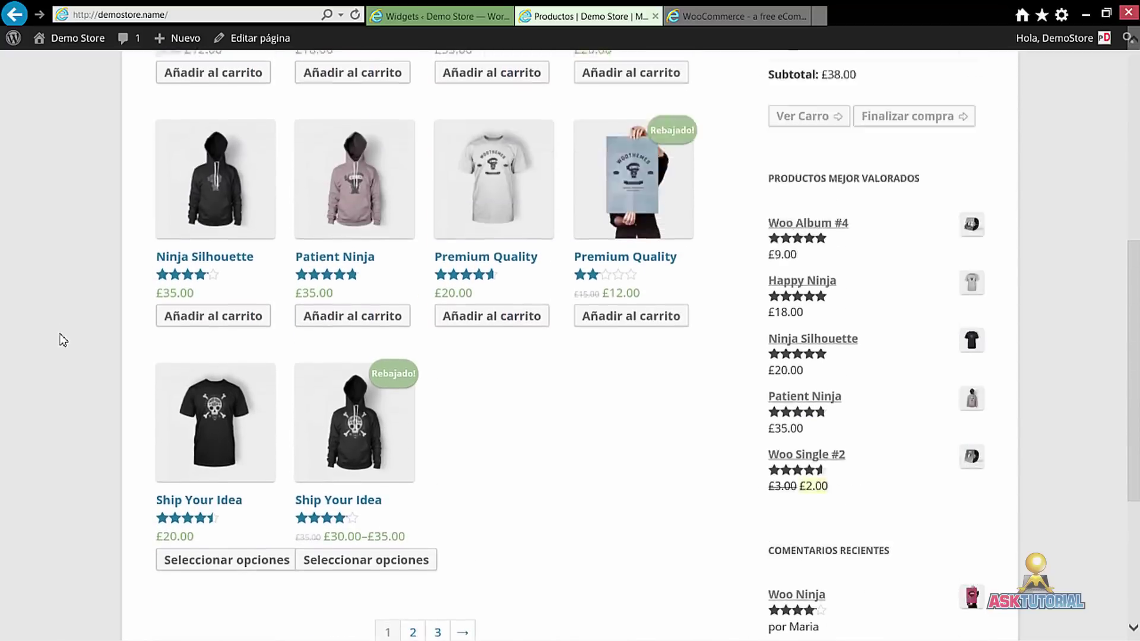
{"action": "scroll", "coordinate": [62, 340], "scroll_direction": "up", "scroll_amount": 3}
{"action": "scroll", "coordinate": [61, 339], "scroll_direction": "down", "scroll_amount": 5}
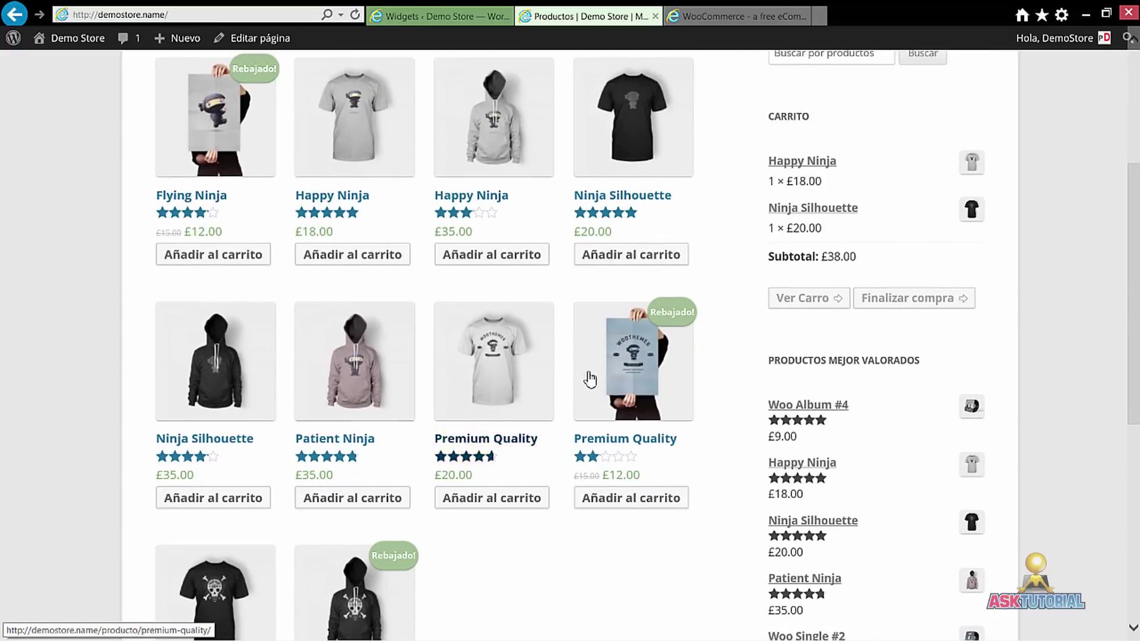
{"action": "scroll", "coordinate": [389, 463], "scroll_direction": "down", "scroll_amount": 3}
{"action": "scroll", "coordinate": [440, 394], "scroll_direction": "up", "scroll_amount": 8}
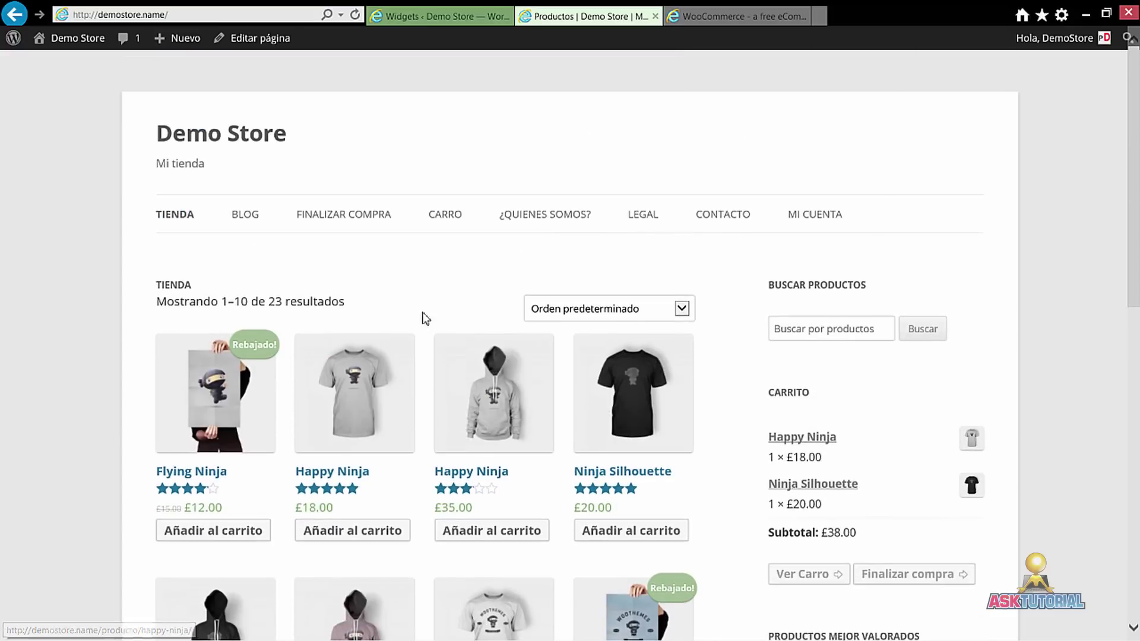
{"action": "scroll", "coordinate": [517, 446], "scroll_direction": "down", "scroll_amount": 6}
{"action": "scroll", "coordinate": [506, 484], "scroll_direction": "down", "scroll_amount": 2}
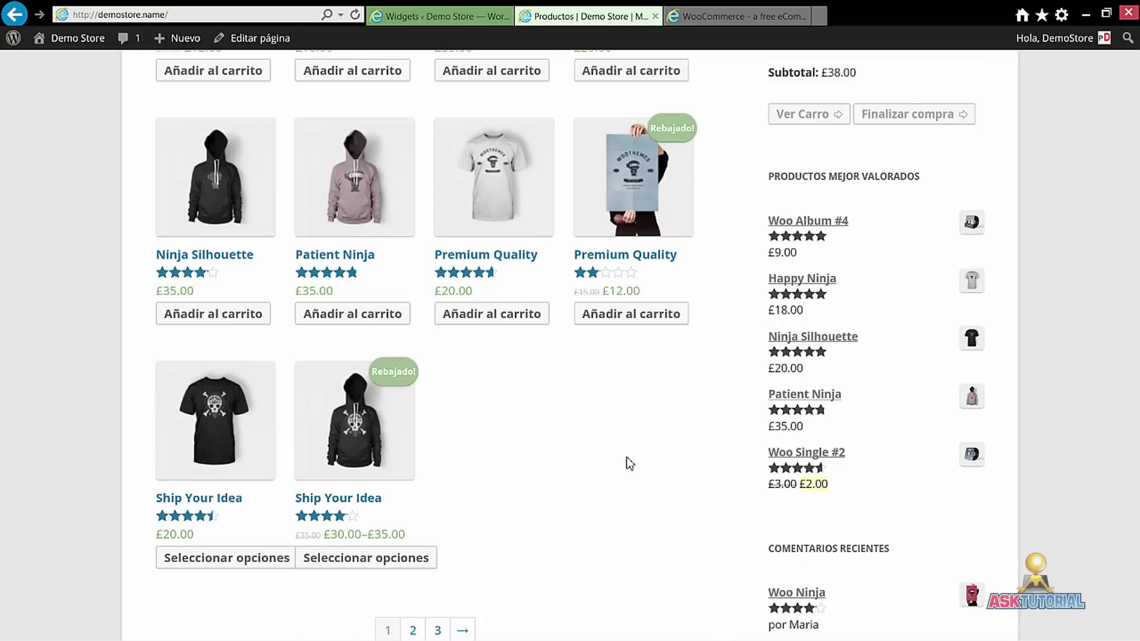
- In the WordPress Lectura settings, set the maximum number of entries shown on the site to 12 and save the changes
{"action": "left_click", "coordinate": [430, 18]}
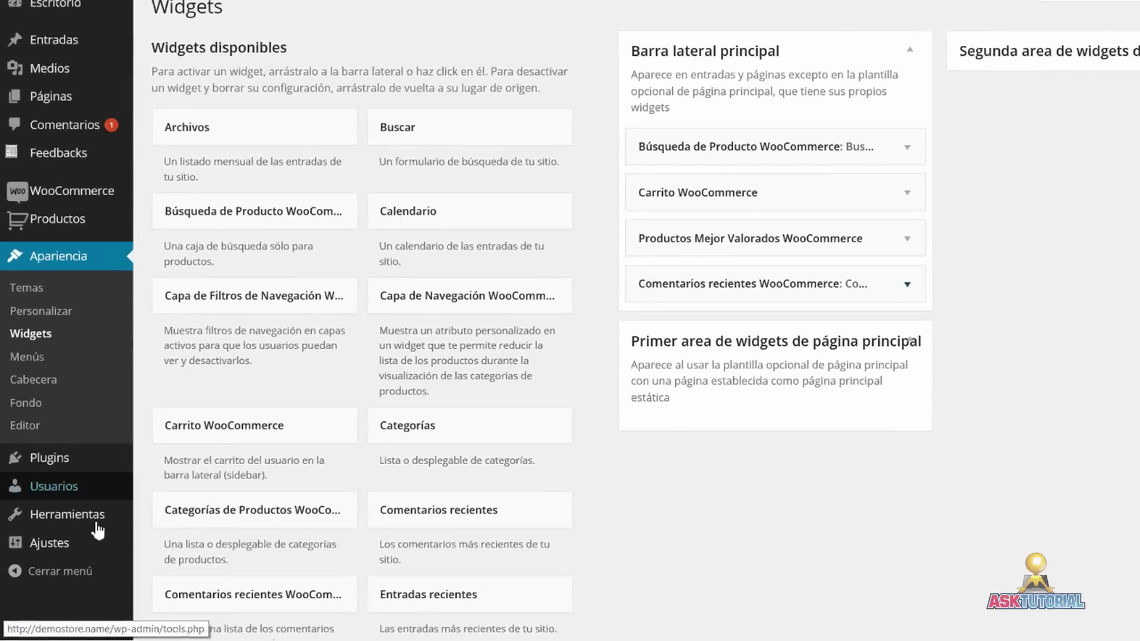
{"action": "mouse_move", "coordinate": [66, 553]}
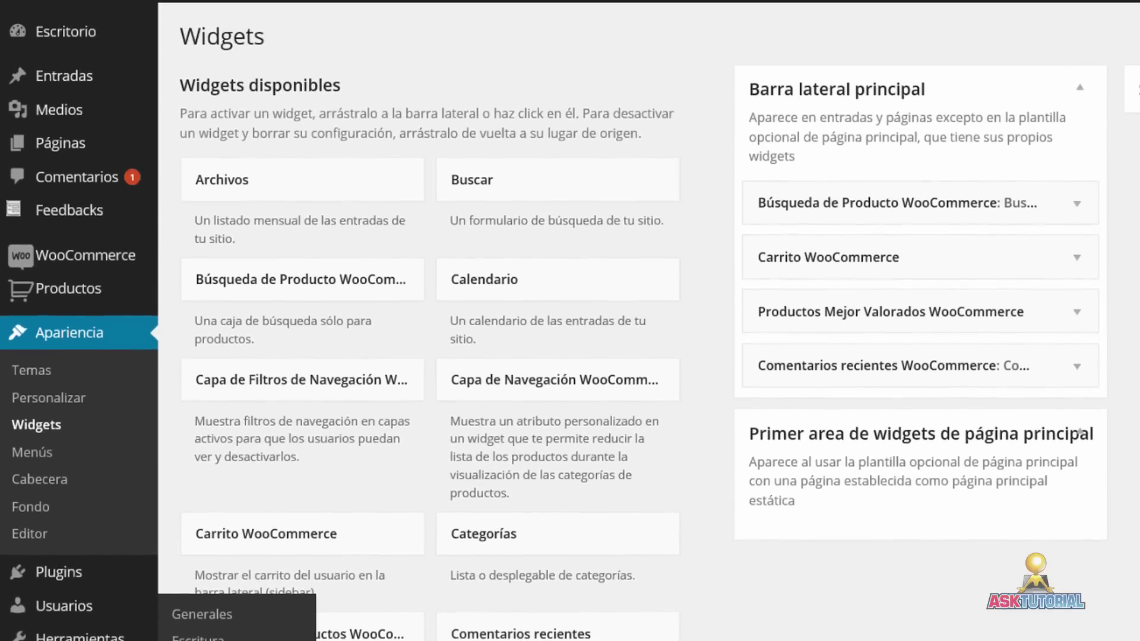
{"action": "left_click", "coordinate": [210, 570]}
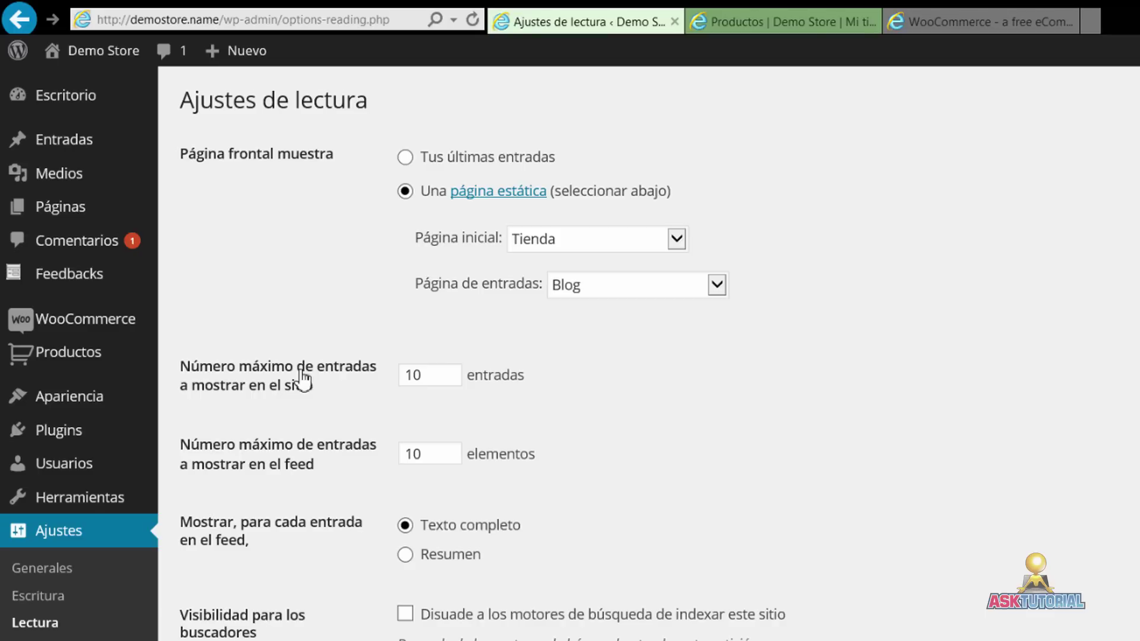
{"action": "left_click", "coordinate": [378, 379]}
{"action": "type", "text": "12"}
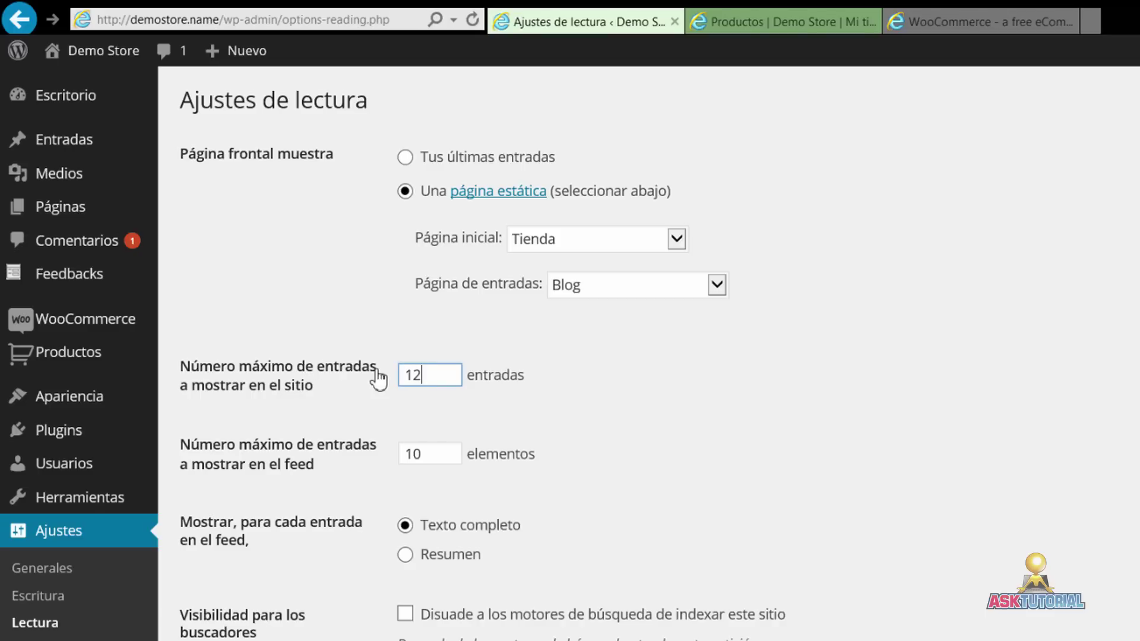
{"action": "left_click", "coordinate": [191, 528]}
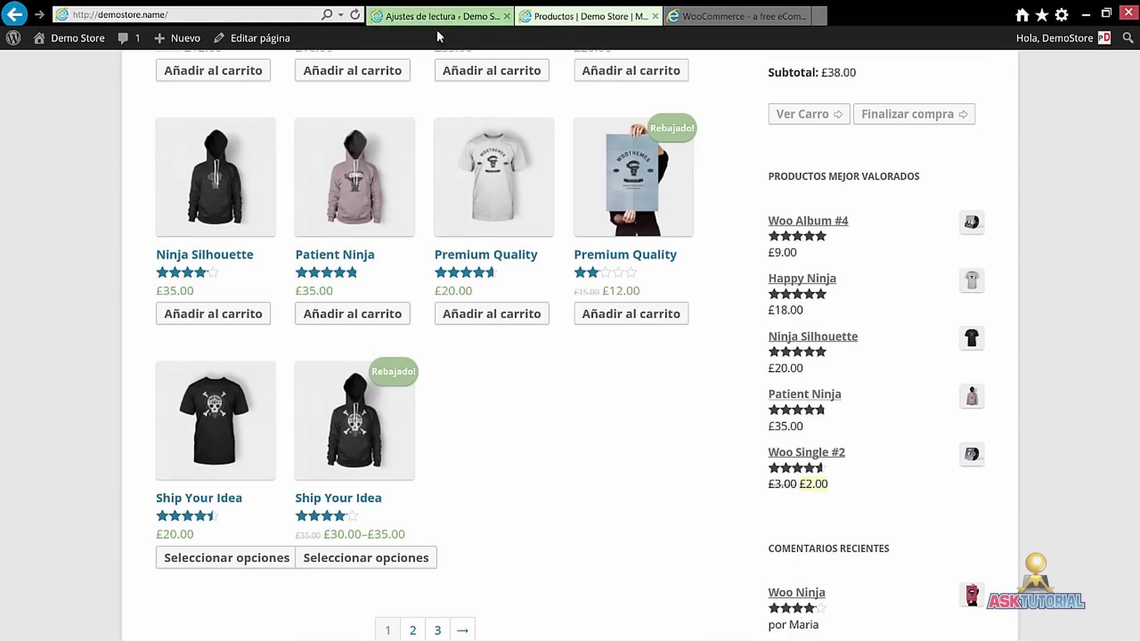
- Reload the storefront's front page and examine the last product row, the pagination and the sidebar's length
{"action": "key", "text": "F5"}
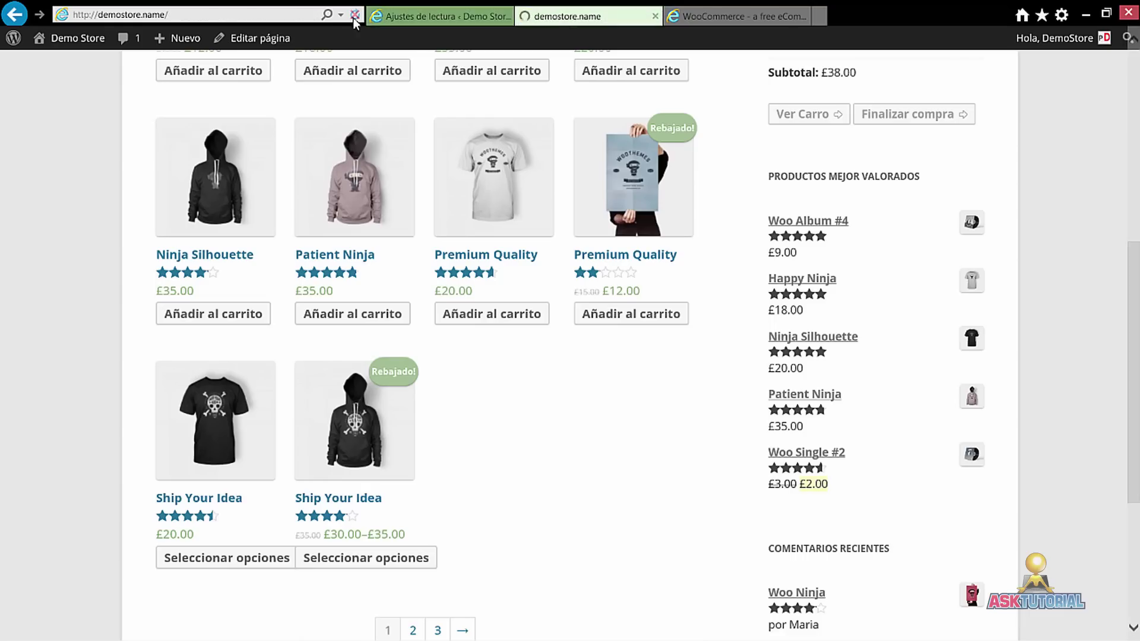
{"action": "scroll", "coordinate": [98, 257], "scroll_direction": "down", "scroll_amount": 3}
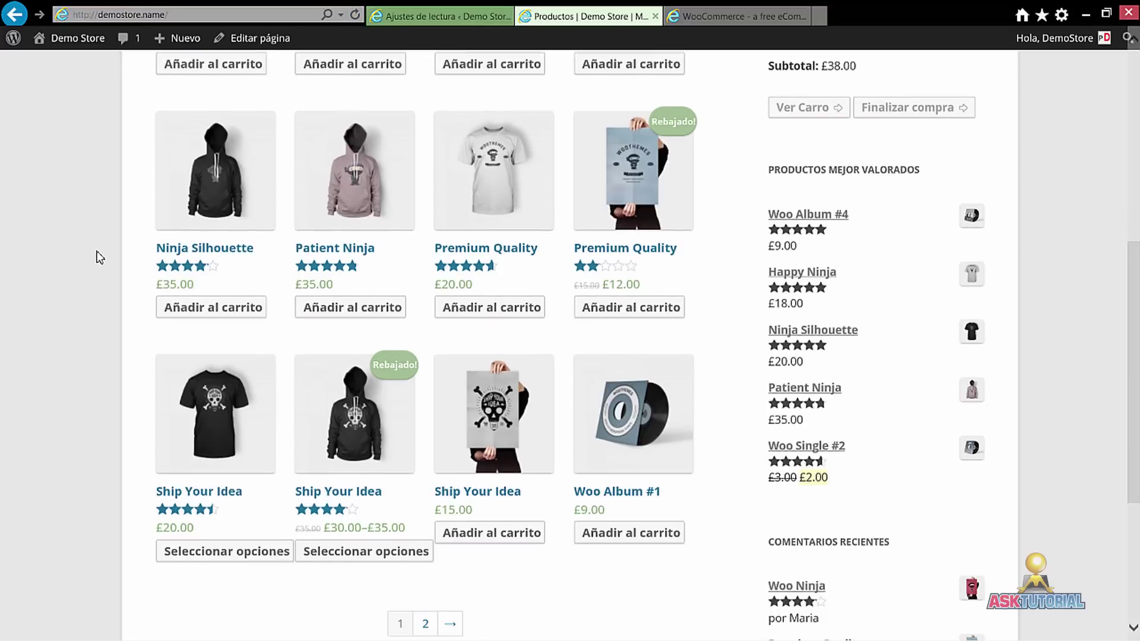
{"action": "scroll", "coordinate": [98, 256], "scroll_direction": "up", "scroll_amount": 6}
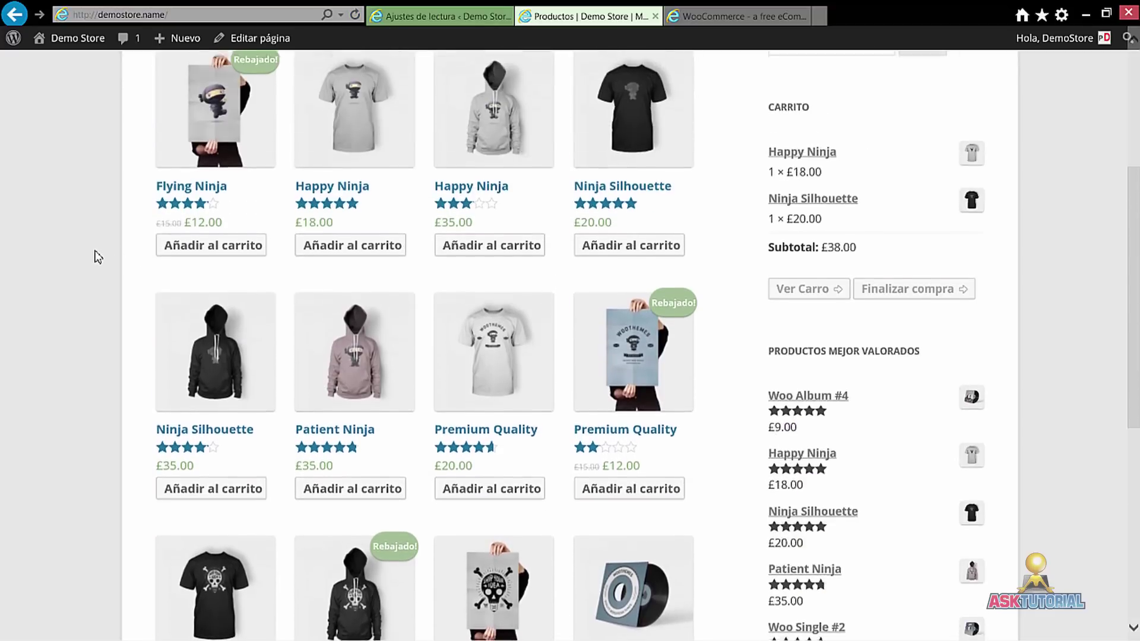
{"action": "scroll", "coordinate": [96, 261], "scroll_direction": "down", "scroll_amount": 5}
{"action": "scroll", "coordinate": [95, 258], "scroll_direction": "down", "scroll_amount": 2}
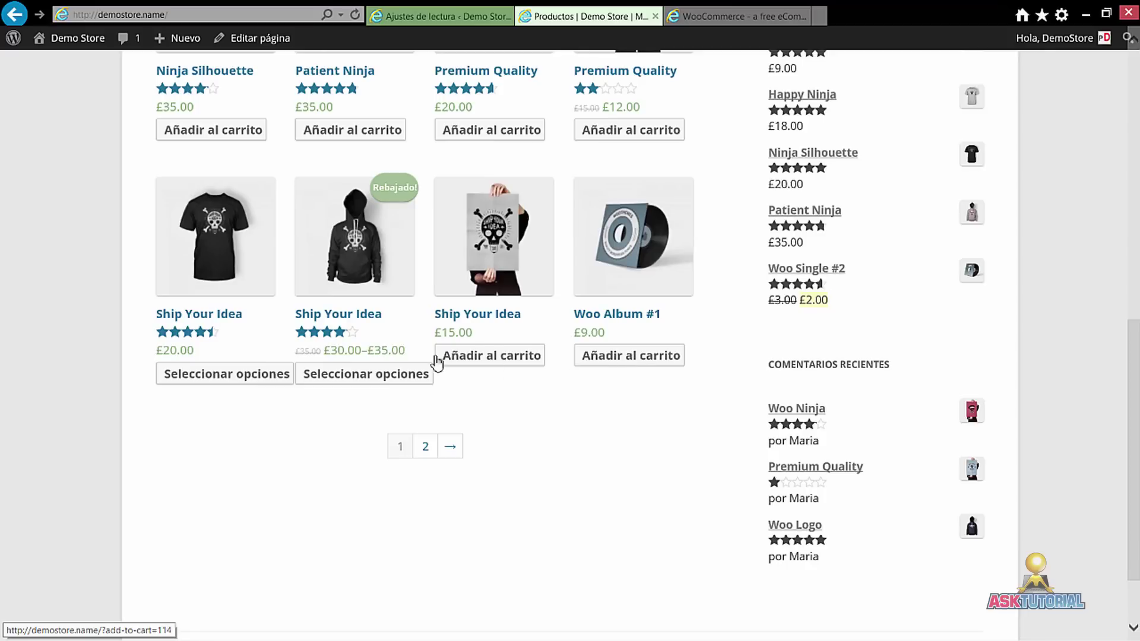
{"action": "mouse_move", "coordinate": [315, 340]}
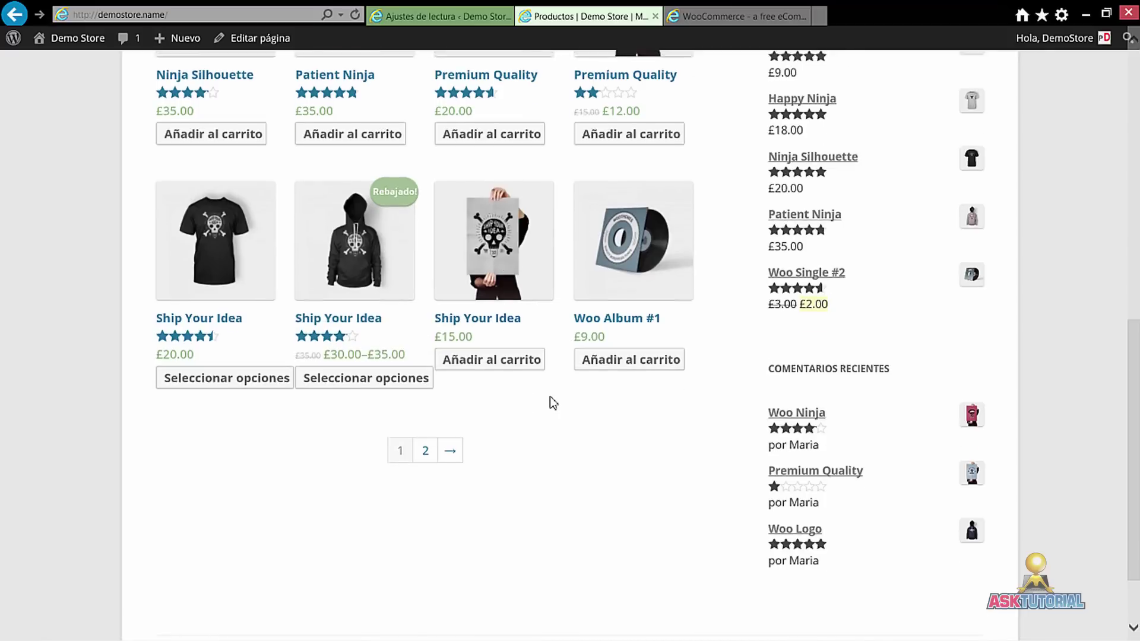
{"action": "scroll", "coordinate": [552, 401], "scroll_direction": "up", "scroll_amount": 5}
{"action": "scroll", "coordinate": [555, 404], "scroll_direction": "down", "scroll_amount": 4}
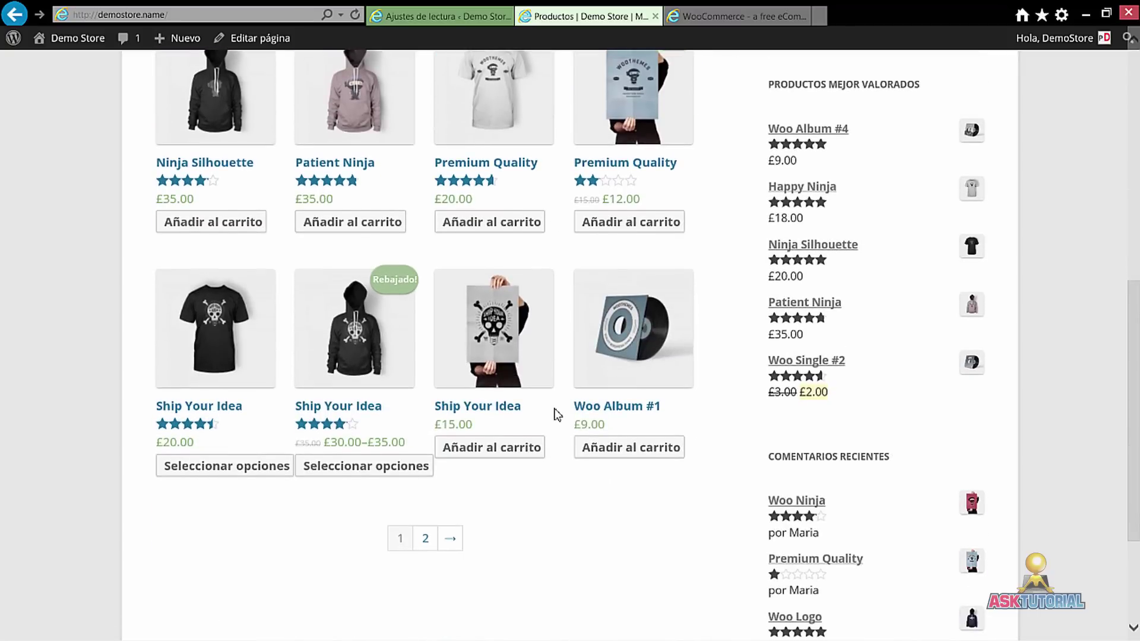
{"action": "scroll", "coordinate": [555, 414], "scroll_direction": "down", "scroll_amount": 3}
- Compare the maximum entries value in the Lectura settings with the product rows and sidebar length on the storefront
{"action": "left_click", "coordinate": [437, 19]}
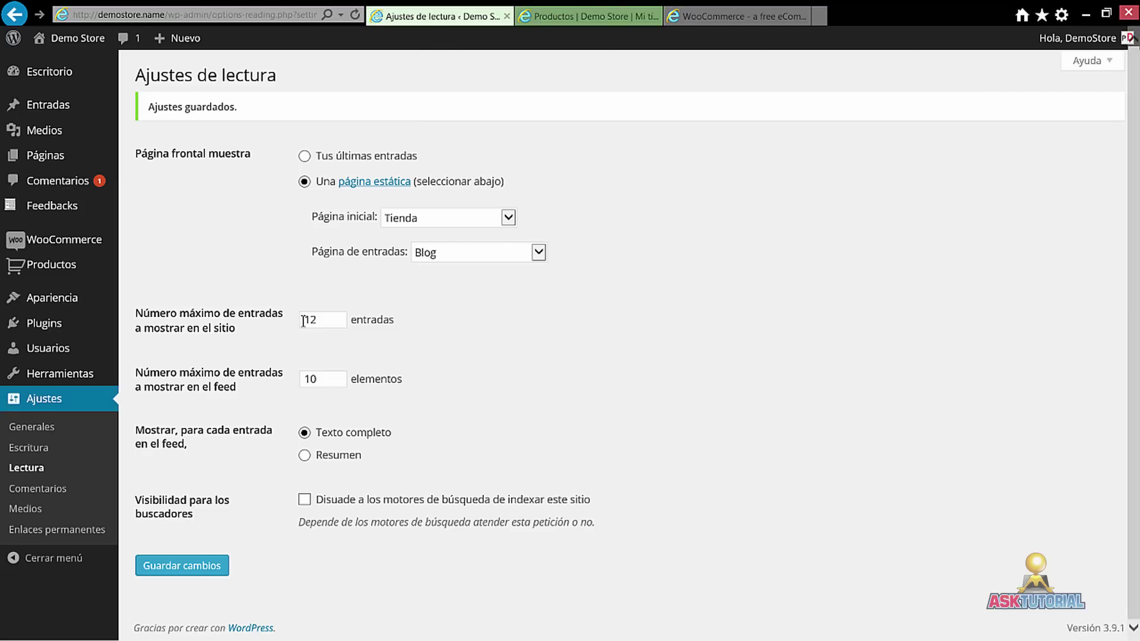
{"action": "left_click", "coordinate": [580, 26]}
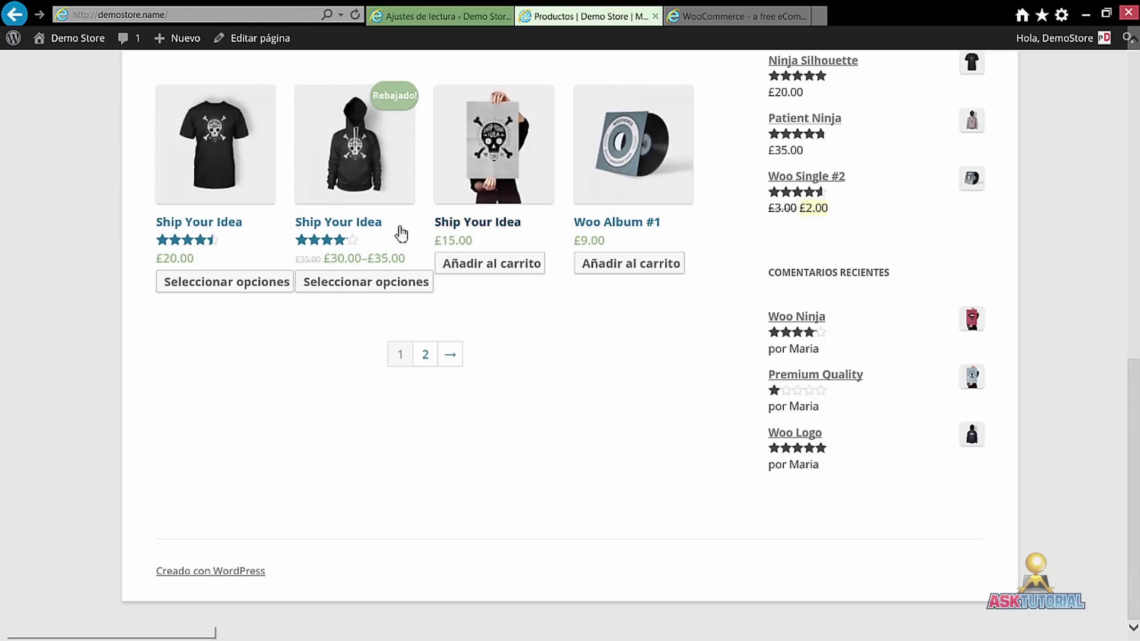
{"action": "scroll", "coordinate": [483, 400], "scroll_direction": "up", "scroll_amount": 5}
{"action": "scroll", "coordinate": [489, 383], "scroll_direction": "down", "scroll_amount": 5}
{"action": "scroll", "coordinate": [492, 385], "scroll_direction": "up", "scroll_amount": 5}
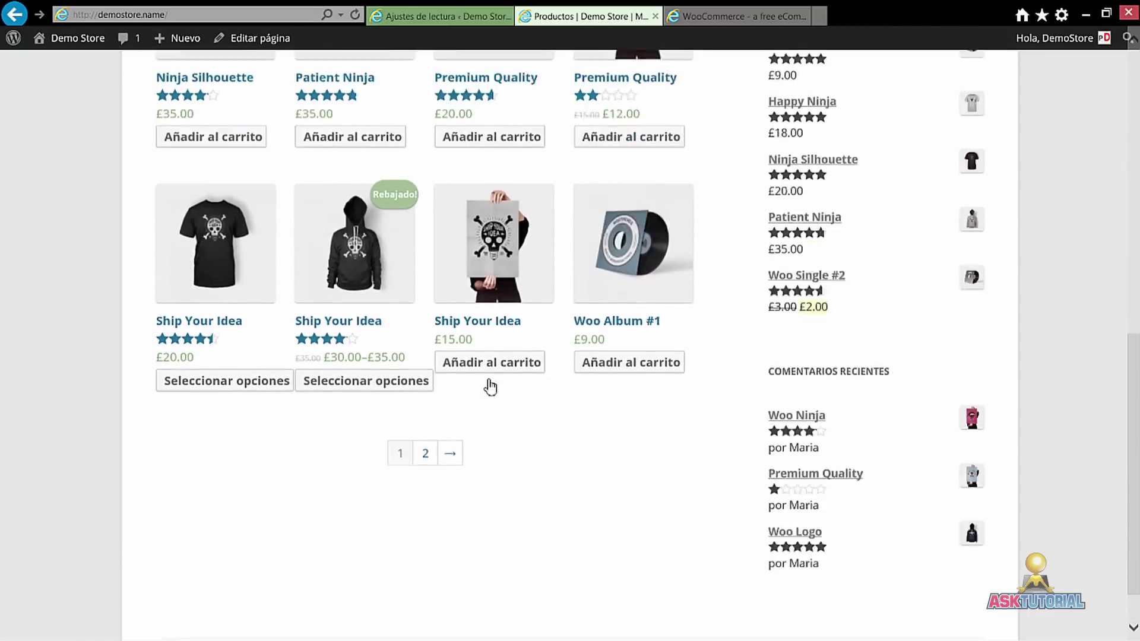
{"action": "scroll", "coordinate": [499, 386], "scroll_direction": "down", "scroll_amount": 3}
{"action": "scroll", "coordinate": [499, 386], "scroll_direction": "down", "scroll_amount": 2}
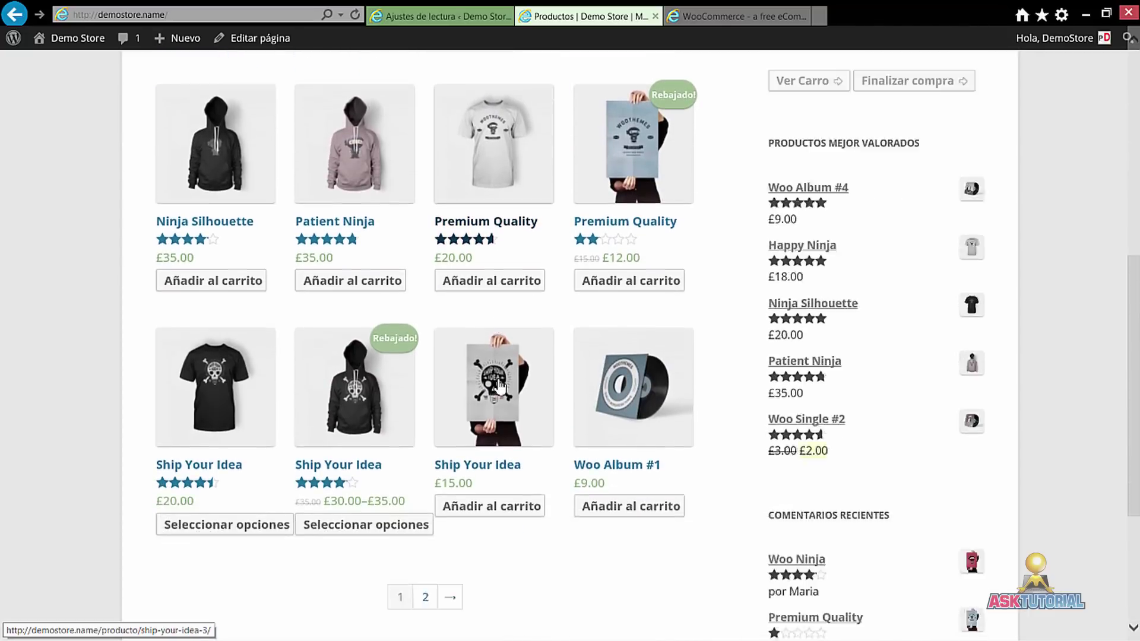
- Set the maximum number of entries shown on the site to 16 in the Lectura settings and save the changes
{"action": "left_click", "coordinate": [439, 16]}
{"action": "left_click", "coordinate": [321, 319]}
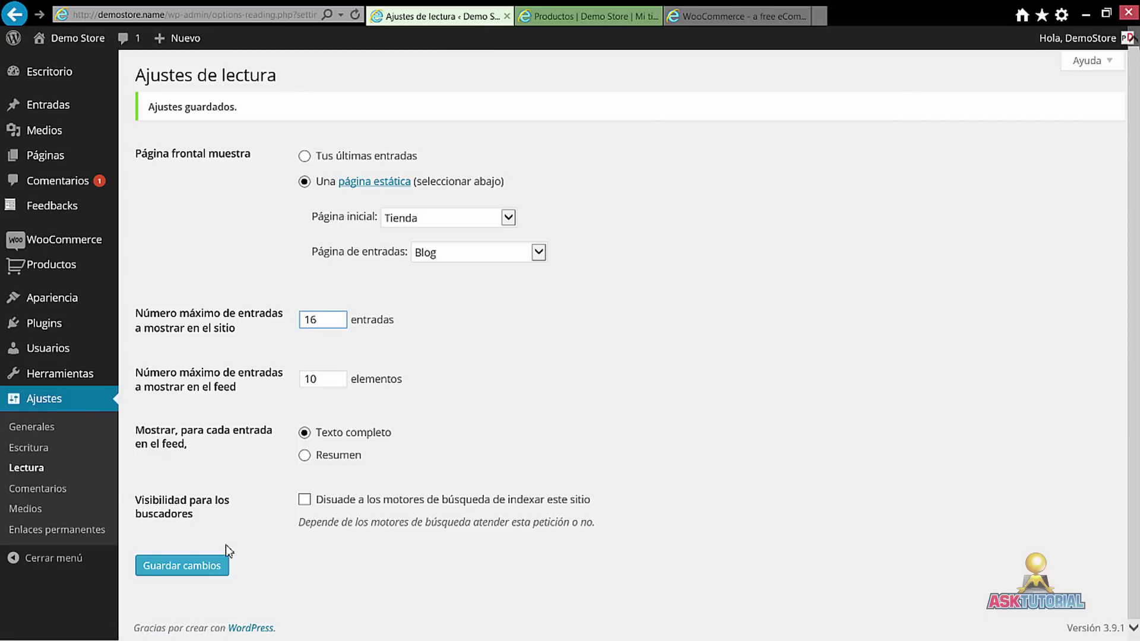
{"action": "left_click", "coordinate": [209, 569]}
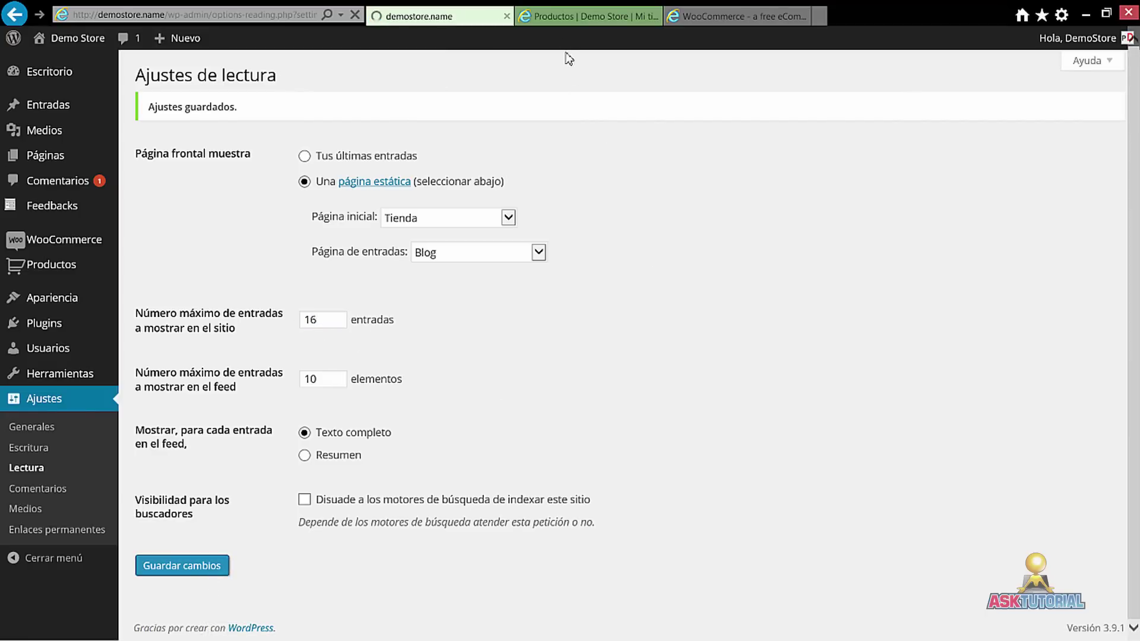
- Refresh the Tienda front page and check the product grid down to the pagination, next to the sidebar's recent comments
{"action": "left_click", "coordinate": [557, 16]}
{"action": "left_click", "coordinate": [355, 14]}
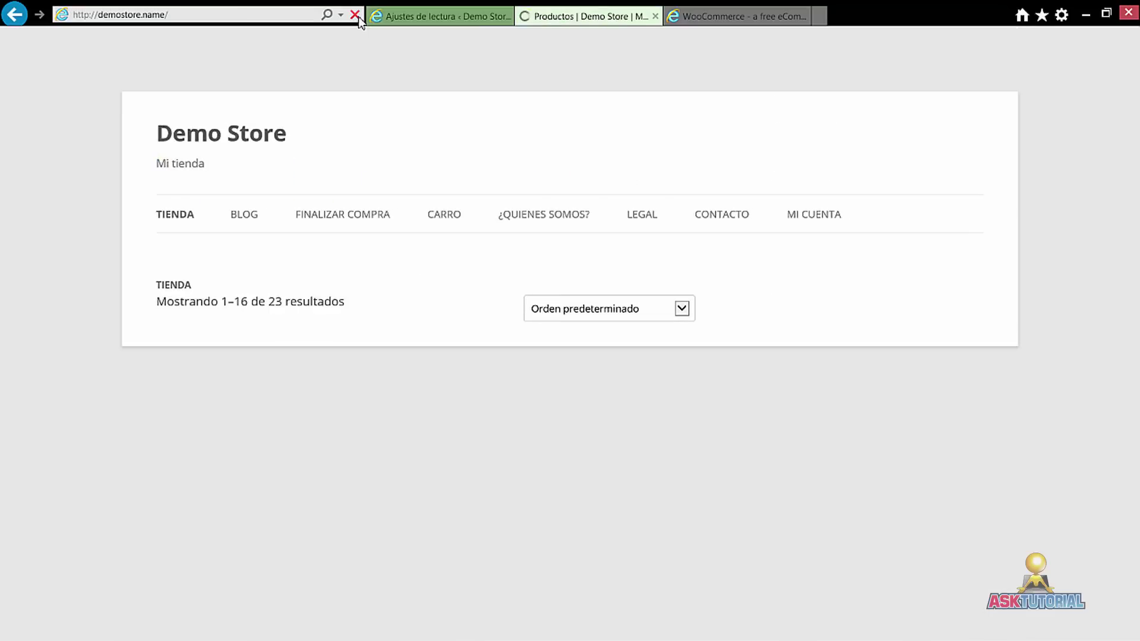
{"action": "scroll", "coordinate": [123, 279], "scroll_direction": "down", "scroll_amount": 10}
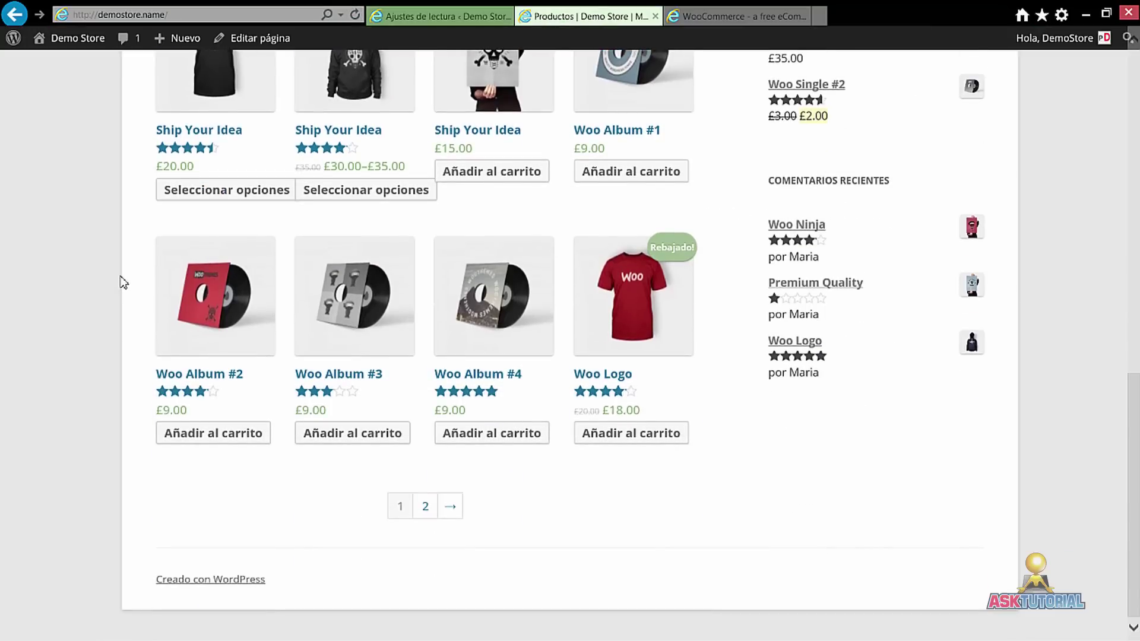
{"action": "scroll", "coordinate": [119, 278], "scroll_direction": "up", "scroll_amount": 10}
{"action": "scroll", "coordinate": [117, 276], "scroll_direction": "down", "scroll_amount": 8}
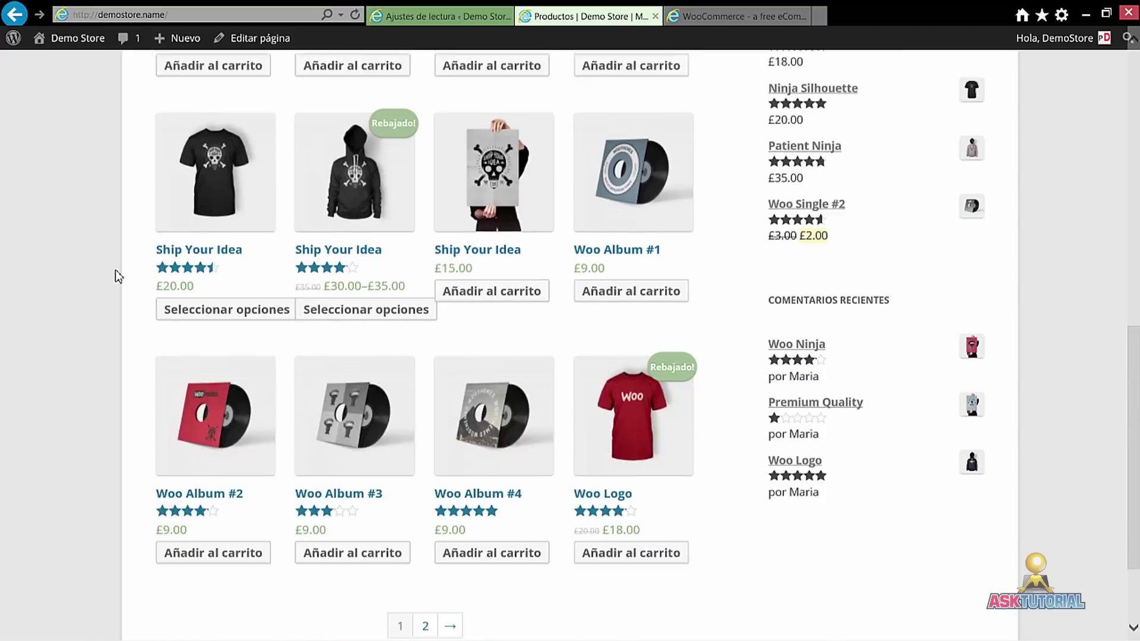
{"action": "scroll", "coordinate": [117, 275], "scroll_direction": "down", "scroll_amount": 3}
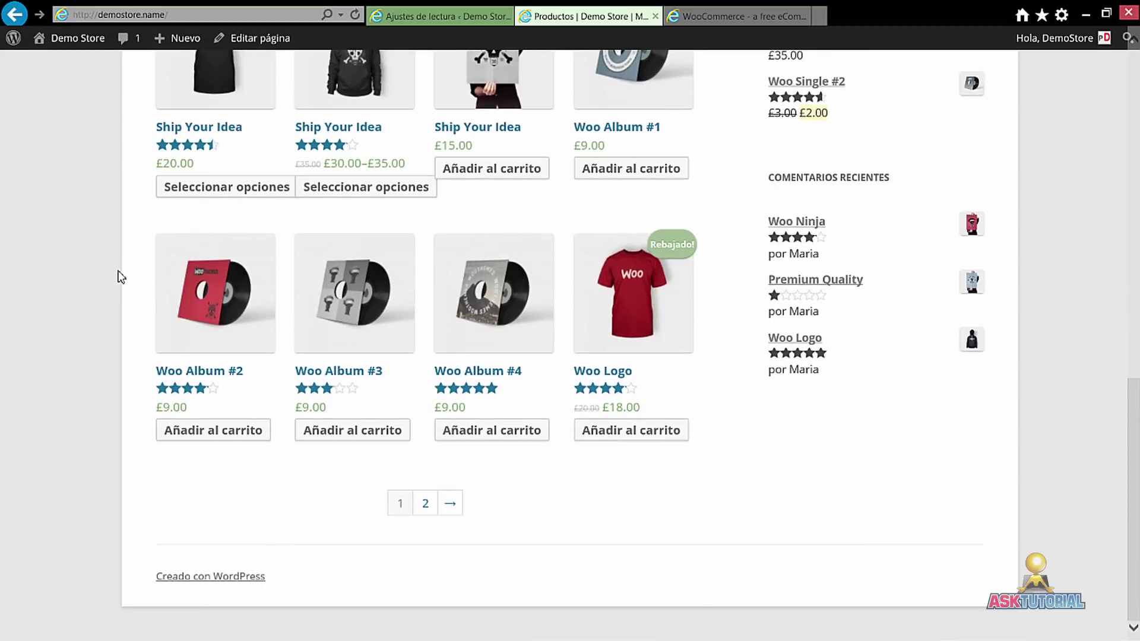
- Switch to Photoshop and check the DemoStore banner's pixel width and height in the Image Size dialog, leaving the image unmodified
{"action": "scroll", "coordinate": [121, 276], "scroll_direction": "up", "scroll_amount": 5}
{"action": "scroll", "coordinate": [119, 277], "scroll_direction": "up", "scroll_amount": 6}
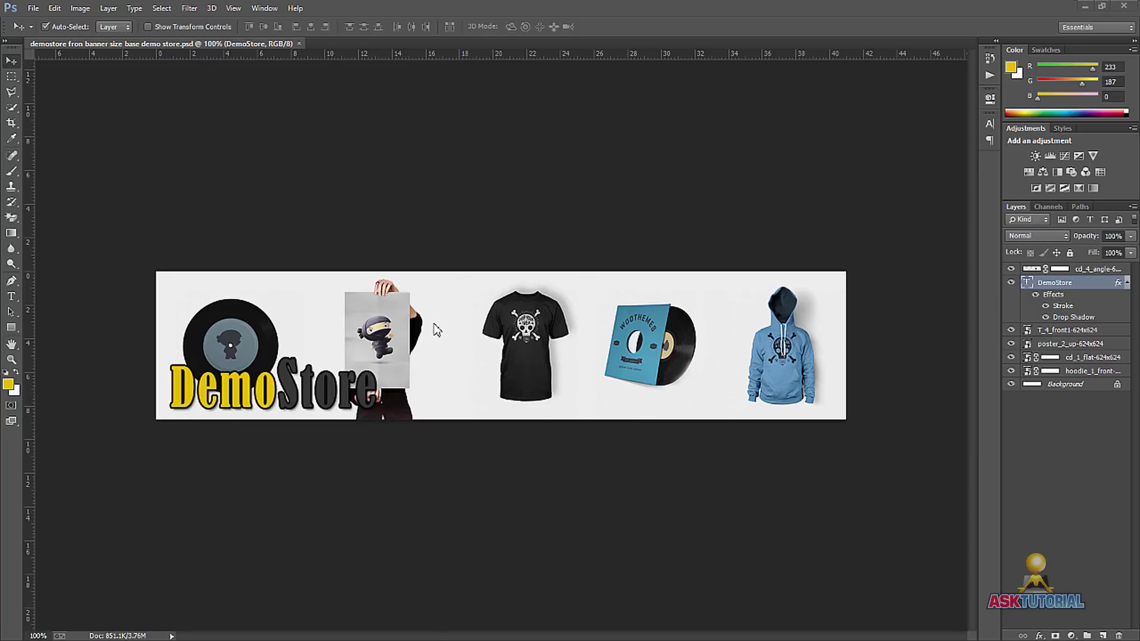
{"action": "left_click", "coordinate": [80, 8]}
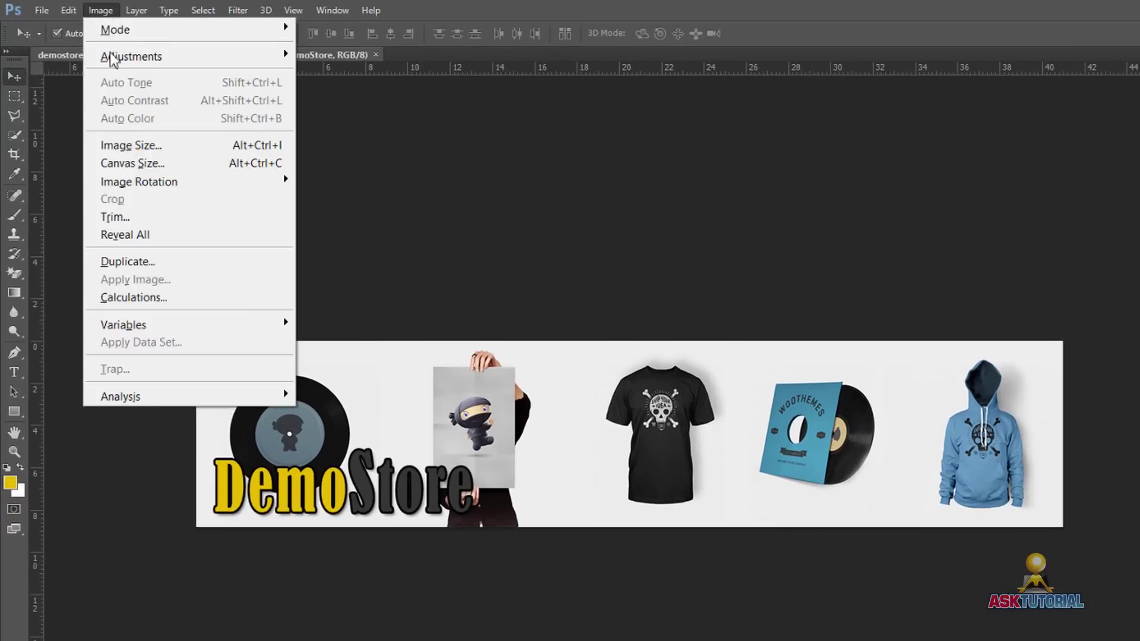
{"action": "left_click", "coordinate": [140, 145]}
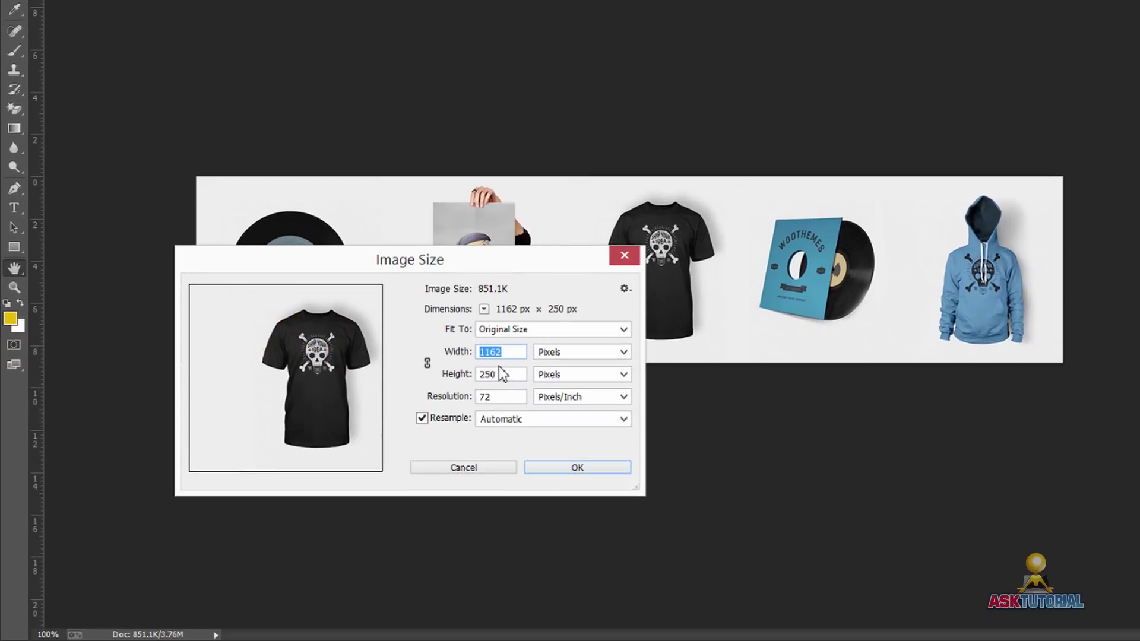
{"action": "key", "text": "Tab"}
{"action": "left_click", "coordinate": [621, 256]}
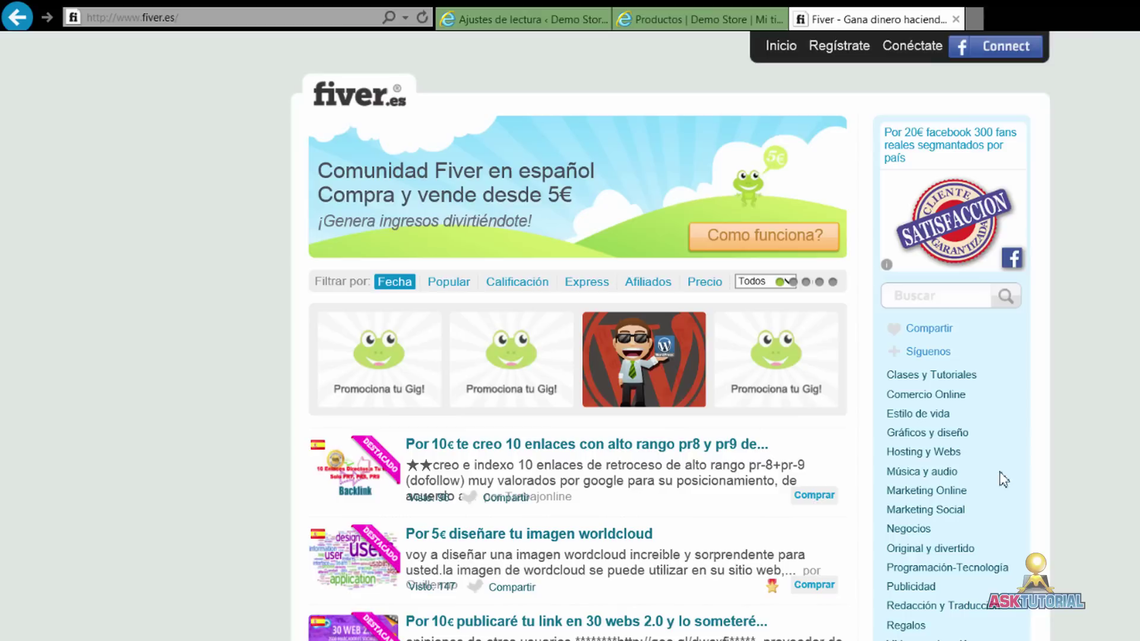
- Browse the Gráficos y diseño category on fiver.es and look through the banner and logo design offers
{"action": "left_click", "coordinate": [933, 440]}
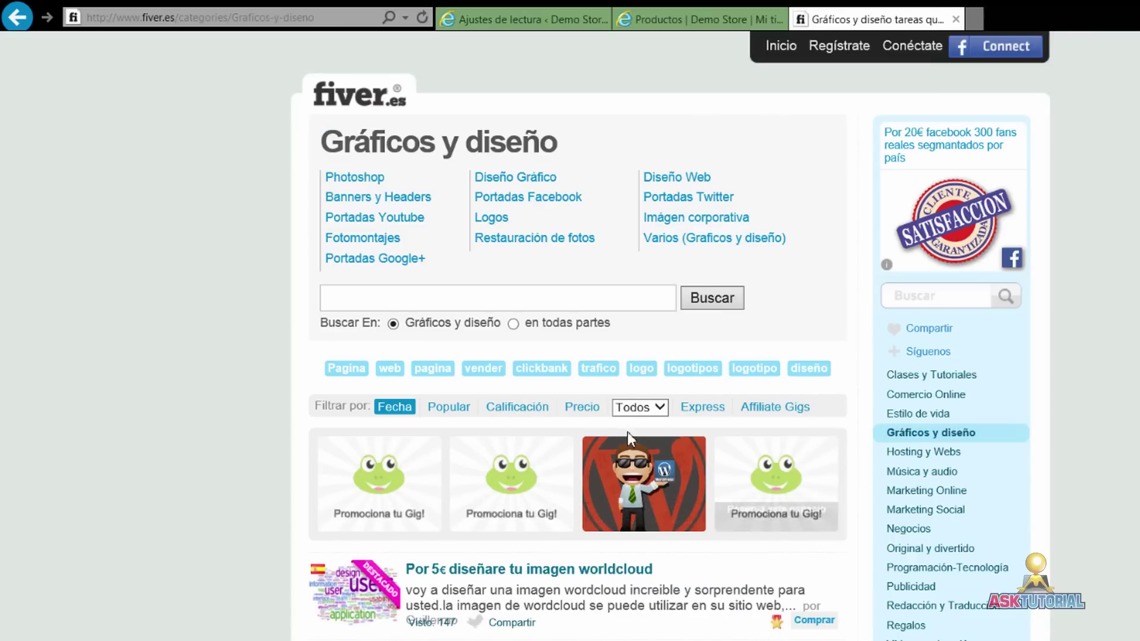
{"action": "scroll", "coordinate": [514, 448], "scroll_direction": "down", "scroll_amount": 2}
{"action": "scroll", "coordinate": [514, 449], "scroll_direction": "down", "scroll_amount": 2}
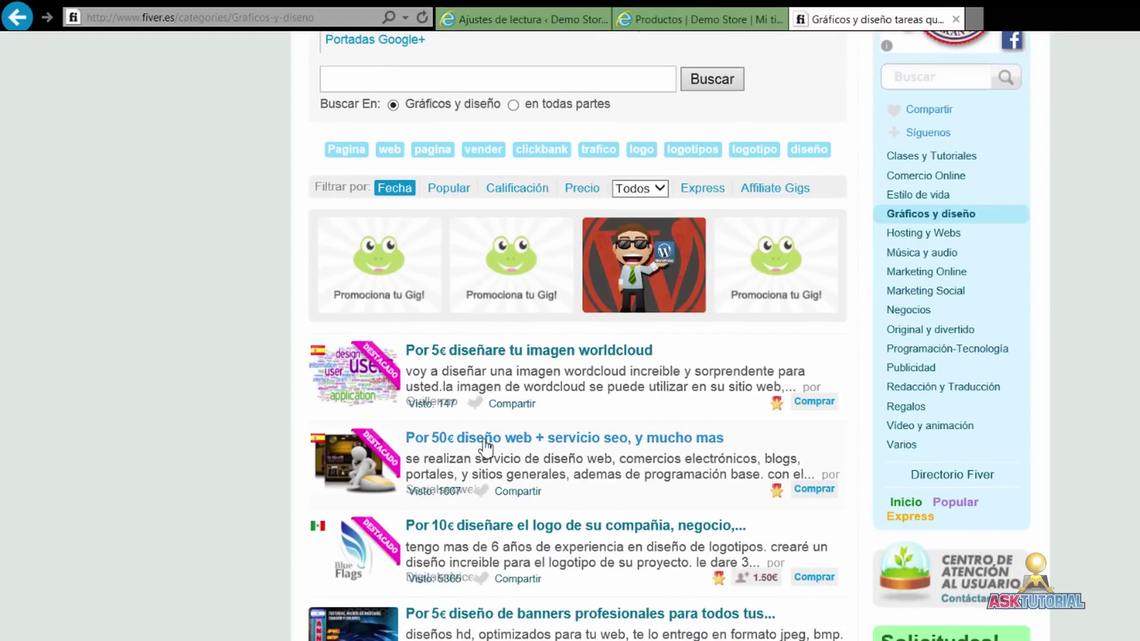
{"action": "scroll", "coordinate": [298, 419], "scroll_direction": "down", "scroll_amount": 6}
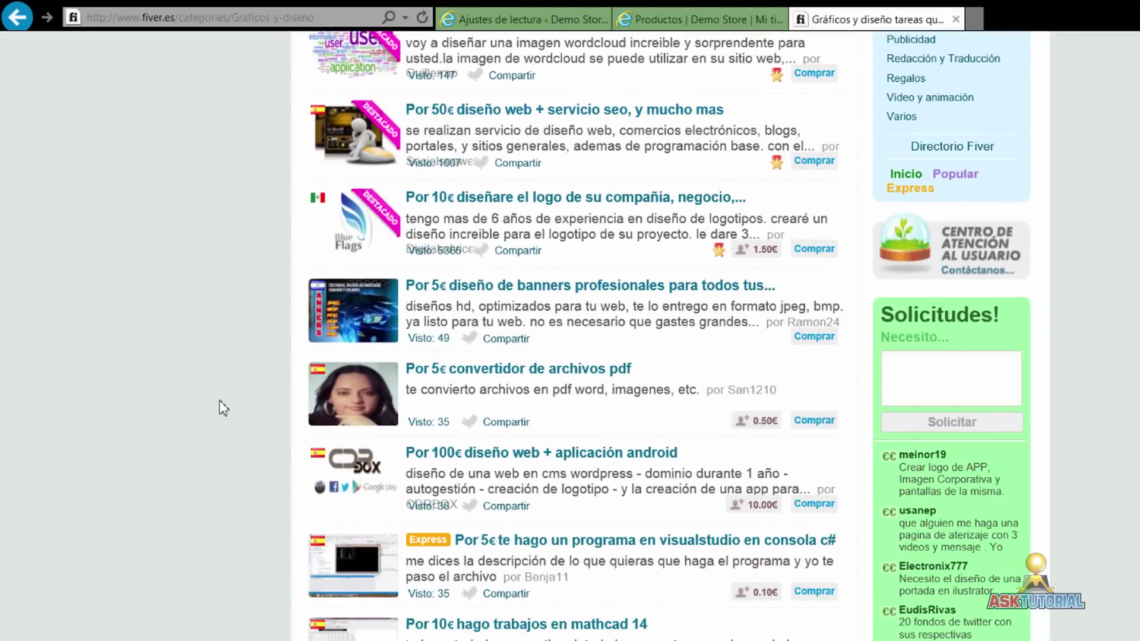
{"action": "scroll", "coordinate": [223, 409], "scroll_direction": "up", "scroll_amount": 6}
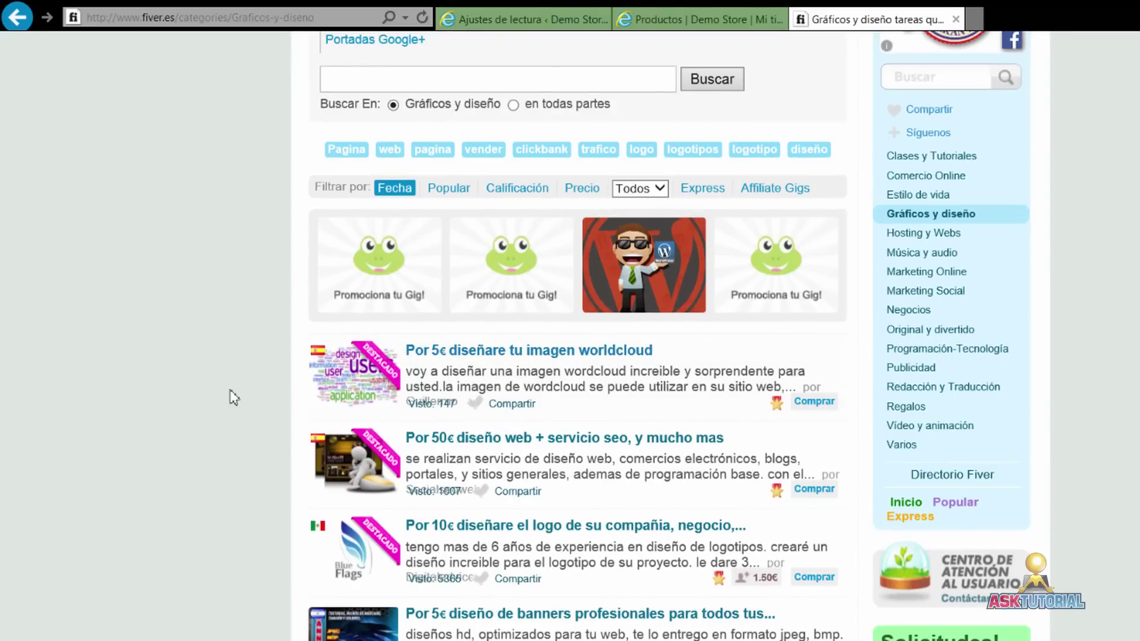
{"action": "scroll", "coordinate": [224, 397], "scroll_direction": "down", "scroll_amount": 20}
{"action": "scroll", "coordinate": [226, 408], "scroll_direction": "up", "scroll_amount": 20}
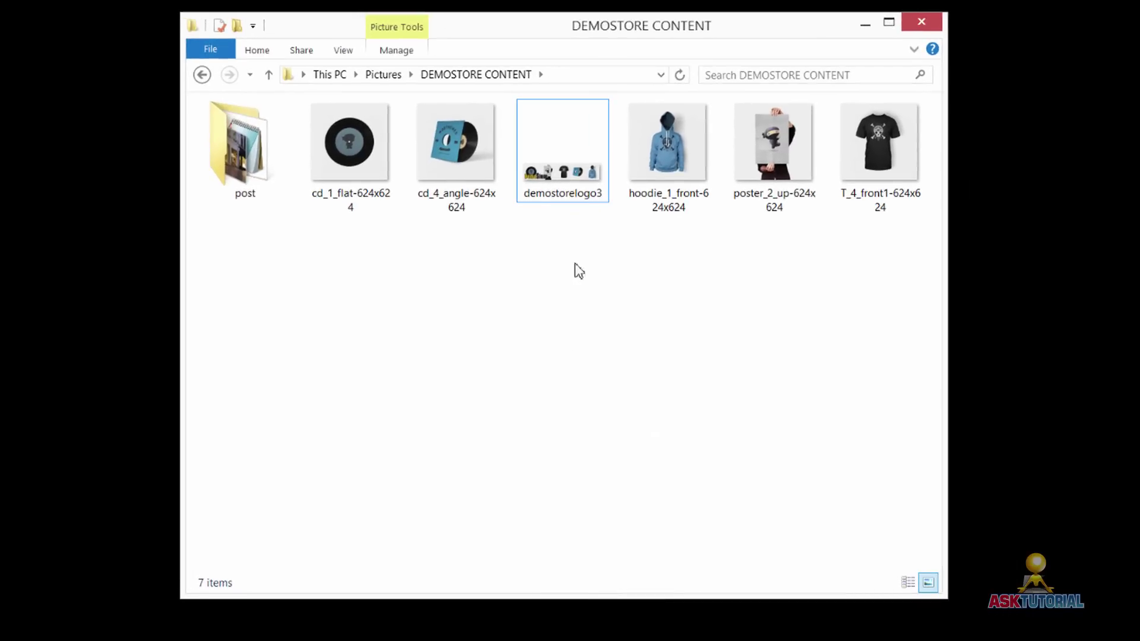
- Preview the demostorelogo3 image from the DEMOSTORE CONTENT folder, close the preview and return to the browser
{"action": "left_click", "coordinate": [574, 178]}
{"action": "double_click", "coordinate": [561, 178]}
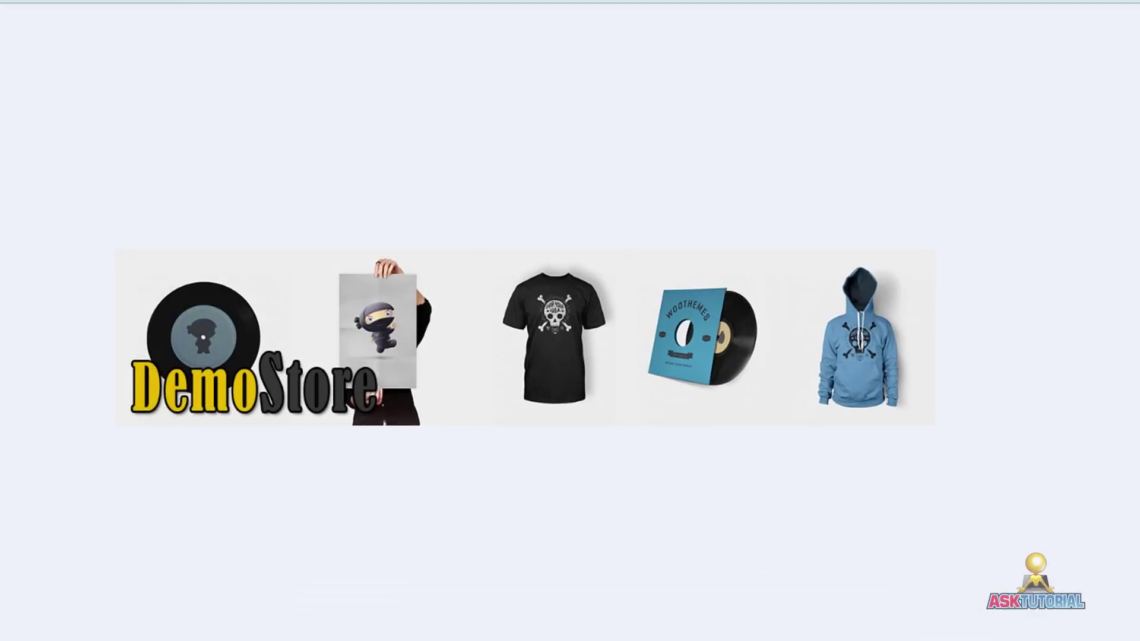
{"action": "key", "text": "Escape"}
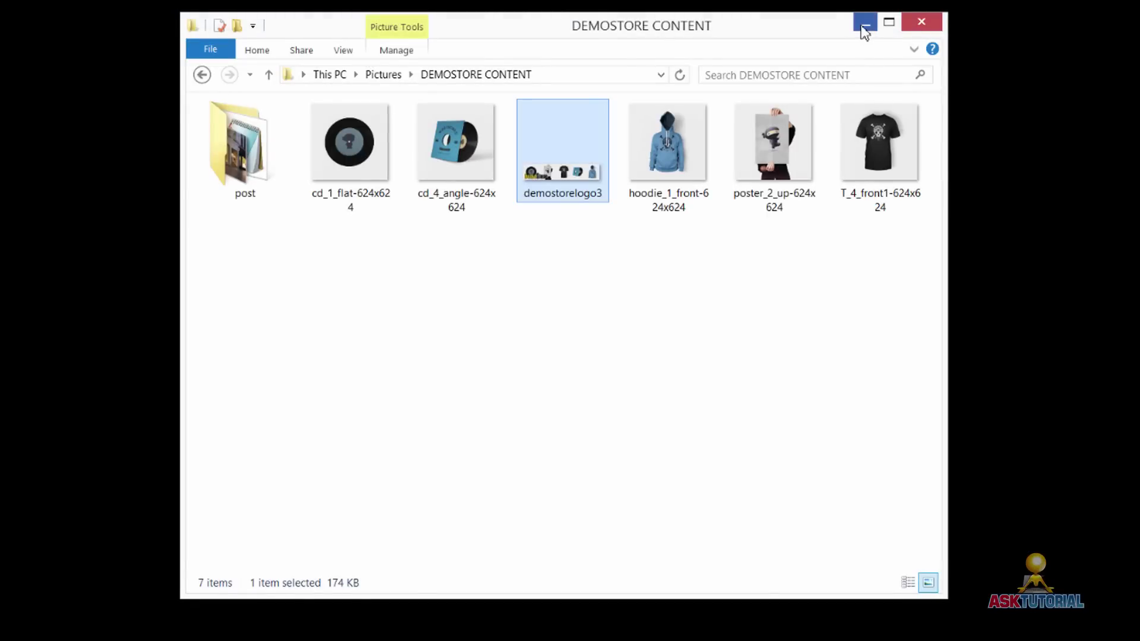
{"action": "left_click", "coordinate": [866, 25]}
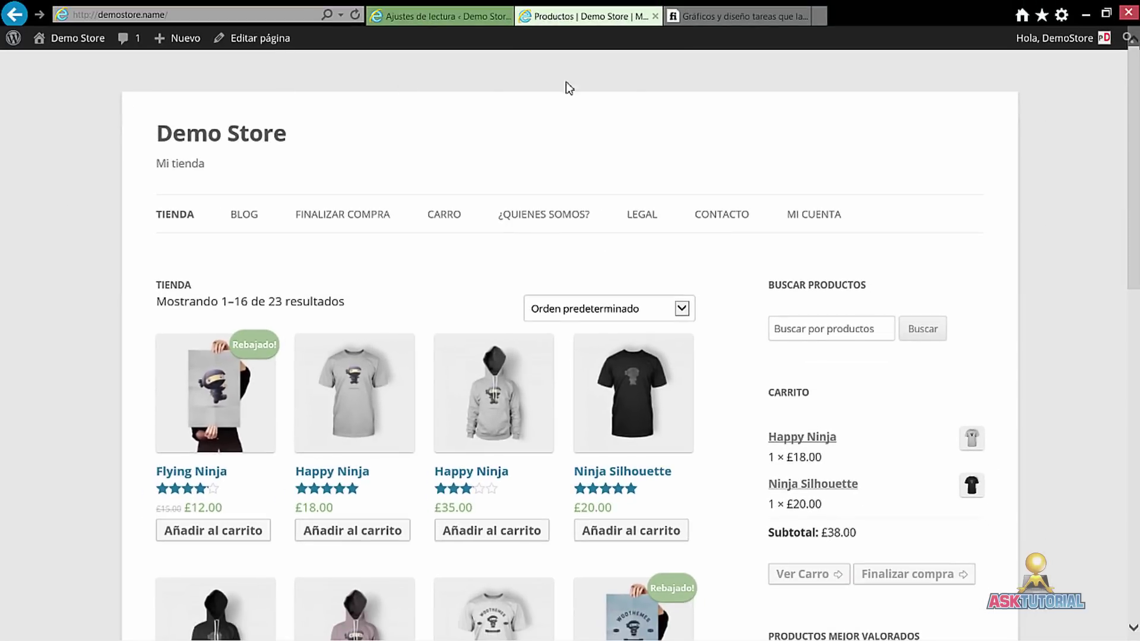
- Upload demostorelogo3 from the DEMOSTORE CONTENT folder as the header image in the Cabecera settings
{"action": "left_click", "coordinate": [434, 15]}
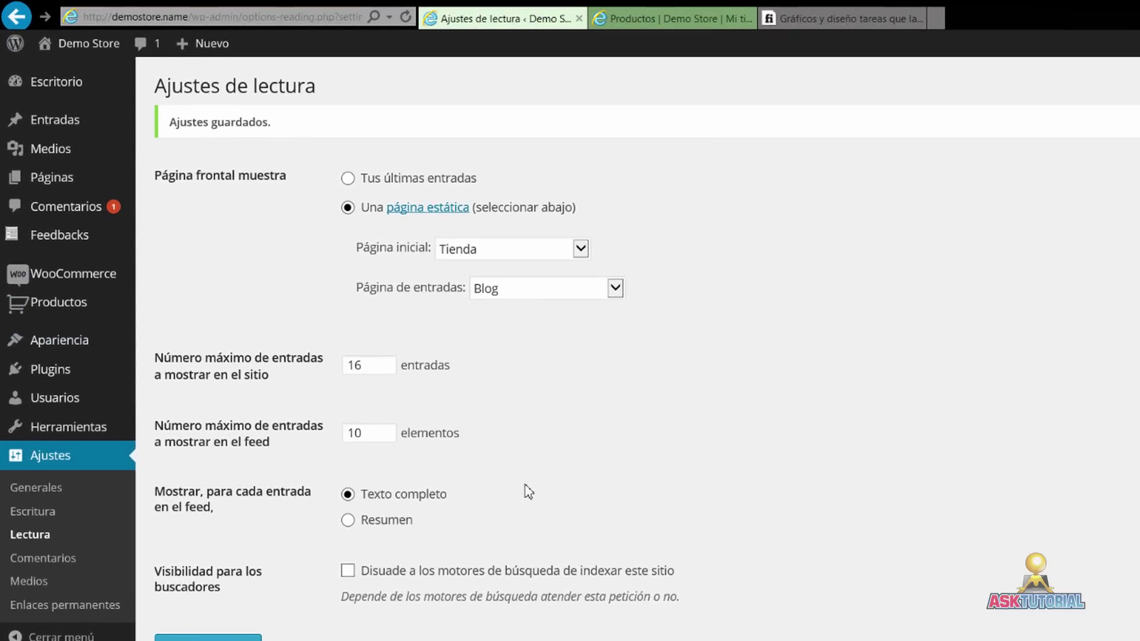
{"action": "mouse_move", "coordinate": [86, 342]}
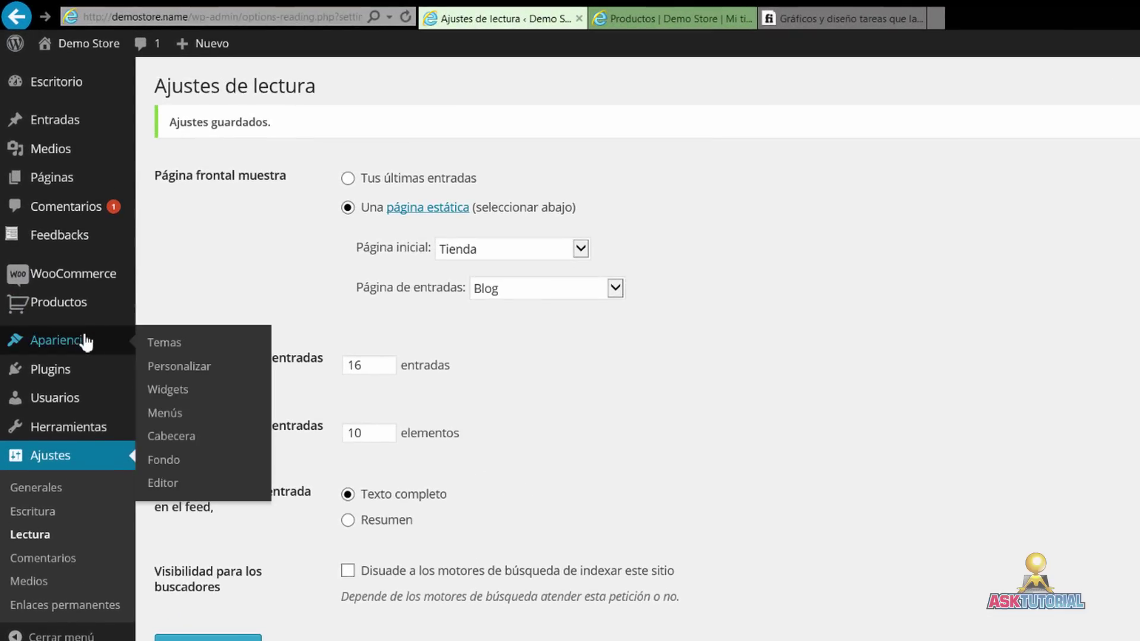
{"action": "left_click", "coordinate": [176, 438]}
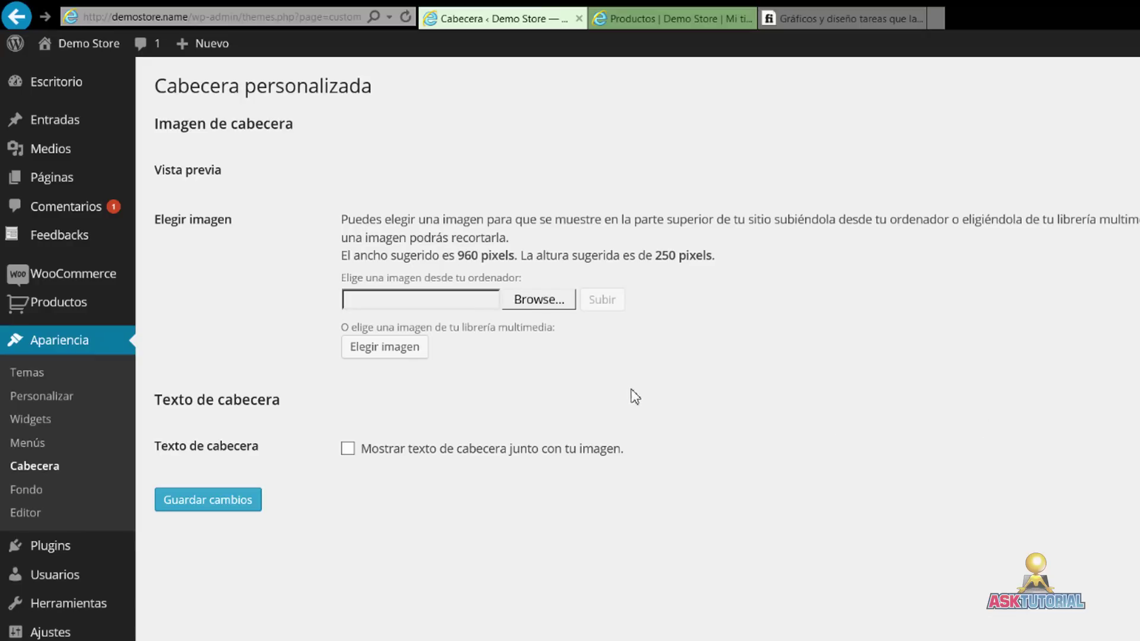
{"action": "left_click", "coordinate": [539, 305]}
{"action": "left_click", "coordinate": [419, 175]}
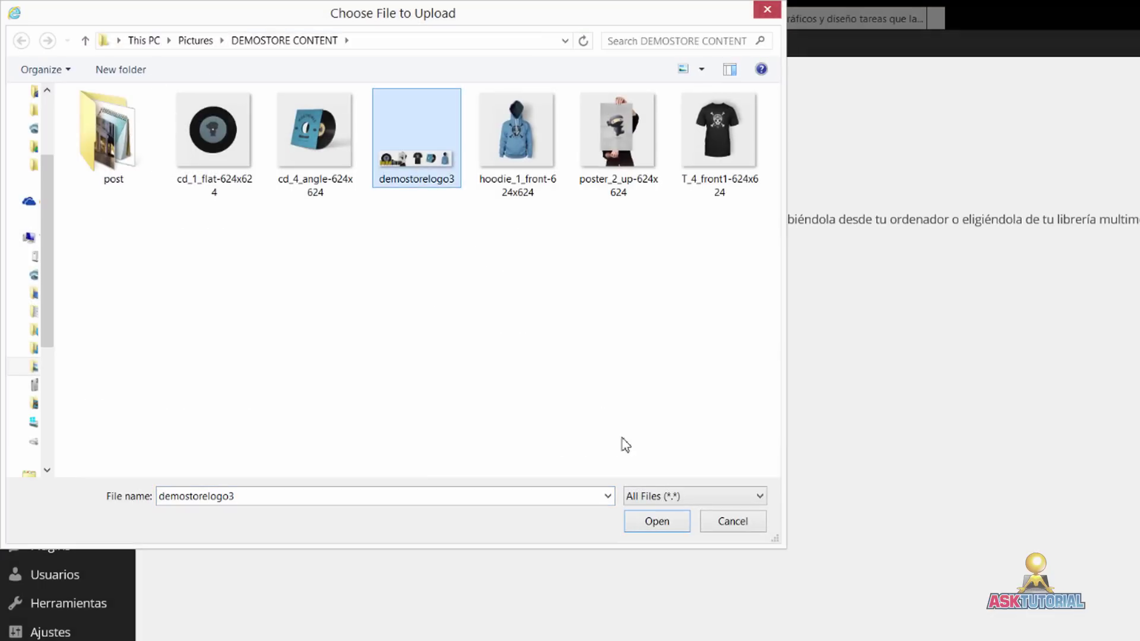
{"action": "left_click", "coordinate": [647, 523]}
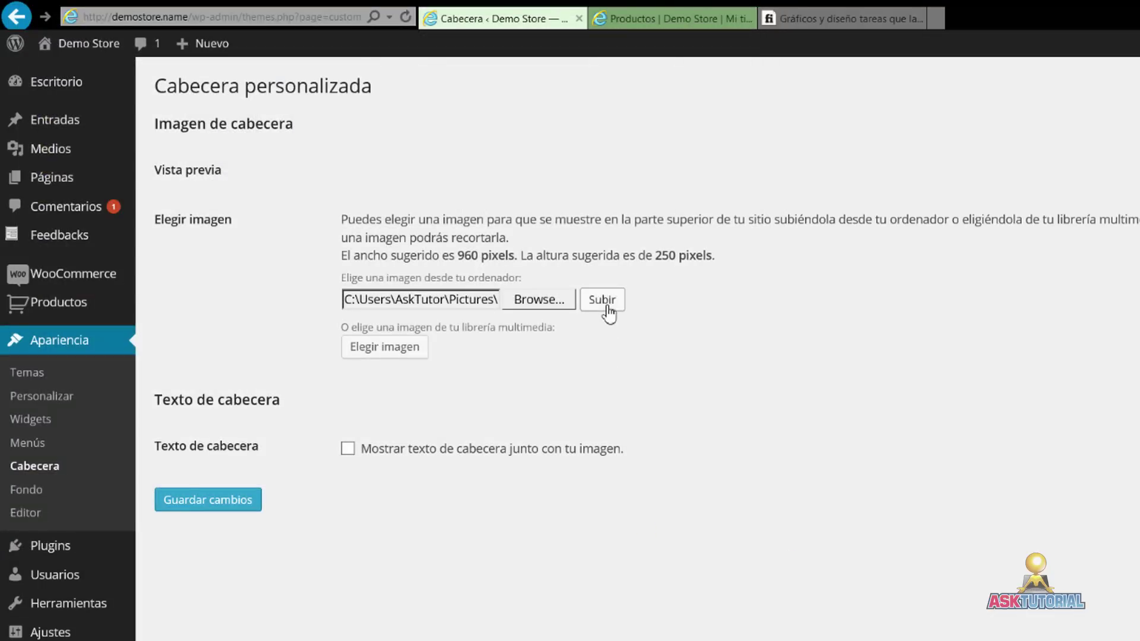
{"action": "left_click", "coordinate": [609, 313]}
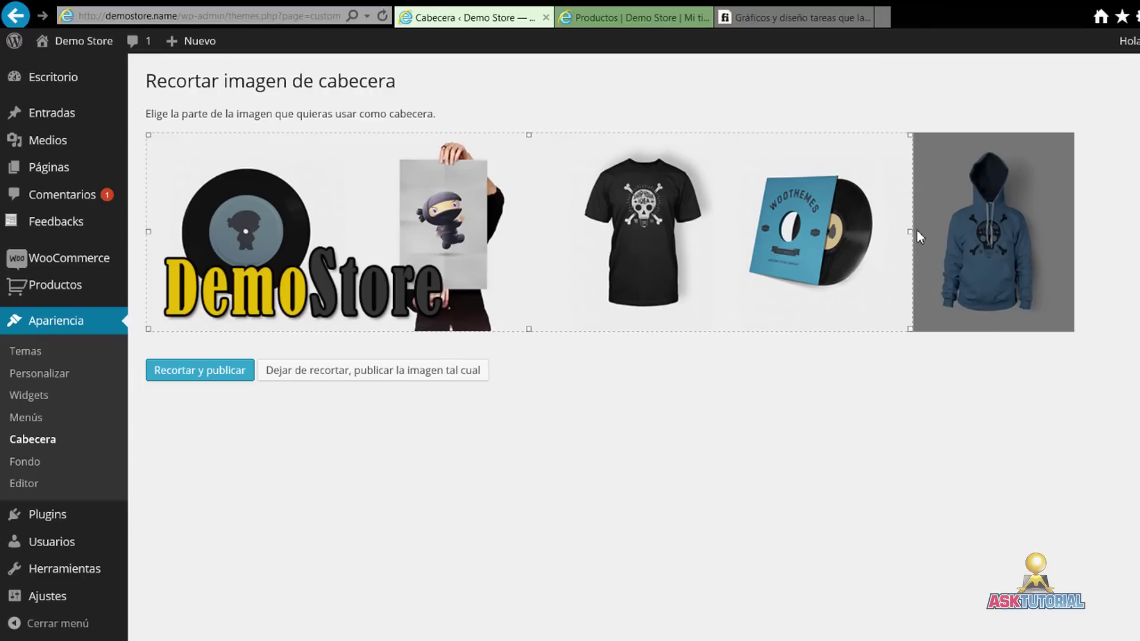
- Extend the header crop area to the full width of the banner, including the blue hoodie, and publish it
{"action": "left_click_drag", "start_coordinate": [917, 232], "coordinate": [1077, 235]}
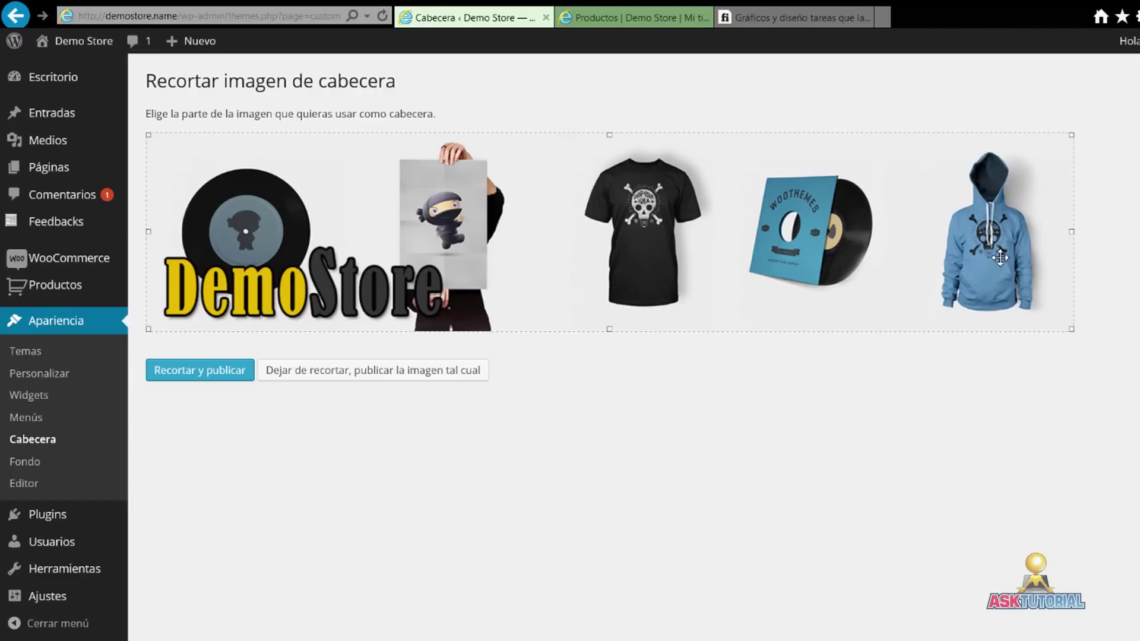
{"action": "left_click", "coordinate": [636, 17]}
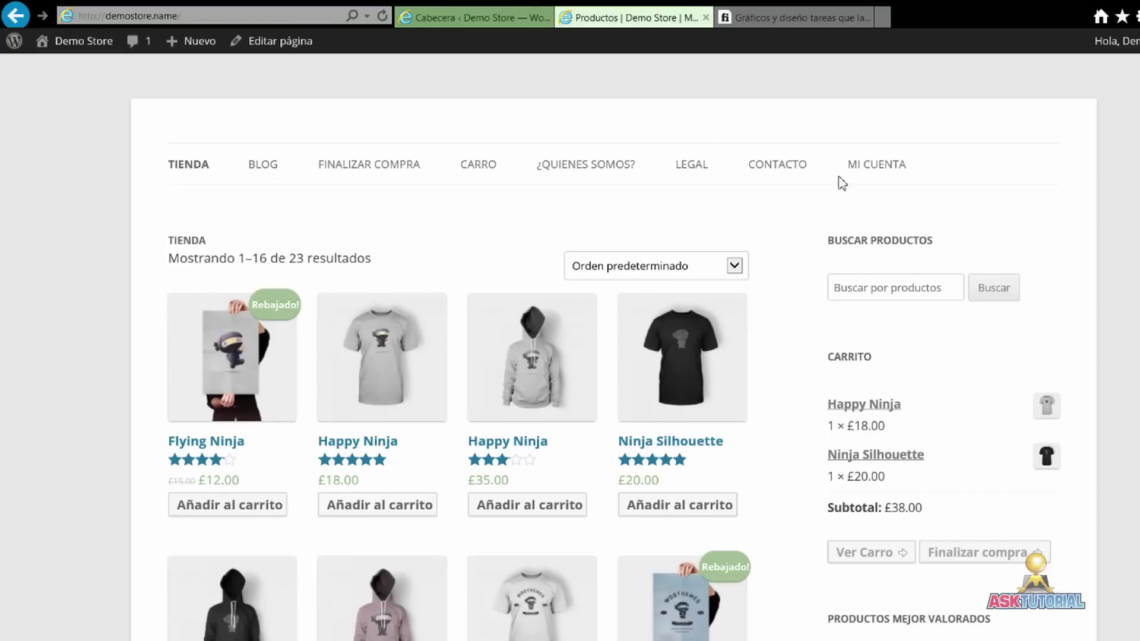
{"action": "left_click", "coordinate": [517, 17]}
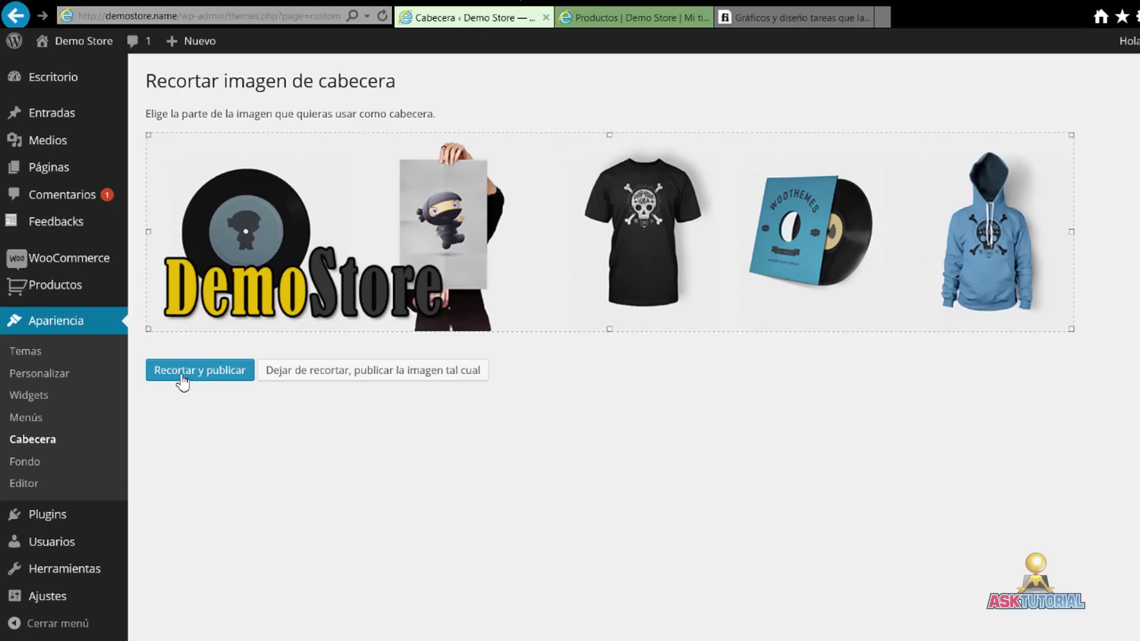
{"action": "left_click", "coordinate": [202, 379]}
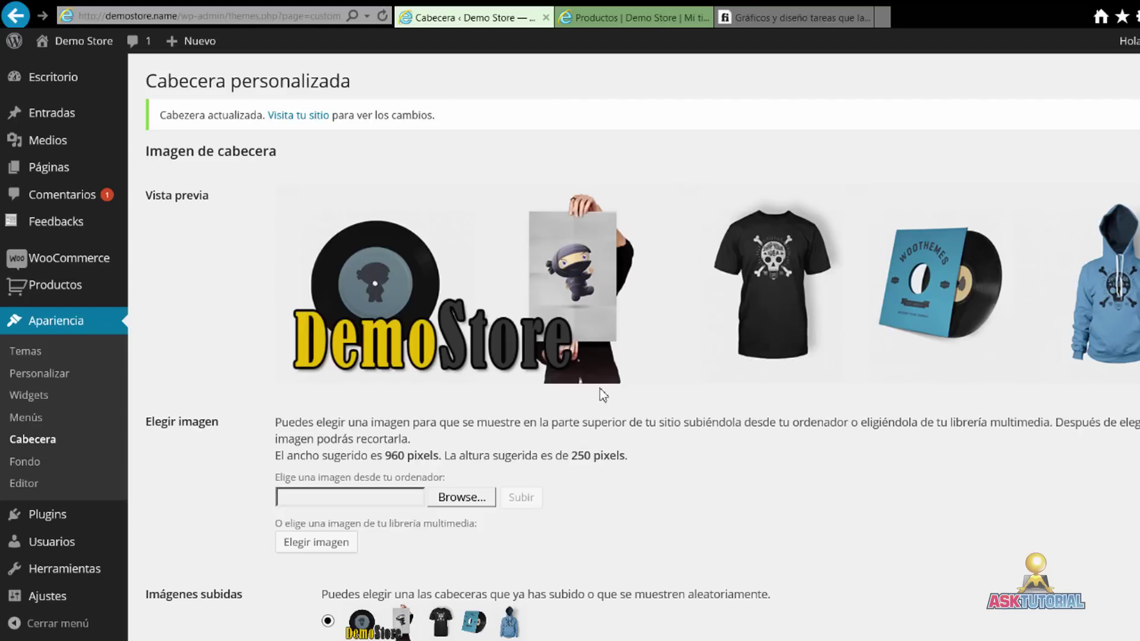
- Reload the storefront's front page and examine the header banner together with the product grid and sidebar below it
{"action": "scroll", "coordinate": [608, 391], "scroll_direction": "down", "scroll_amount": 3}
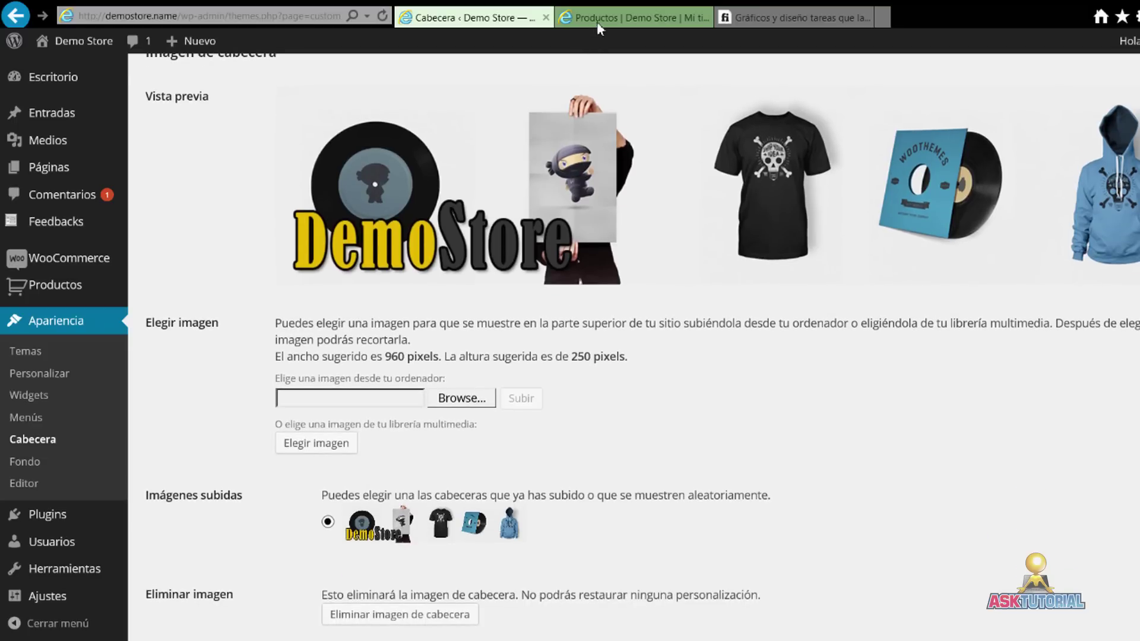
{"action": "left_click", "coordinate": [596, 22]}
{"action": "left_click", "coordinate": [383, 16]}
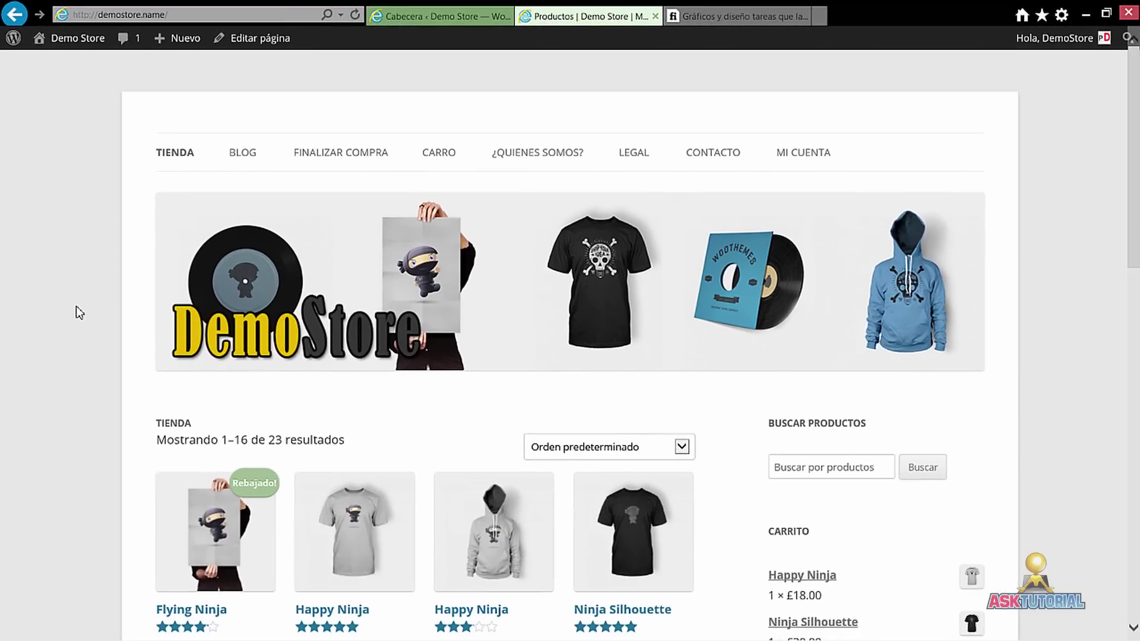
{"action": "scroll", "coordinate": [77, 304], "scroll_direction": "down", "scroll_amount": 3}
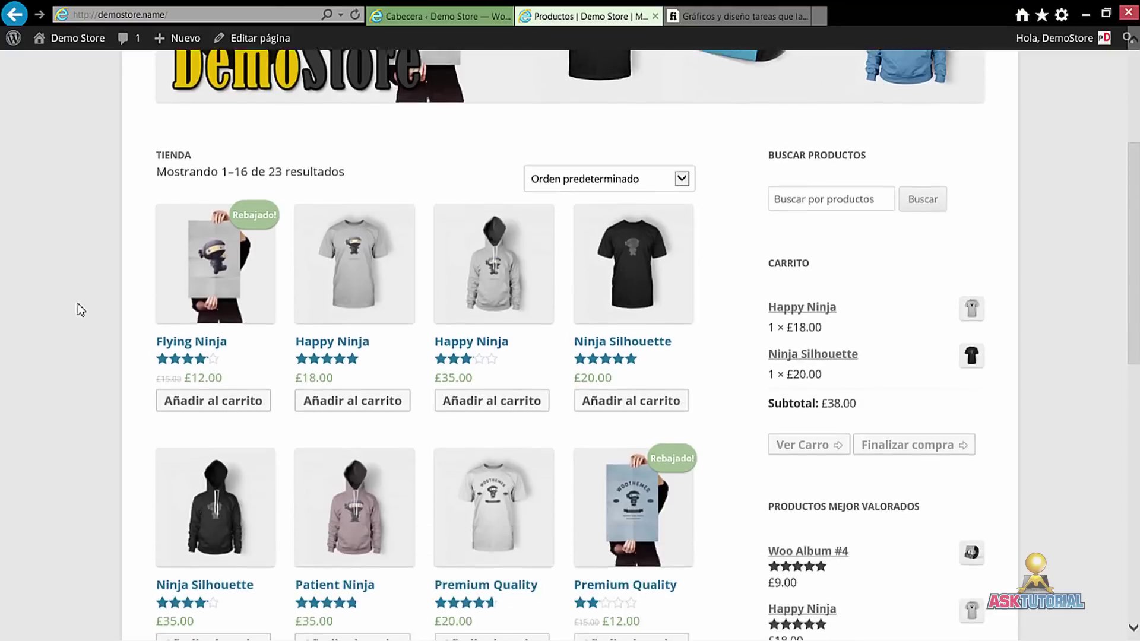
{"action": "scroll", "coordinate": [81, 309], "scroll_direction": "down", "scroll_amount": 7}
{"action": "scroll", "coordinate": [82, 311], "scroll_direction": "up", "scroll_amount": 4}
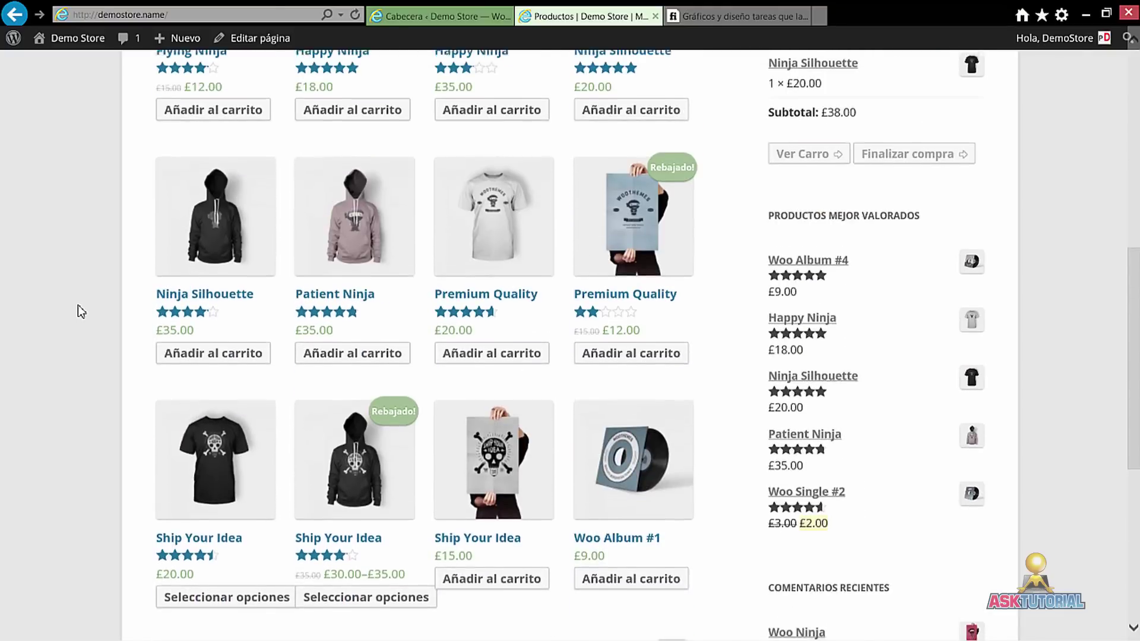
{"action": "scroll", "coordinate": [81, 311], "scroll_direction": "up", "scroll_amount": 6}
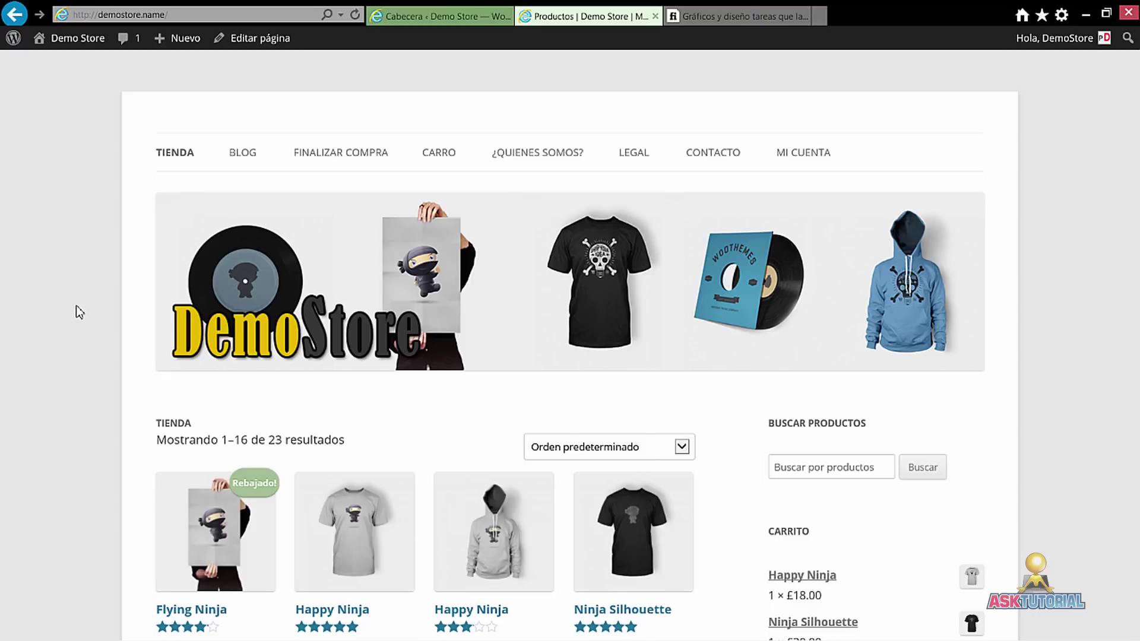
{"action": "scroll", "coordinate": [76, 305], "scroll_direction": "down", "scroll_amount": 8}
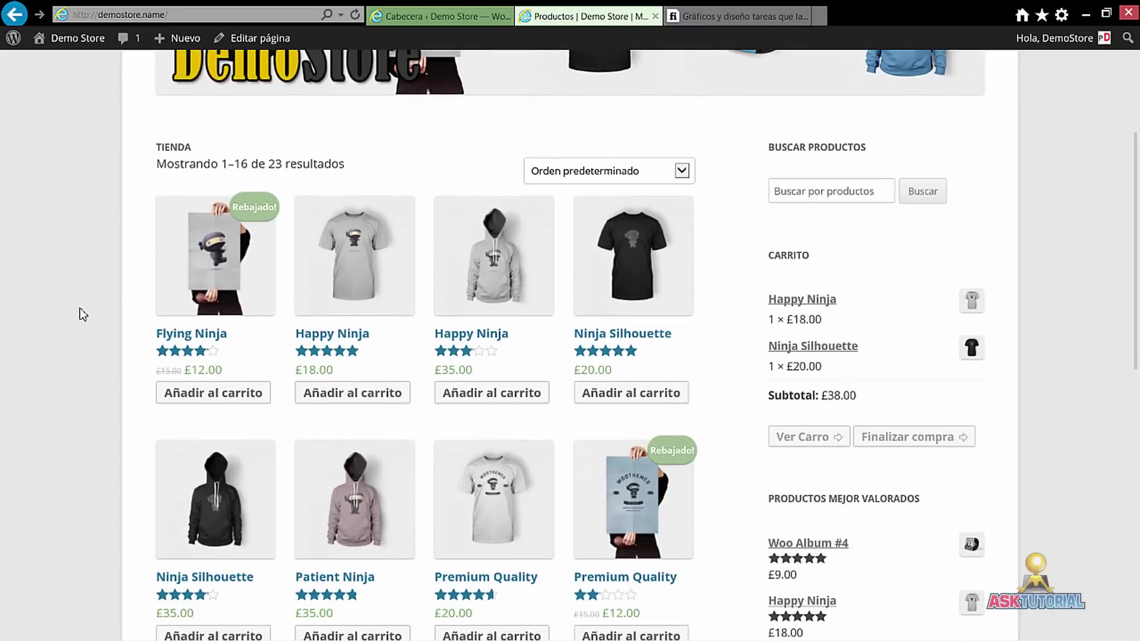
{"action": "scroll", "coordinate": [80, 322], "scroll_direction": "down", "scroll_amount": 9}
{"action": "scroll", "coordinate": [83, 321], "scroll_direction": "up", "scroll_amount": 16}
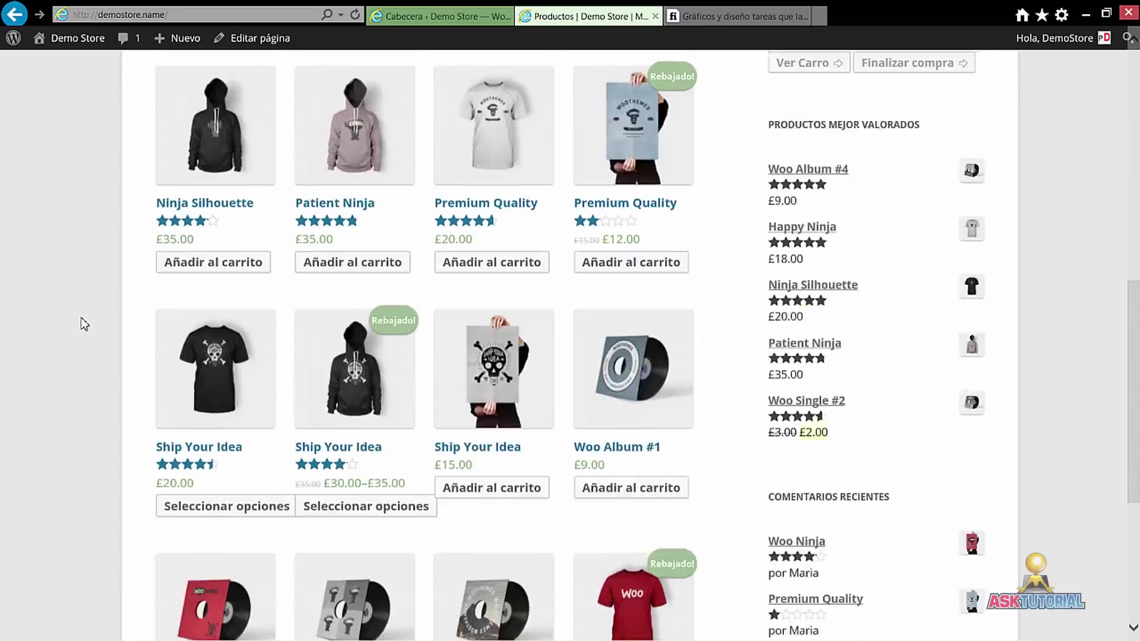
{"action": "scroll", "coordinate": [95, 320], "scroll_direction": "up", "scroll_amount": 2}
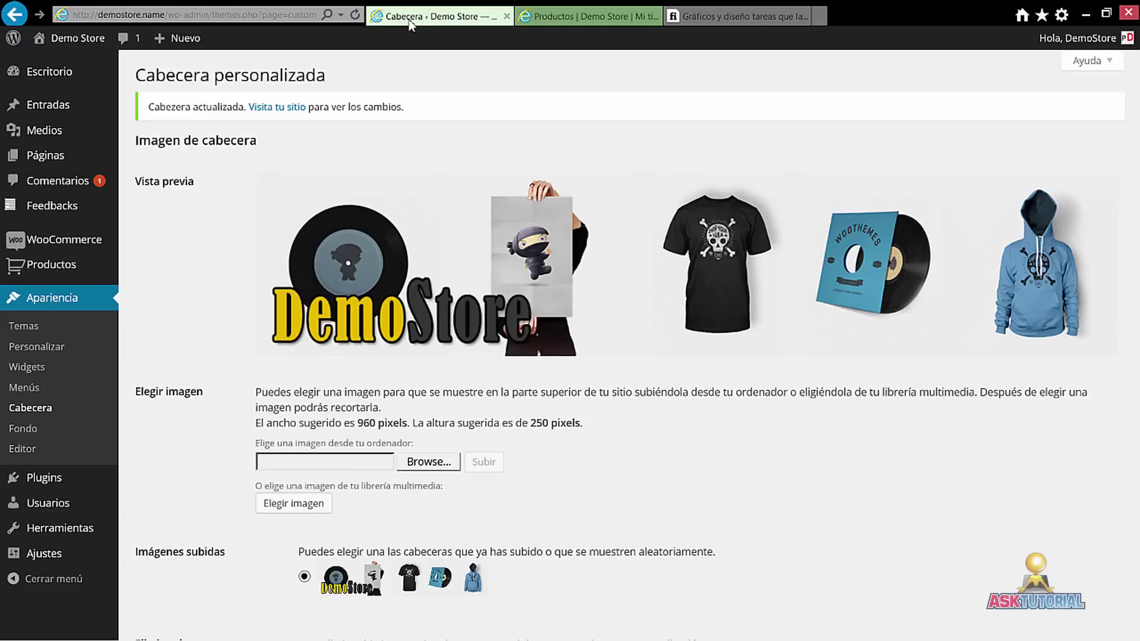
- Return to the Cabecera settings and review the header preview, uploaded images, image removal and header text options
{"action": "left_click", "coordinate": [416, 17]}
{"action": "scroll", "coordinate": [205, 279], "scroll_direction": "down", "scroll_amount": 3}
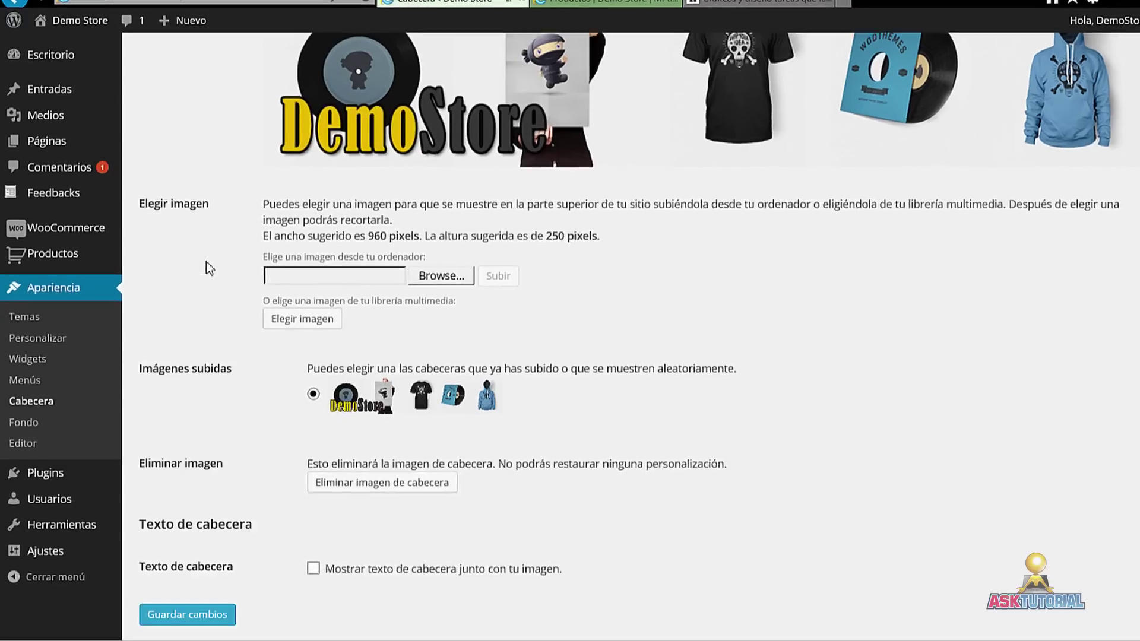
{"action": "scroll", "coordinate": [205, 279], "scroll_direction": "up", "scroll_amount": 3}
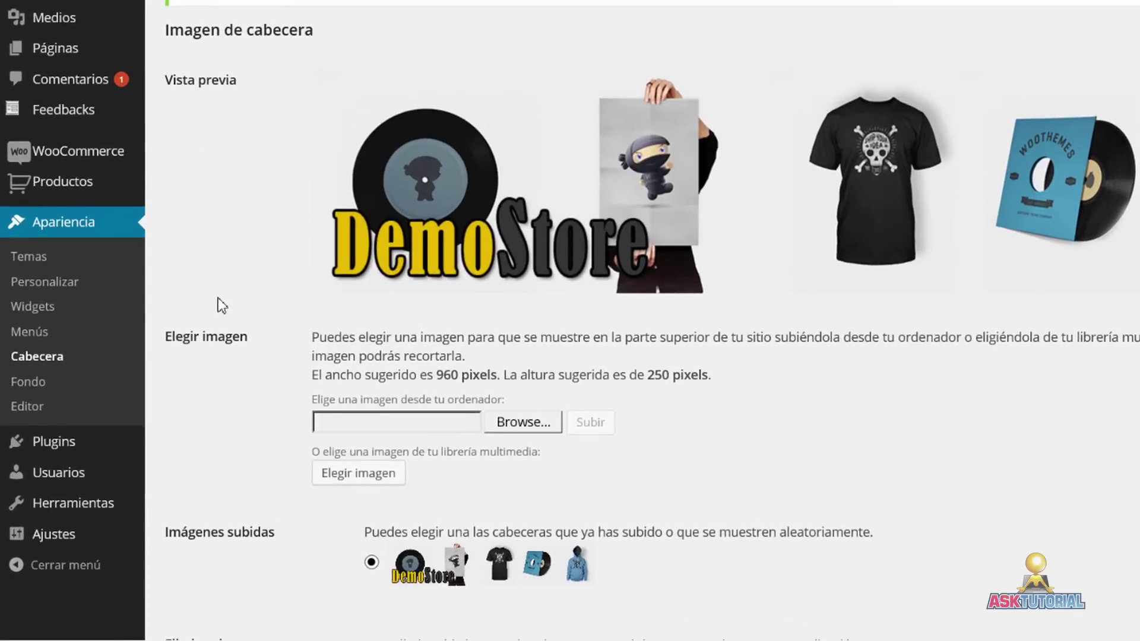
{"action": "scroll", "coordinate": [222, 314], "scroll_direction": "down", "scroll_amount": 5}
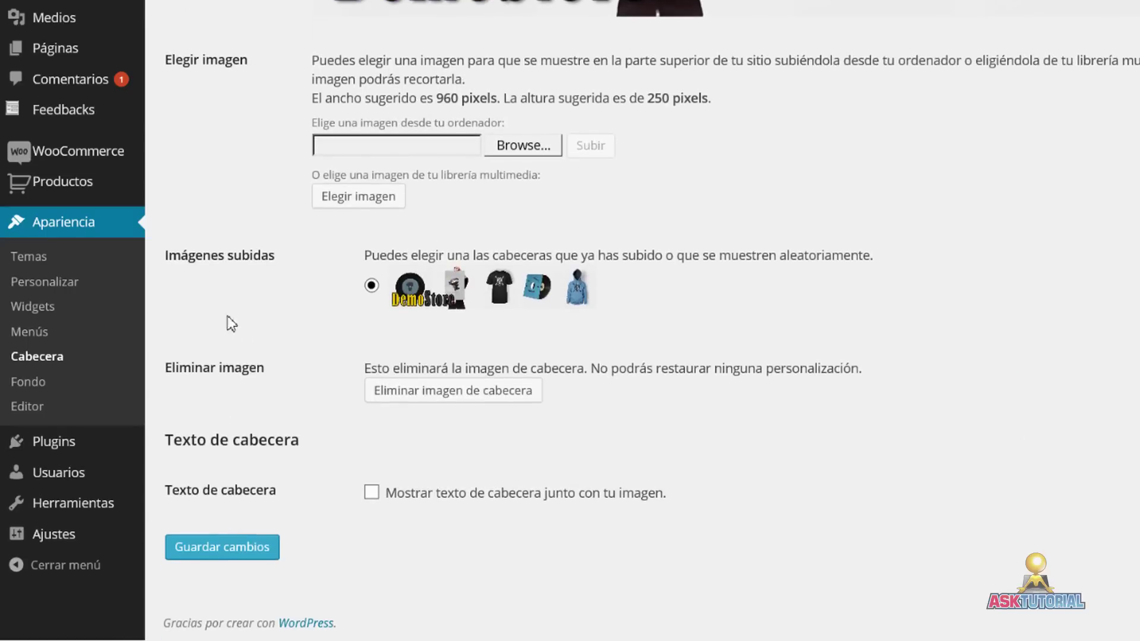